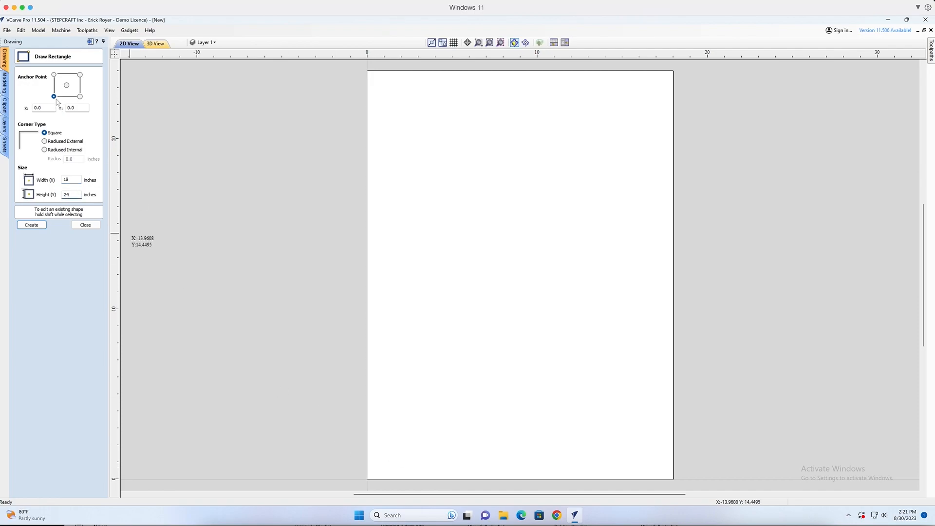
Draw an 18 x 24 inch square-cornered rectangle with its lower-left corner at X 0, Y 0
left_click(31, 225)
left_click(85, 226)
Offset the 18 x 24 inch rectangle inwards by 2.25 inches, twice in succession, to make two nested rectangles
left_click(375, 229)
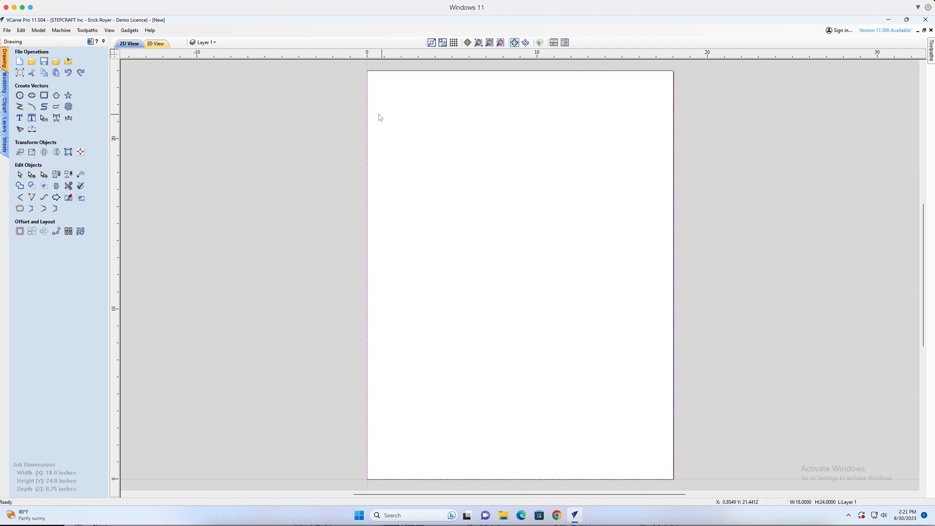
left_click(19, 231)
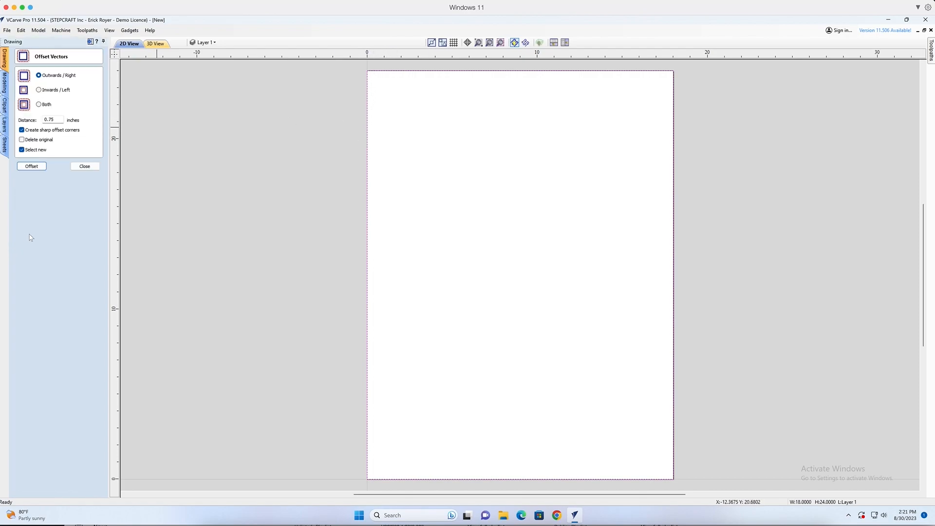
double_click(49, 120)
type("2.25")
left_click(32, 166)
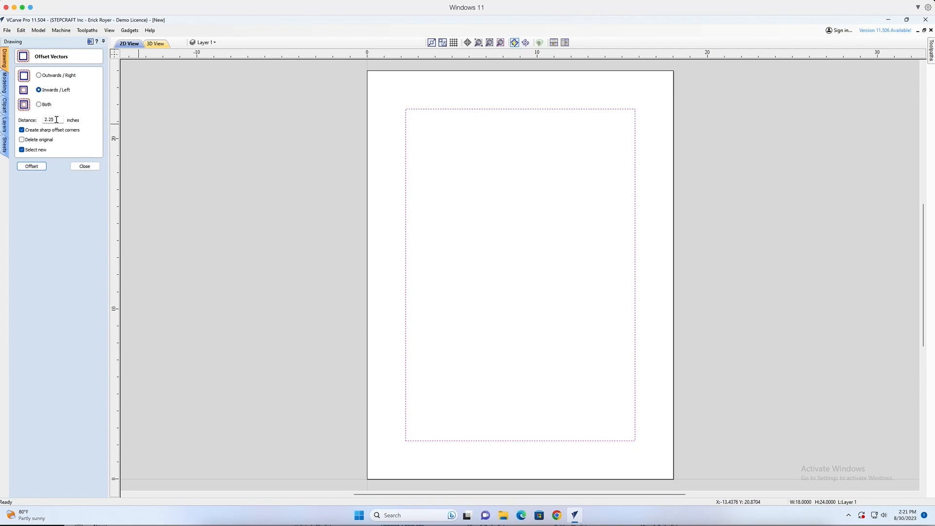
left_click(32, 166)
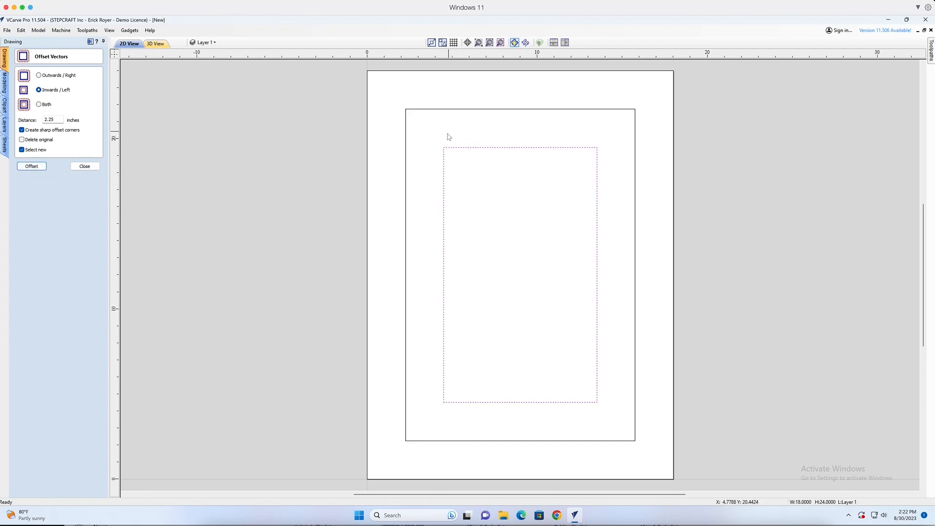
left_click(88, 168)
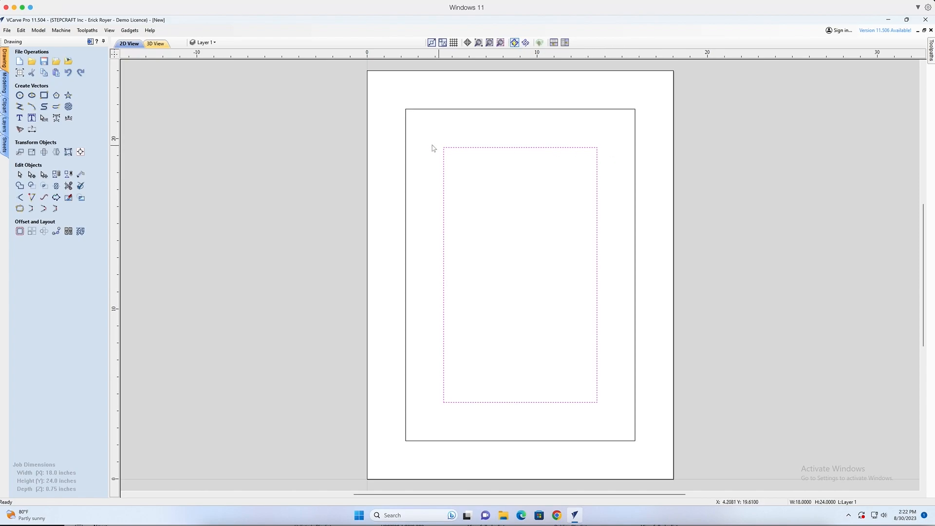
Draw a horizontal line about 2.5 inches long outside the sheet, to the right of its upper part
left_click(19, 107)
left_click(705, 139)
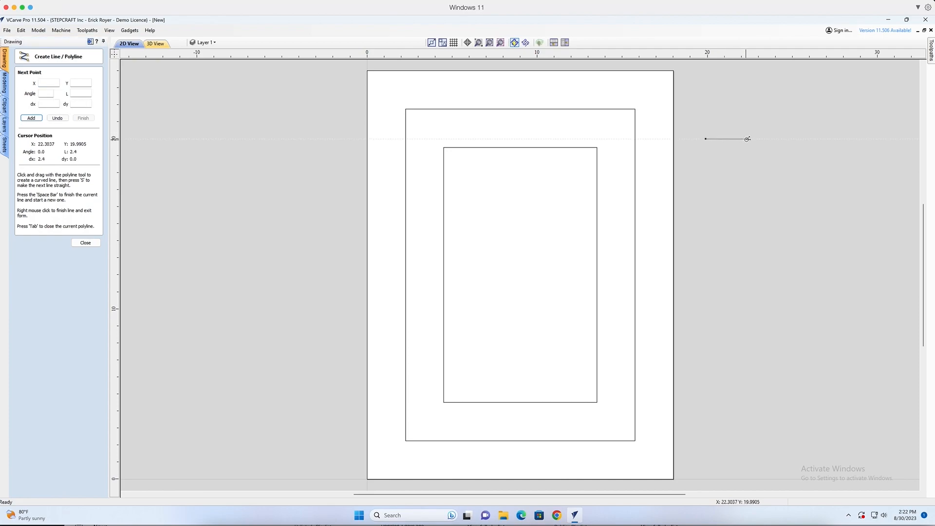
left_click(748, 139)
right_click(745, 138)
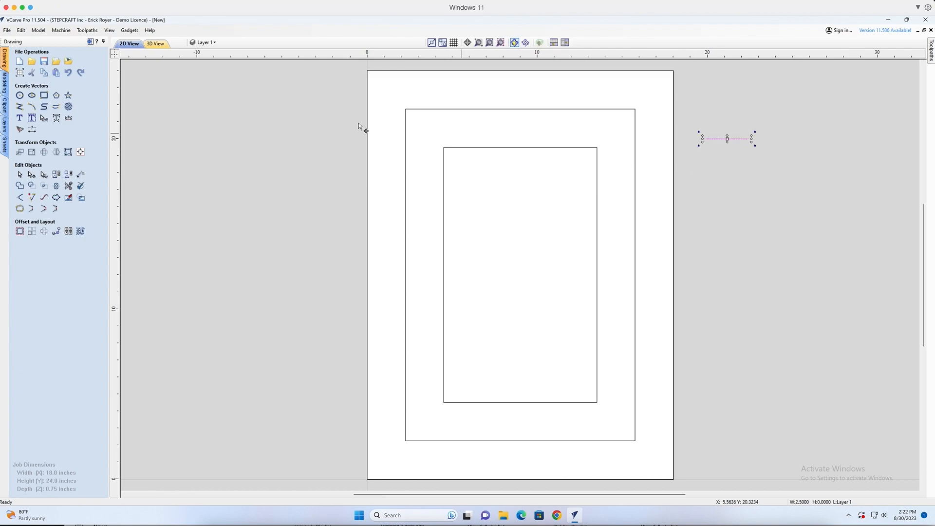
Copy the short horizontal line 0.325 inches downwards using a relative move, keeping the original
left_click(20, 152)
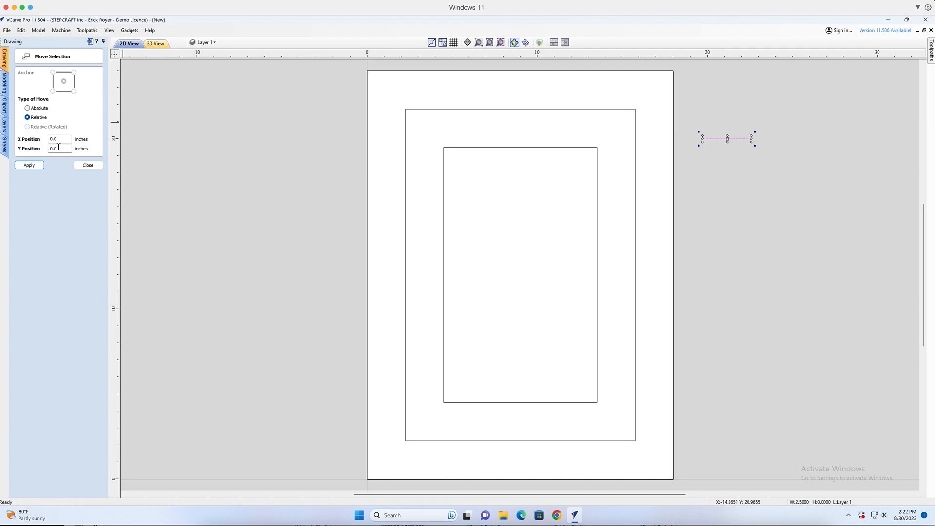
left_click_drag(59, 148, 28, 147)
type("-.325")
left_click(29, 165)
scroll(741, 139, "up", 5)
scroll(743, 140, "down", 4)
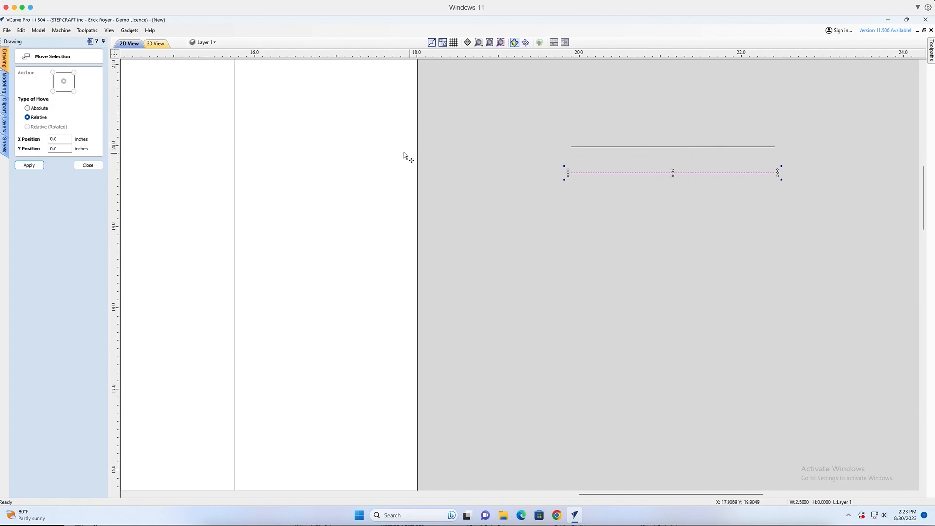
left_click(88, 165)
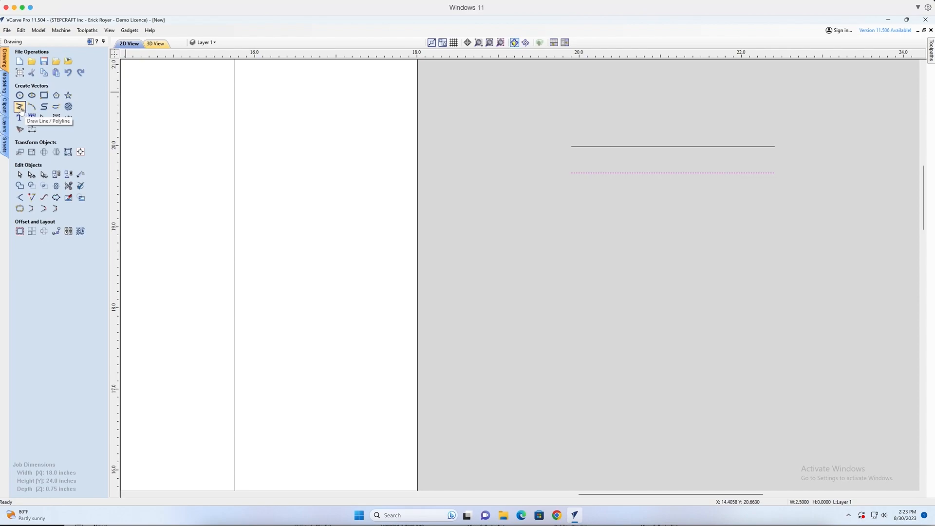
Draw a line 0.75 inches long at -35 degrees from the left end of the upper short line
left_click(20, 107)
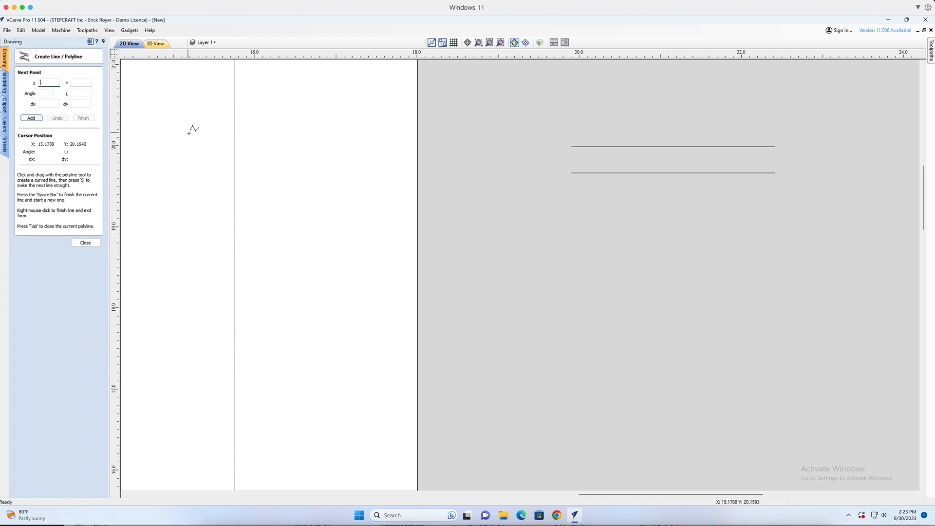
left_click(571, 146)
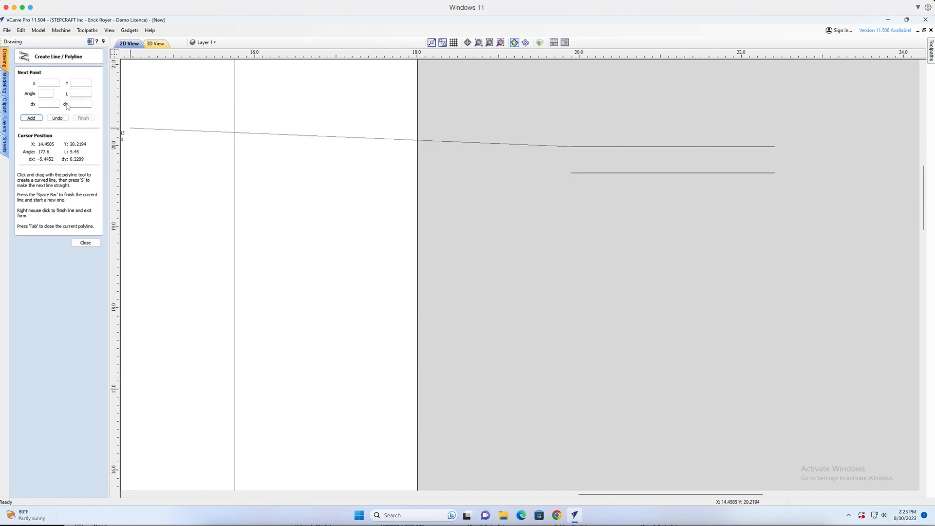
left_click(43, 94)
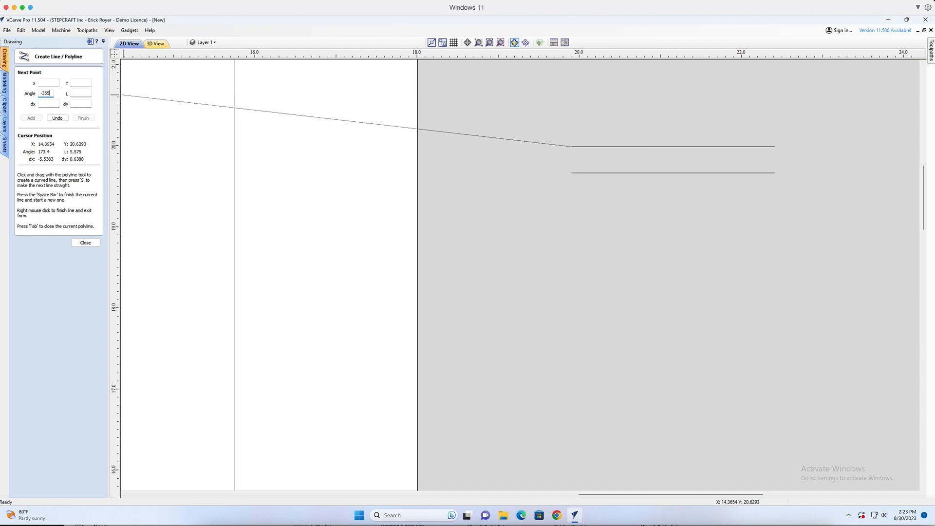
left_click(84, 93)
type(".75")
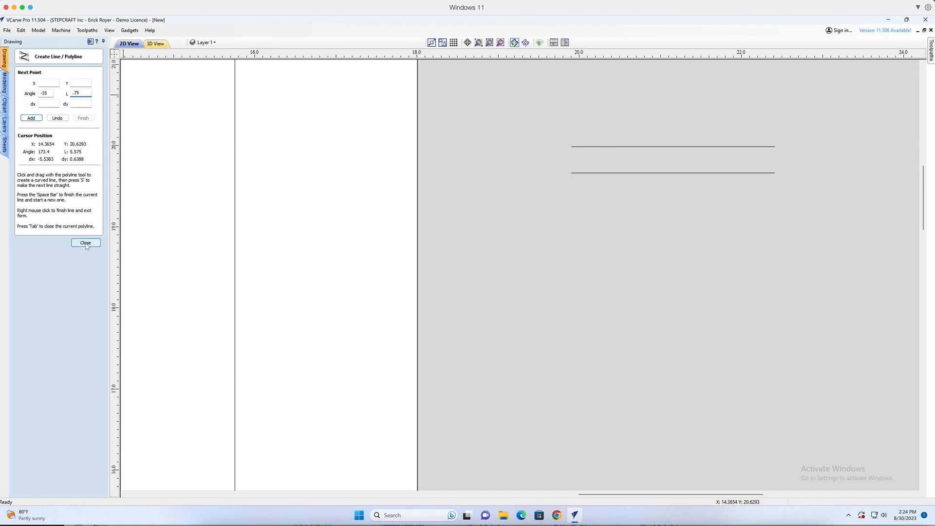
key("Return")
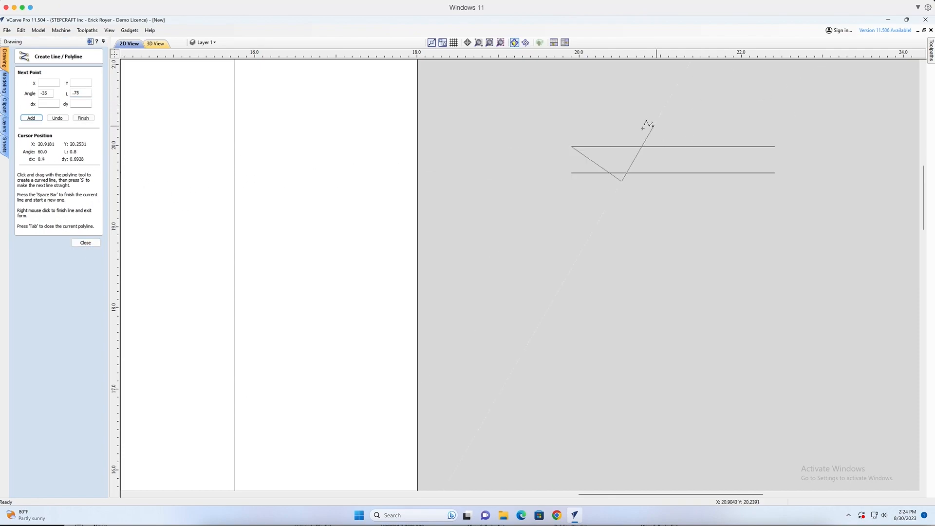
left_click(86, 243)
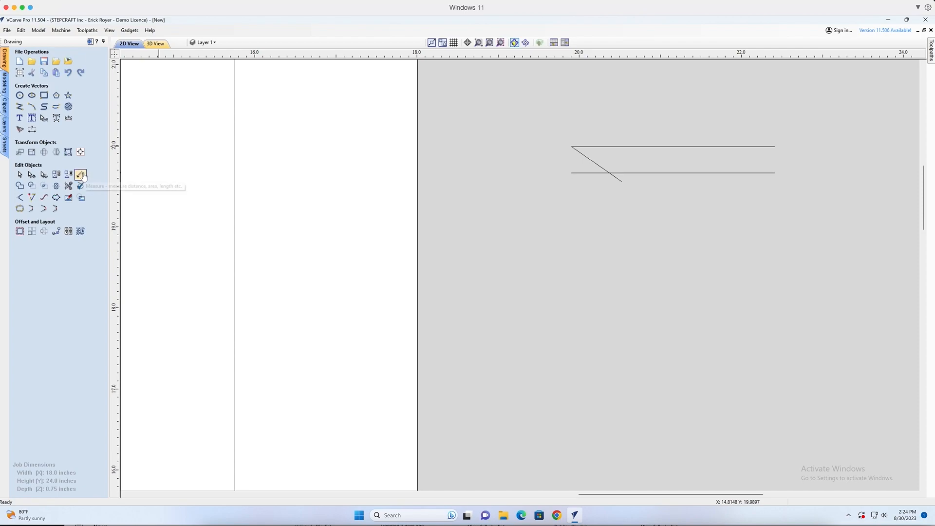
Measure the distance from the lower short line's left end to where the angled line crosses it
left_click(81, 174)
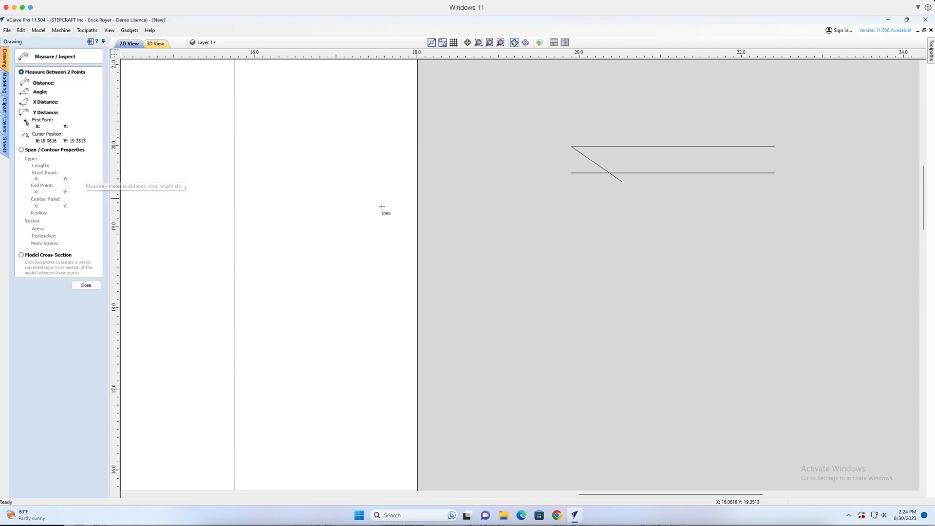
left_click(572, 173)
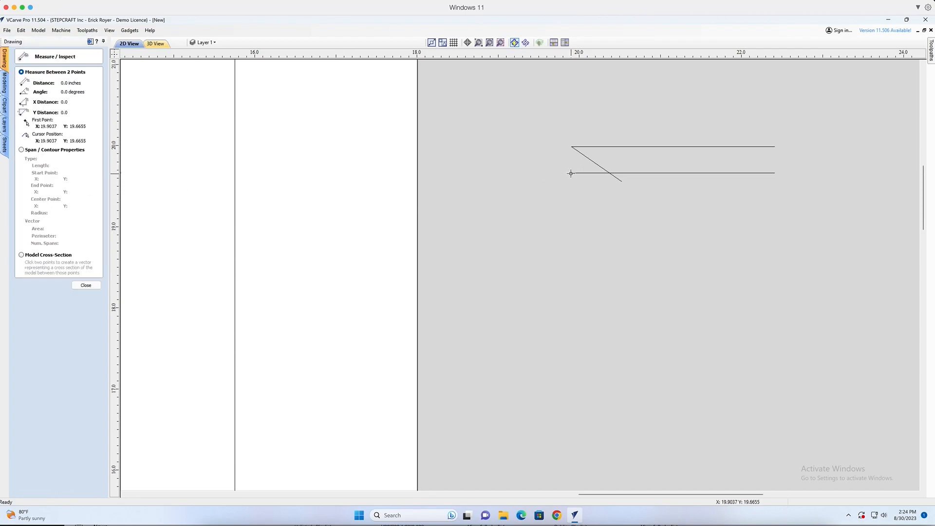
scroll(609, 173, "up", 3)
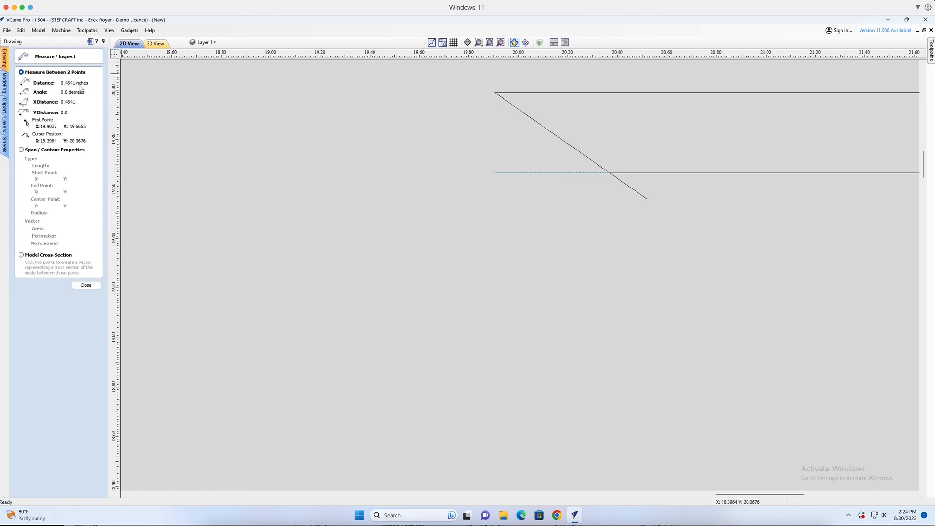
left_click(86, 285)
Offset the innermost rectangle outwards by 0.4641 inches
scroll(214, 210, "down", 10)
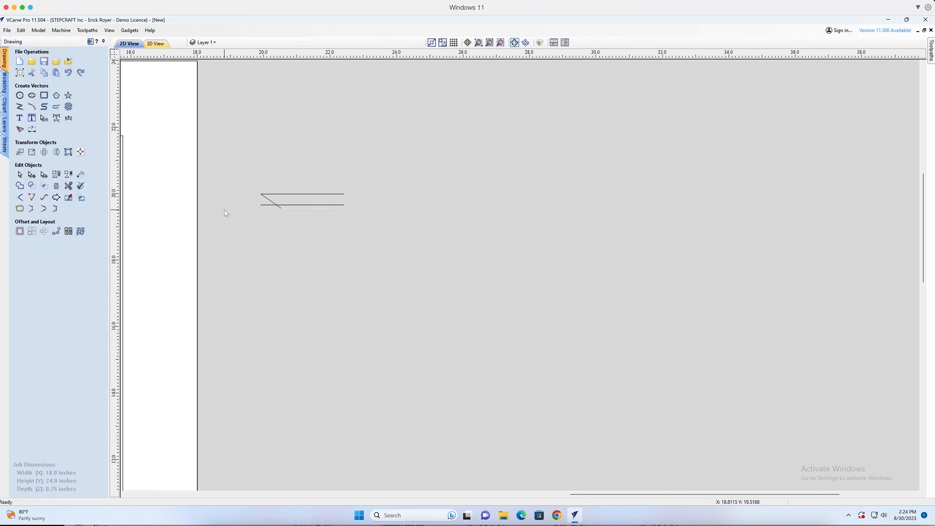
scroll(531, 290, "up", 5)
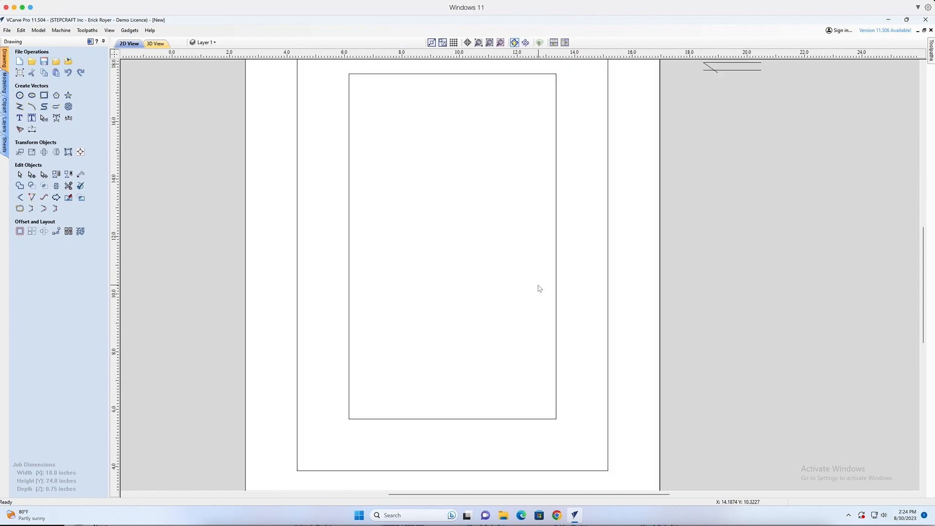
left_click(553, 262)
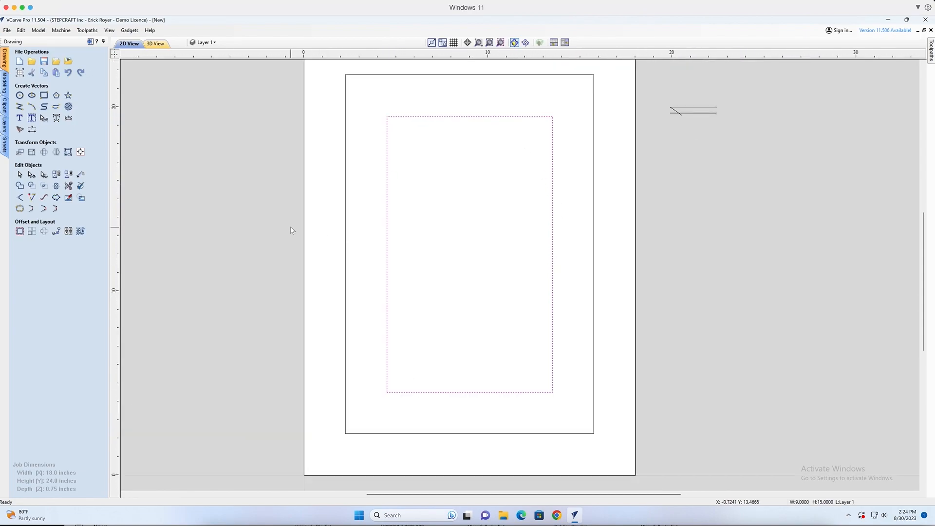
left_click(20, 231)
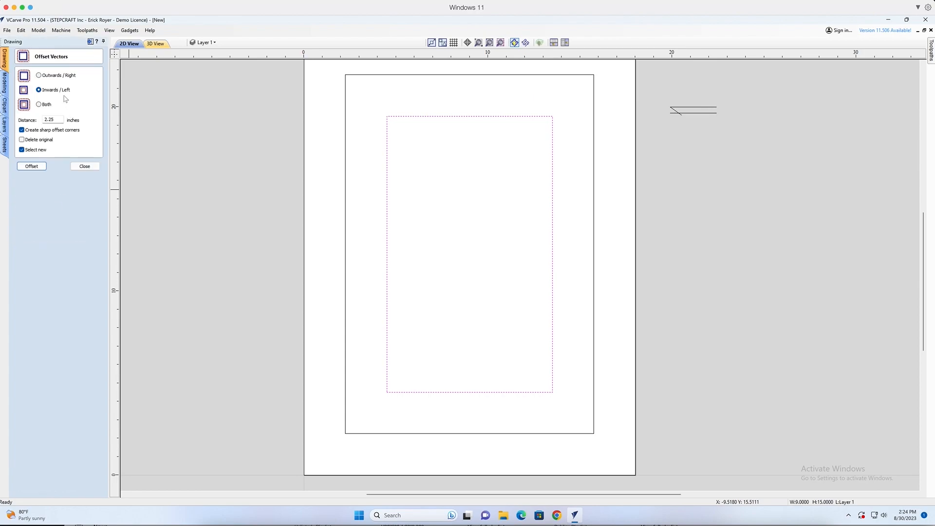
left_click(55, 77)
left_click_drag(59, 123, 26, 124)
type(".4641")
left_click(32, 166)
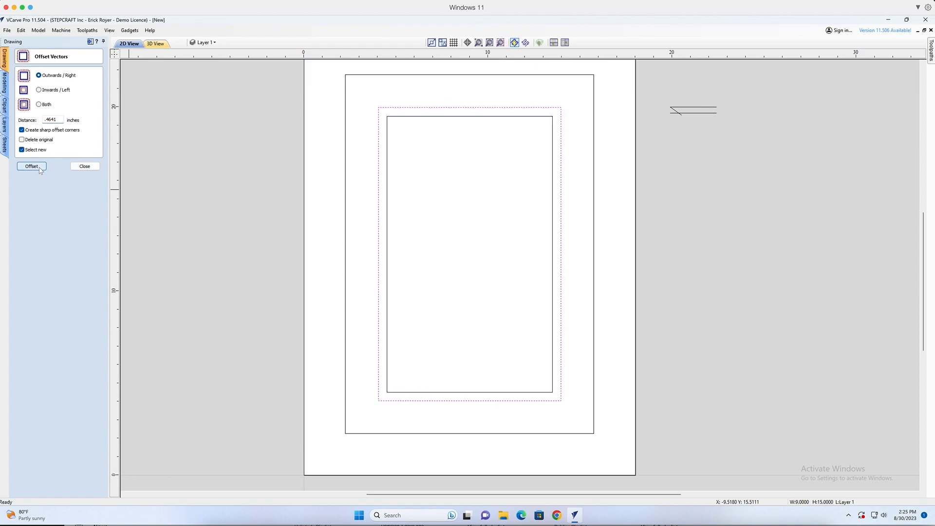
Offset the newly created rectangle outwards by another 0.5 inches
double_click(61, 120)
type(".5")
left_click(44, 167)
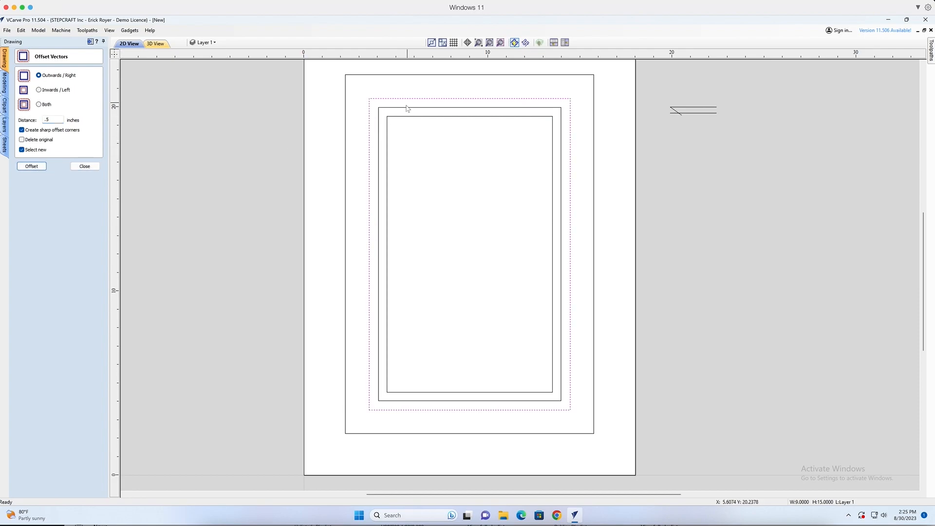
left_click(85, 167)
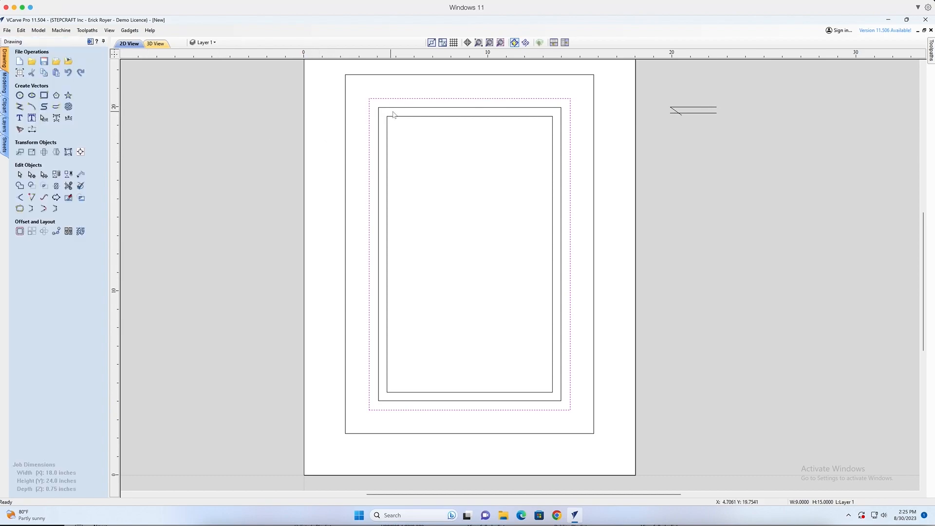
Cut the innermost rectangle at its corner nodes into four separate lines and check each side selects individually
left_click(430, 117)
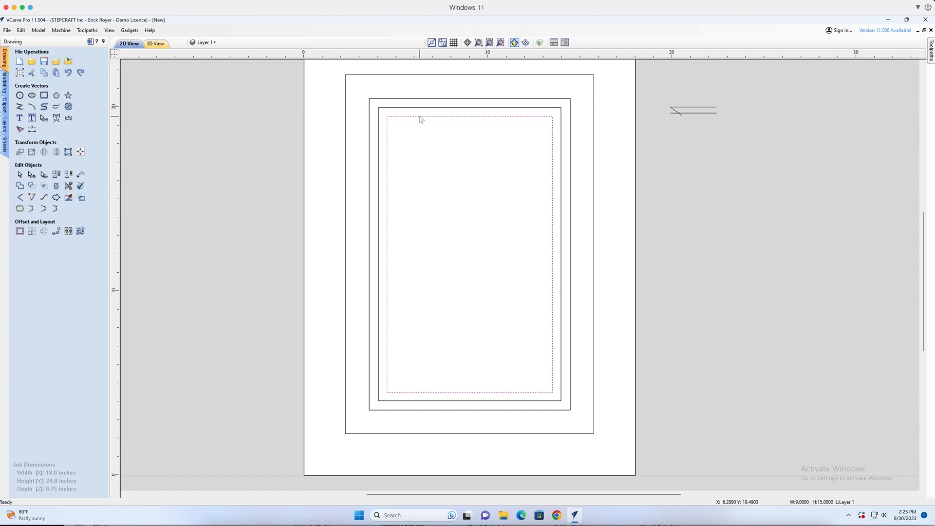
key("n")
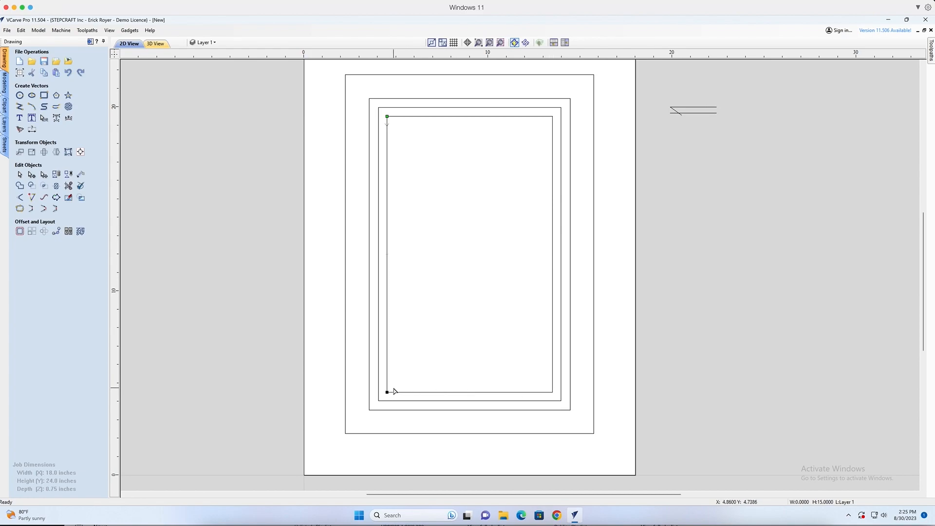
left_click(429, 249)
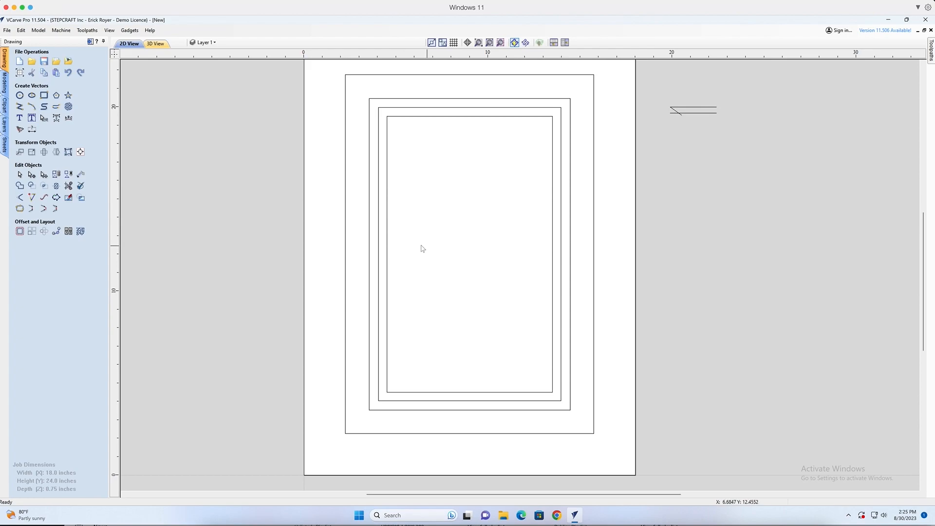
left_click(388, 246)
left_click(553, 250)
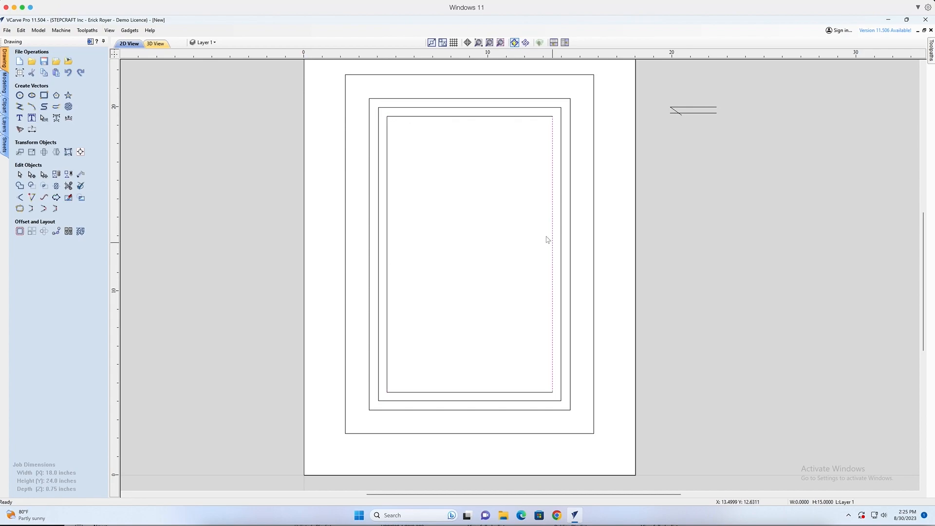
left_click(507, 117)
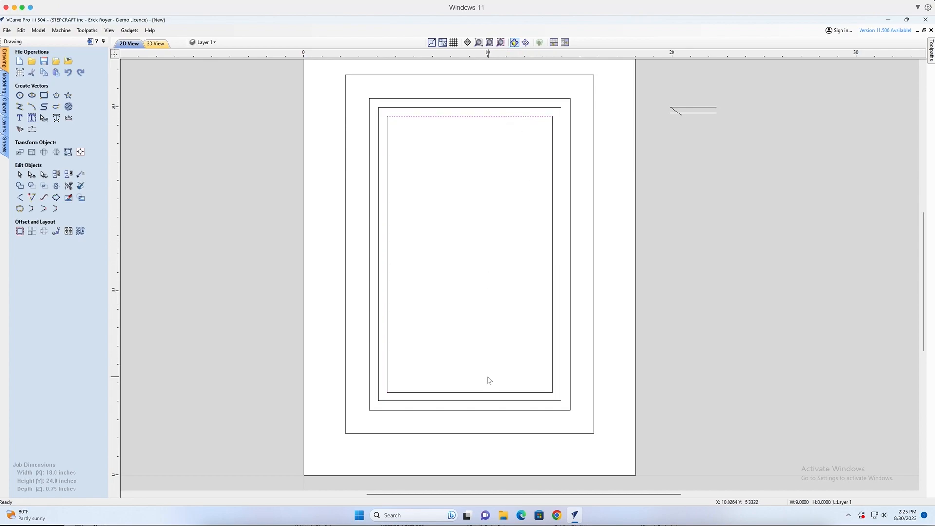
Widen the top and bottom lines of the innermost rectangle to 10 inches about their centre, without linking X and Y
left_click(485, 393)
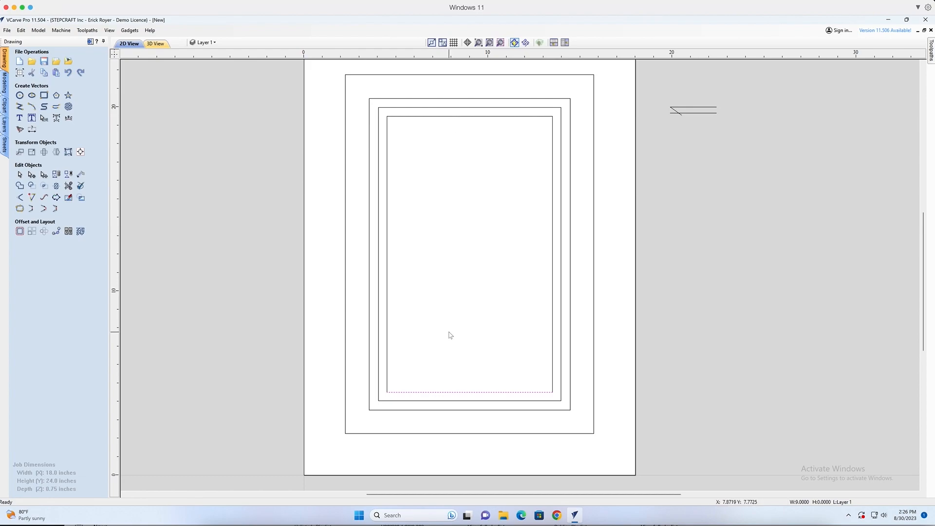
left_click(451, 116, "shift")
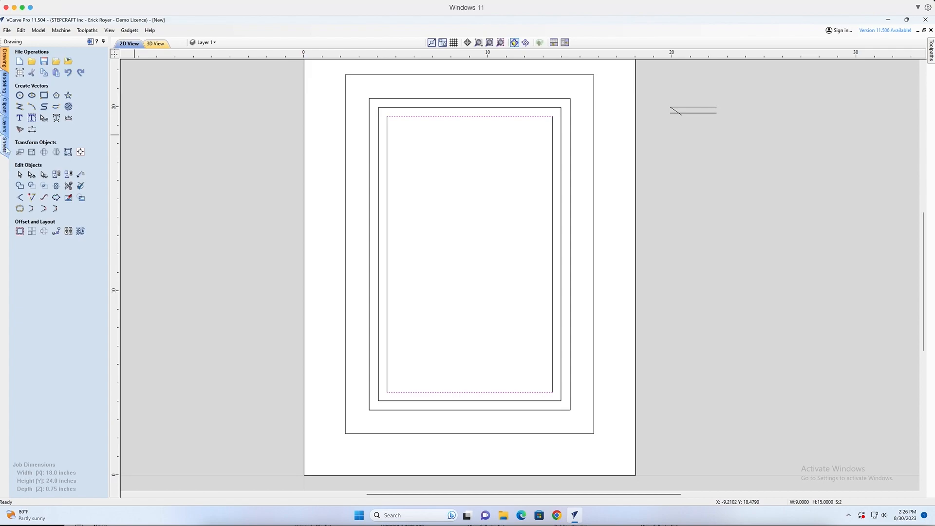
left_click(32, 153)
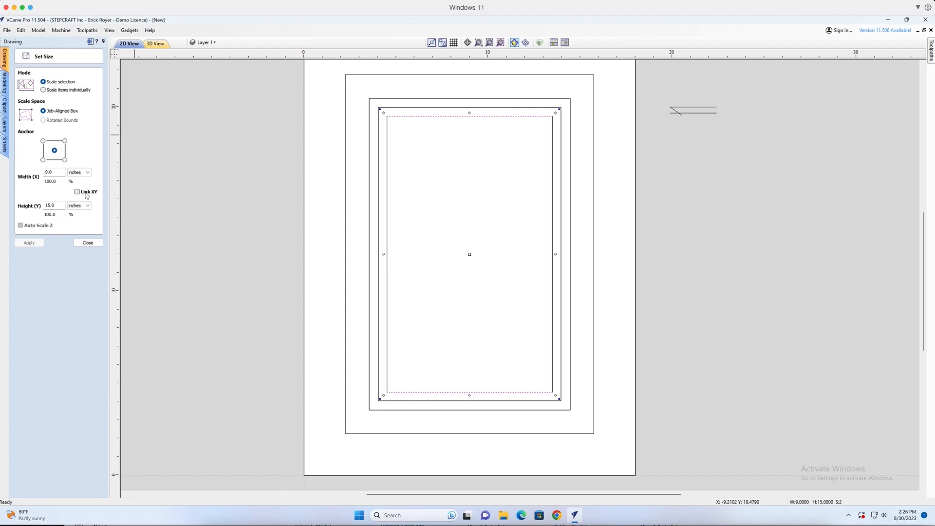
double_click(56, 172)
type("3.0")
type("10")
left_click(40, 243)
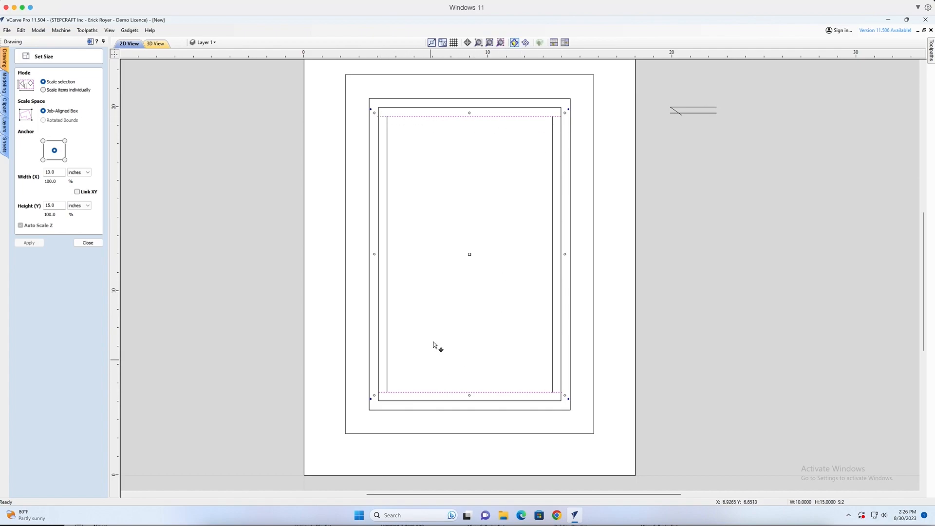
Lengthen the left and right lines of the innermost rectangle to 16 inches about their centre
left_click_drag(555, 286, 383, 327)
left_click_drag(63, 205, 32, 203)
type("16")
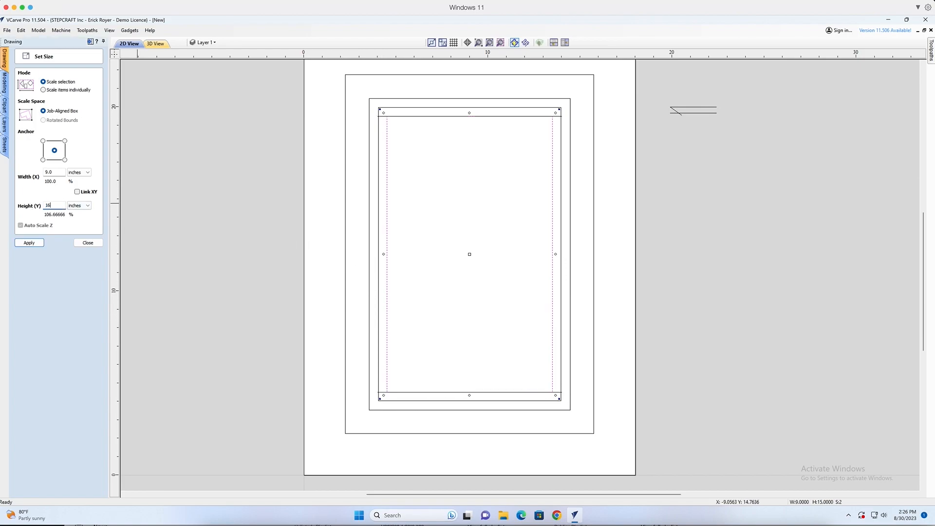
left_click(24, 242)
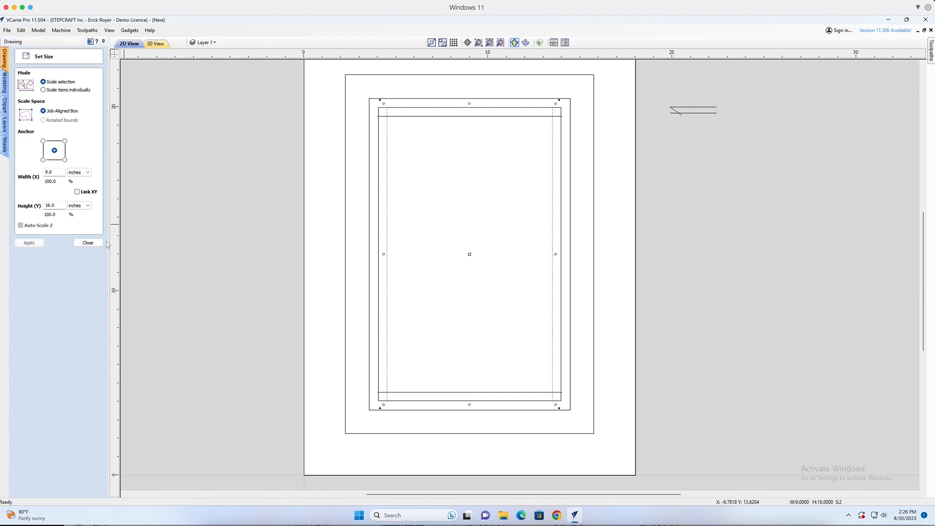
left_click(89, 243)
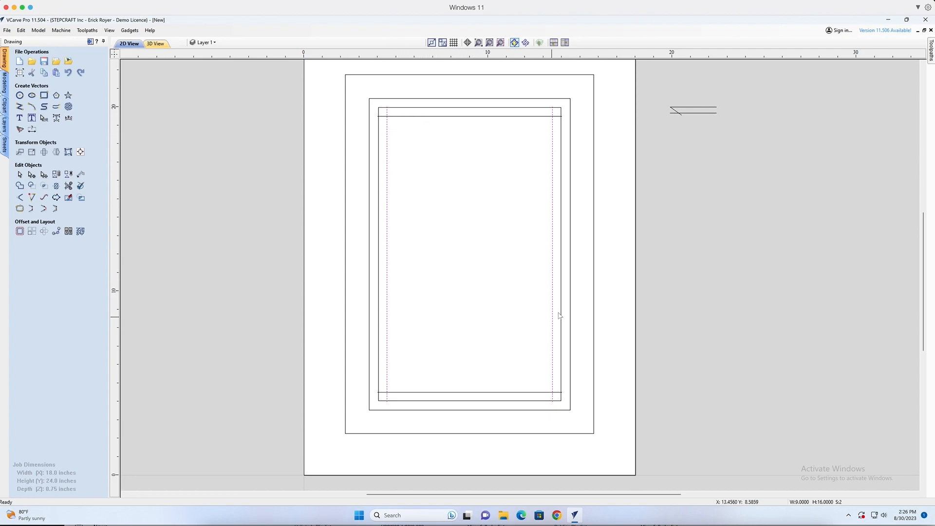
Check the innermost rectangle and how the extended lines cross at its upper corners
left_click(538, 210)
left_click(478, 131)
left_click(478, 117)
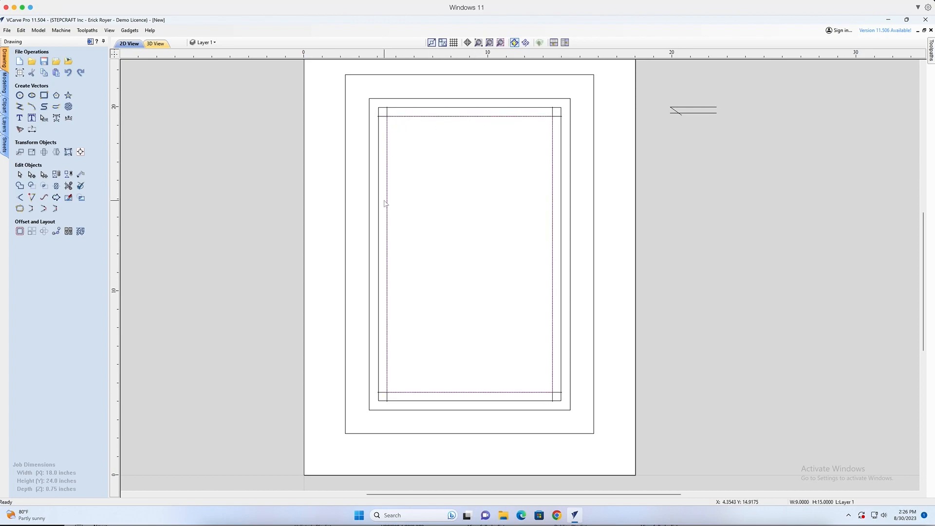
left_click(384, 117)
left_click(551, 123)
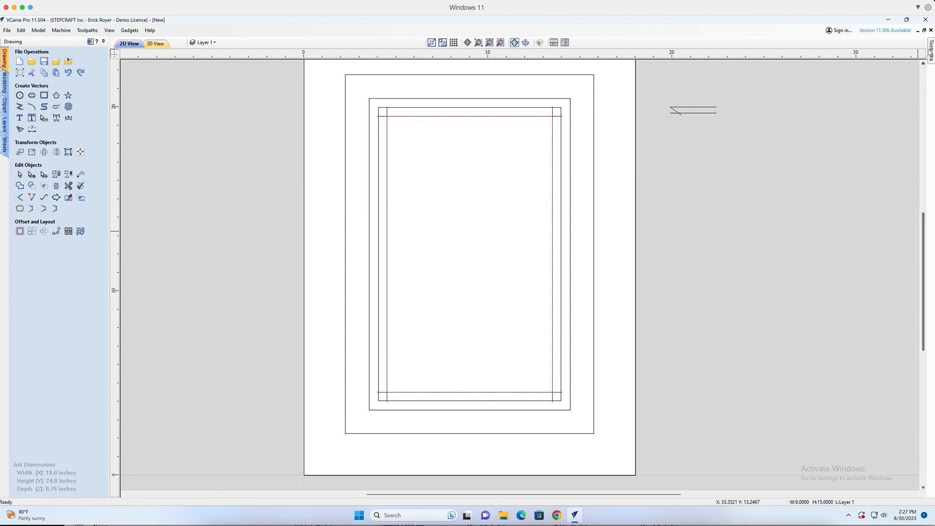
Set up a V-Carve toolpath with a 0.325-inch flat depth and the 110 Deg 1 3/4" Dia V-Groove bit
mouse_move(930, 51)
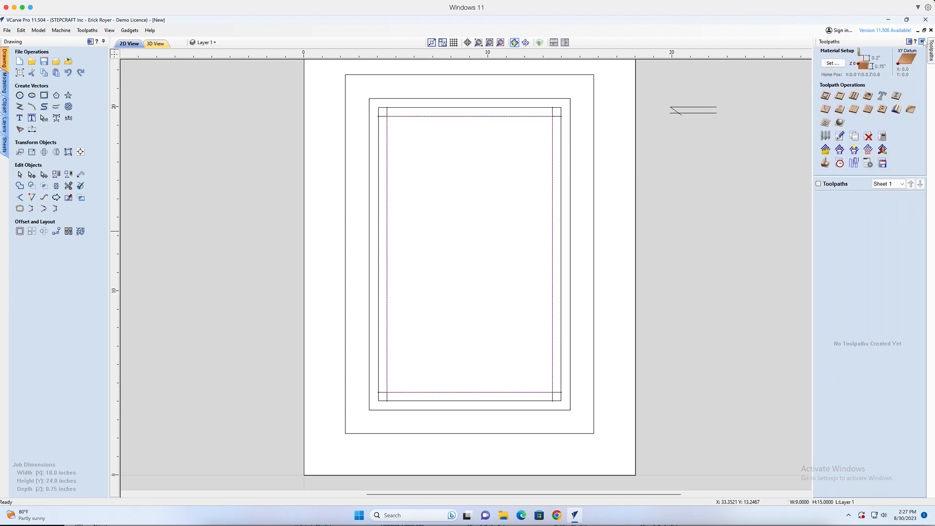
left_click(923, 42)
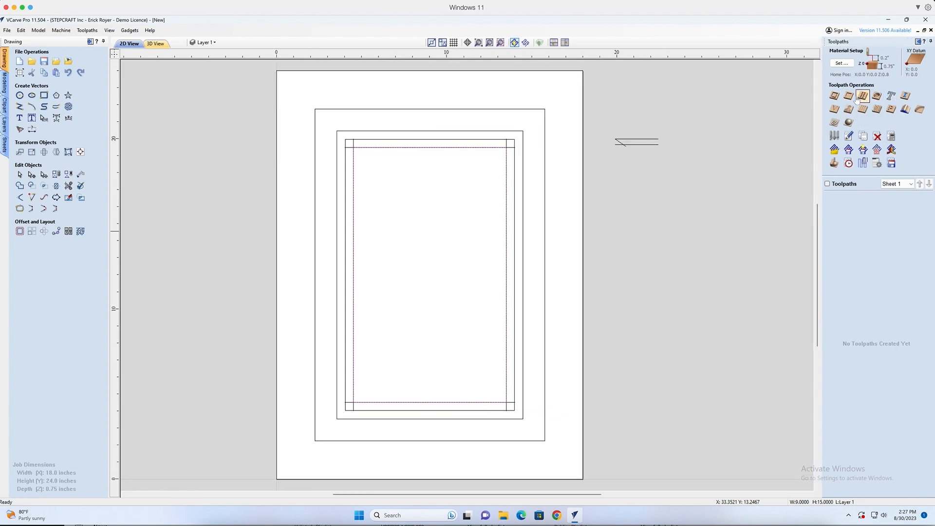
left_click(835, 110)
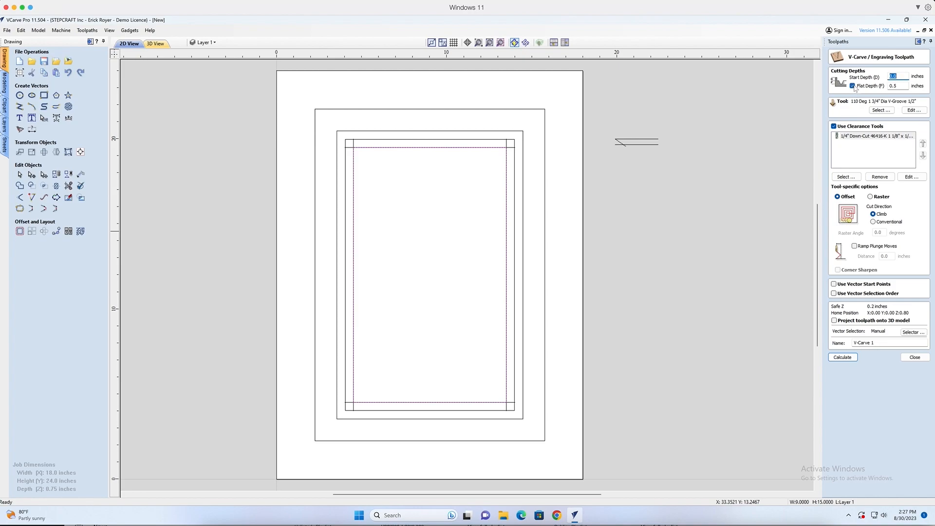
left_click(898, 86)
left_click(882, 110)
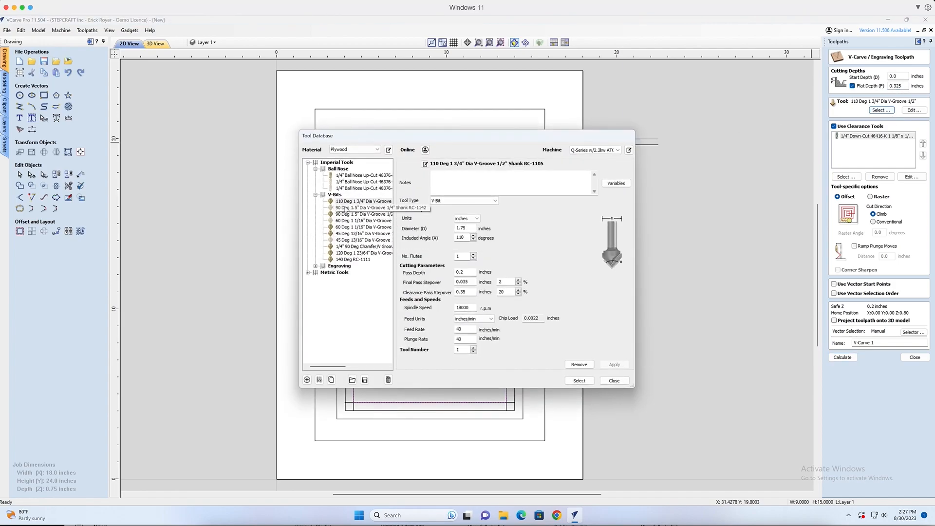
double_click(355, 204)
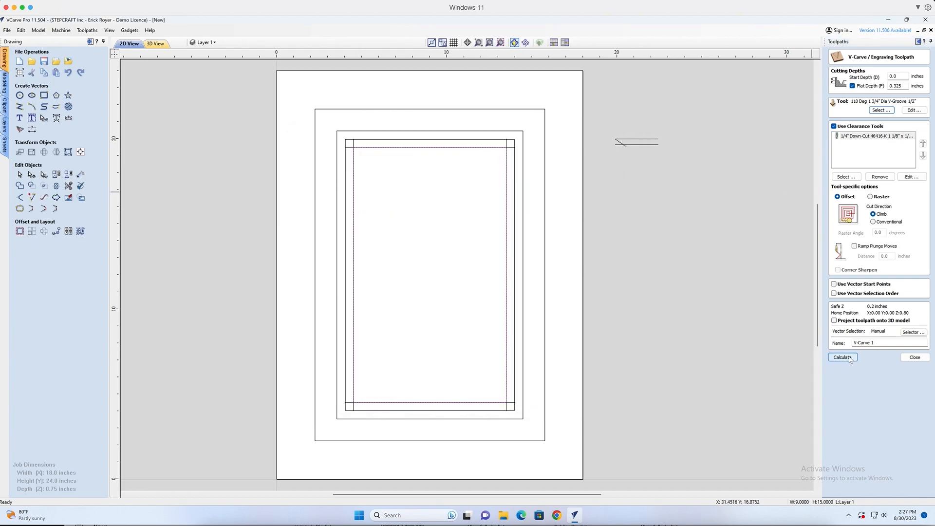
Calculate the V-Carve toolpath between the first offset rectangle around the innermost one and the outermost rectangle
left_click(515, 232)
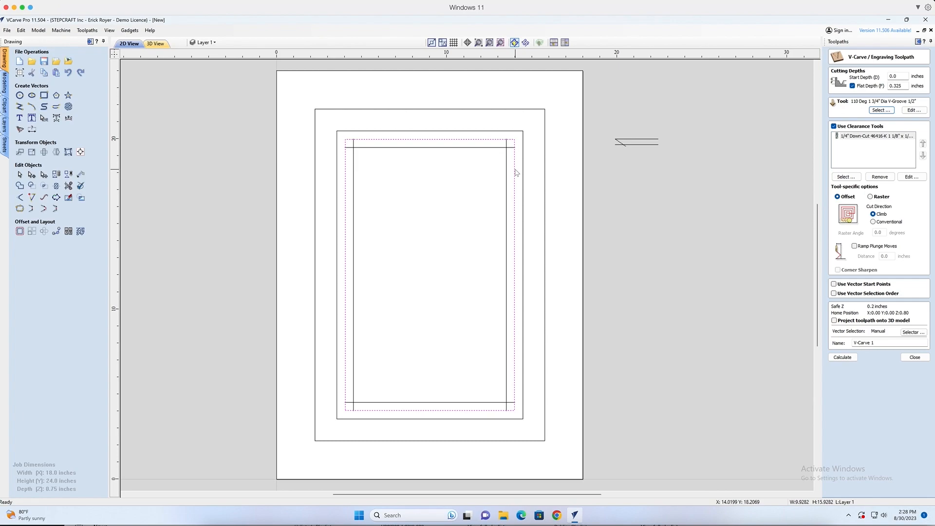
left_click(545, 178, "shift")
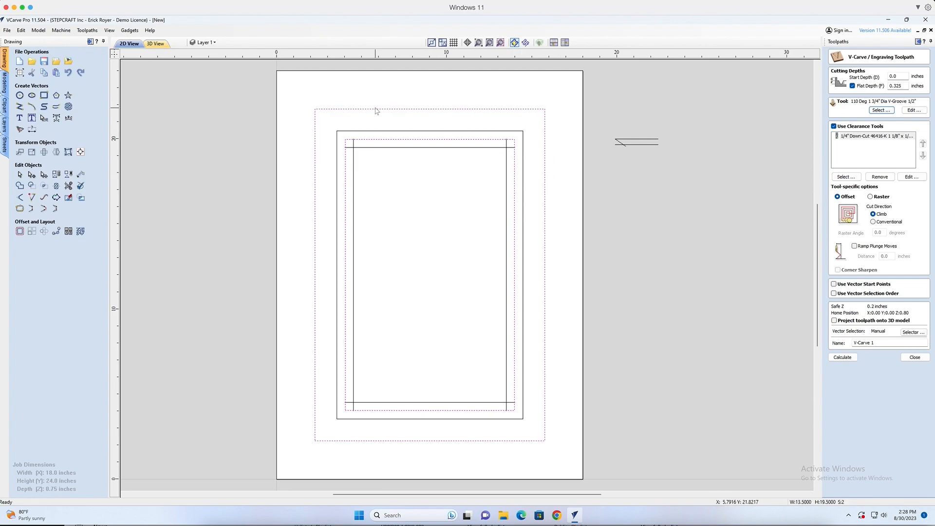
left_click(843, 358)
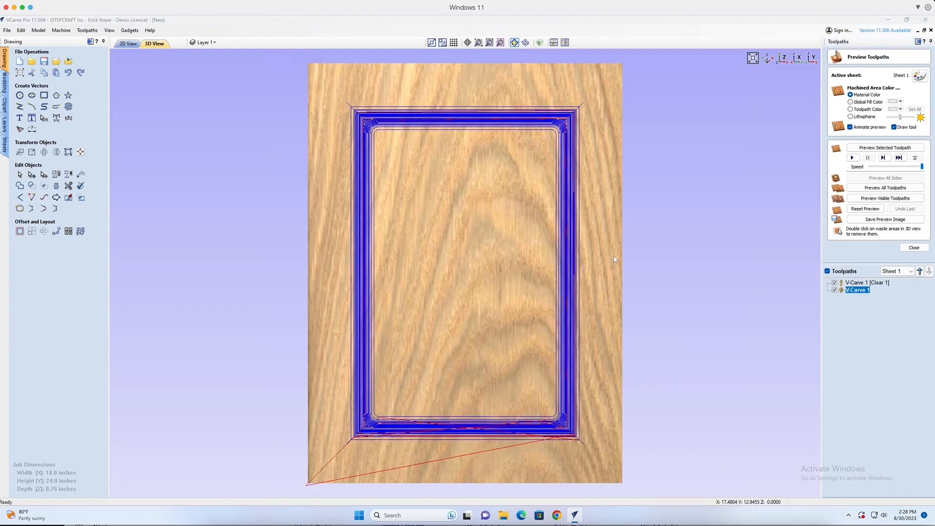
Simulate the V-Carve 1 [Clear 1] clearance toolpath on the door blank, followed by the V-Carve 1 toolpath
double_click(859, 289)
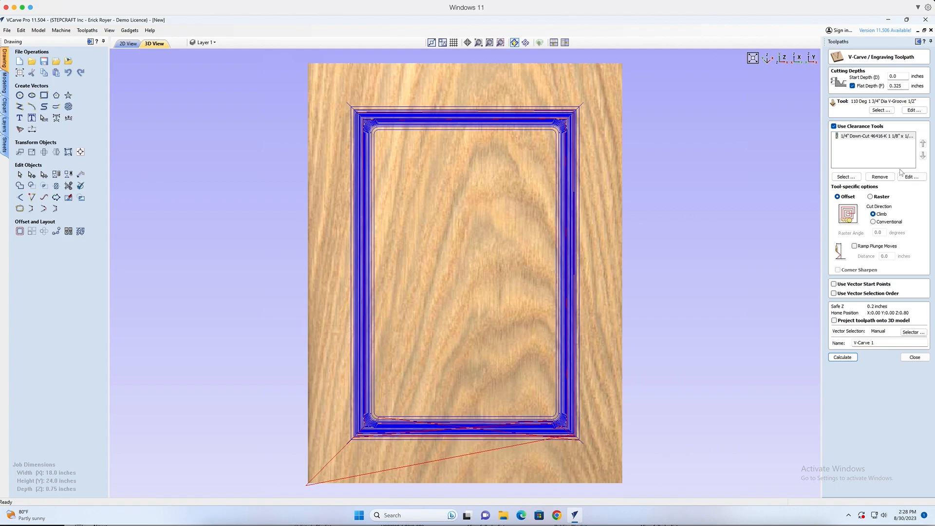
left_click(915, 357)
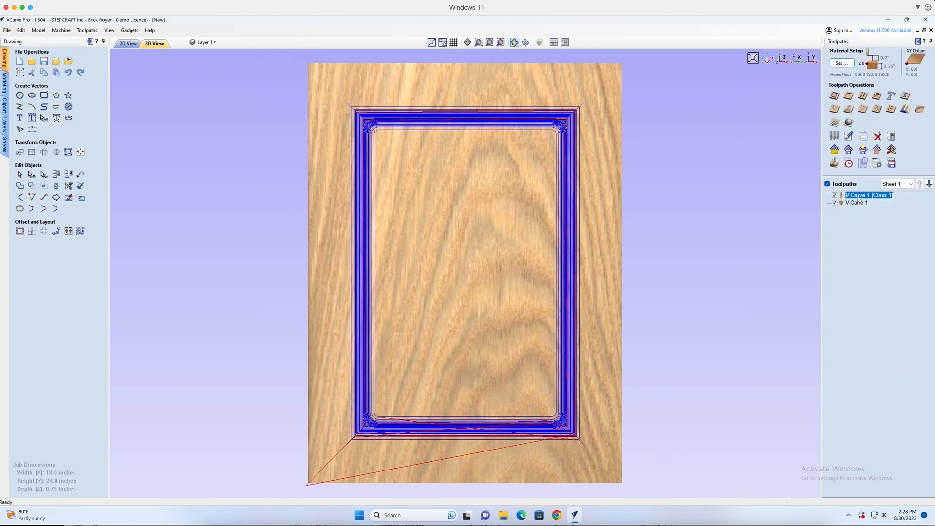
left_click(835, 202)
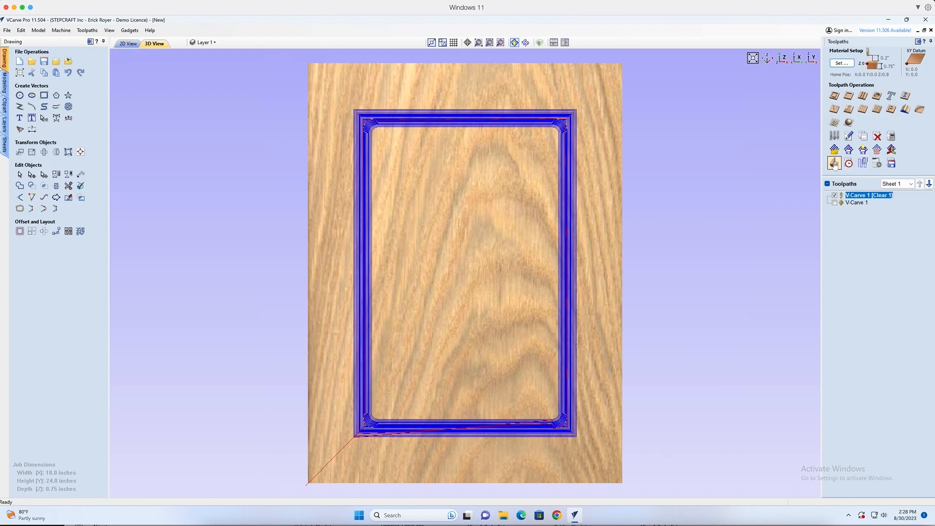
left_click(863, 163)
left_click(853, 157)
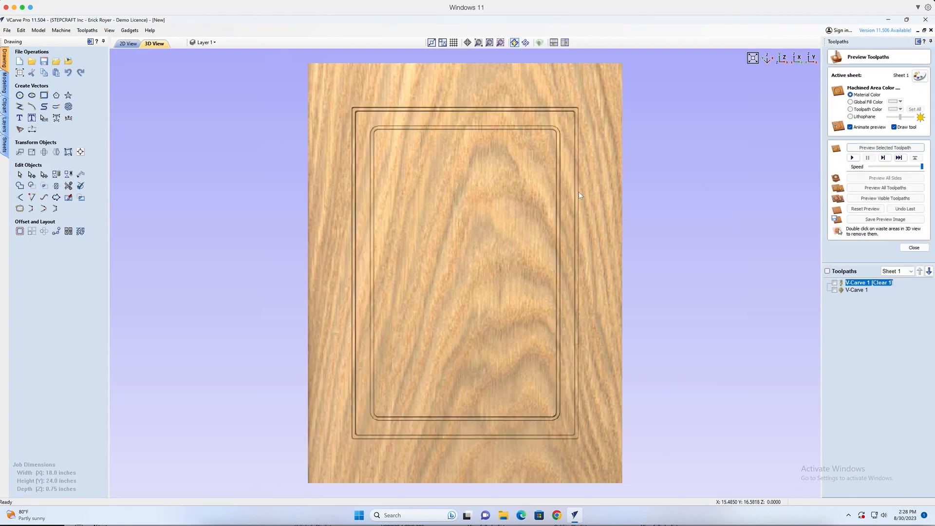
left_click_drag(574, 174, 541, 159)
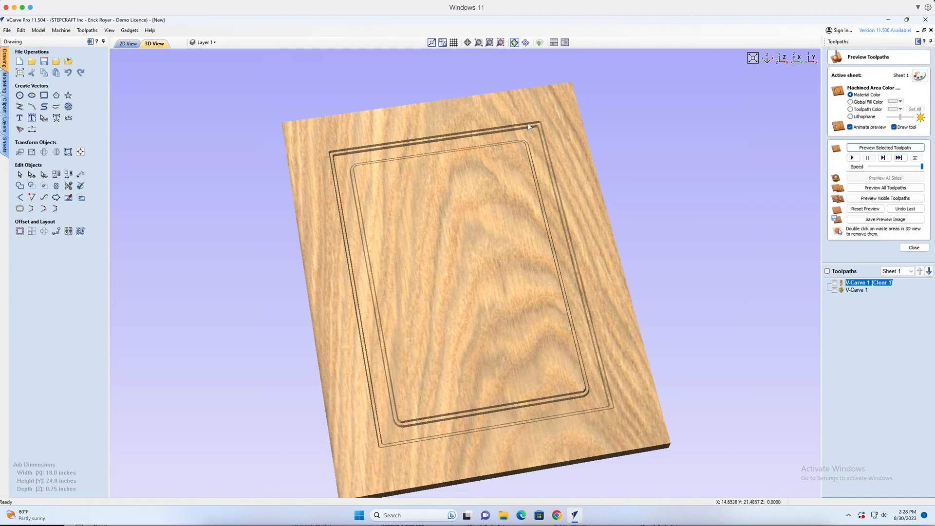
left_click_drag(537, 141, 548, 163)
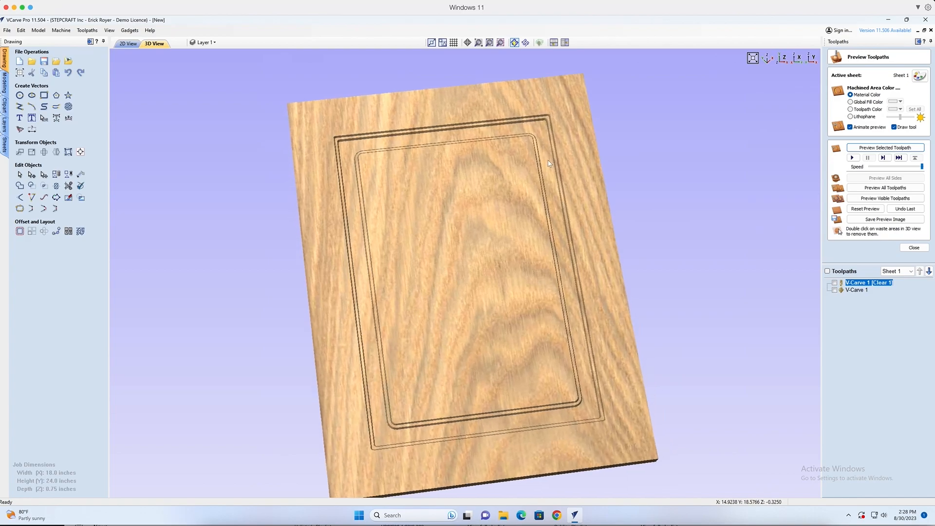
left_click(858, 290)
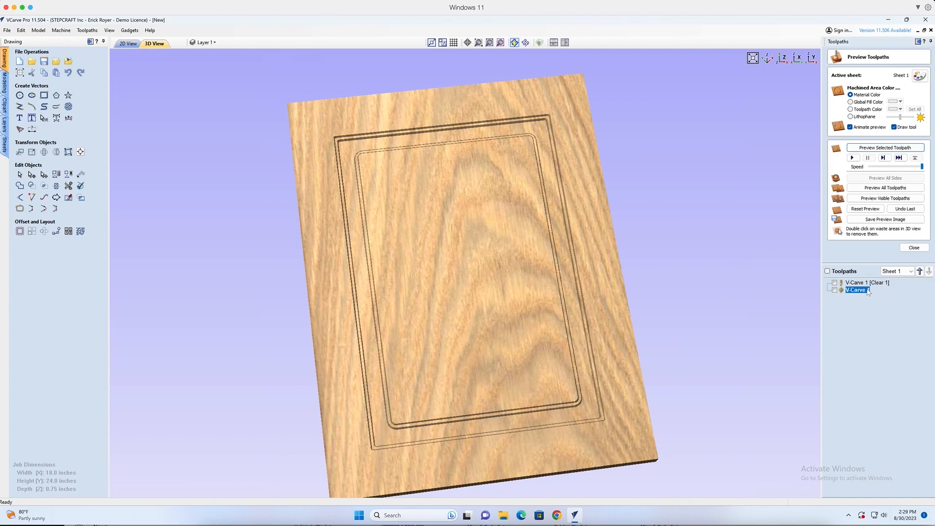
left_click(901, 148)
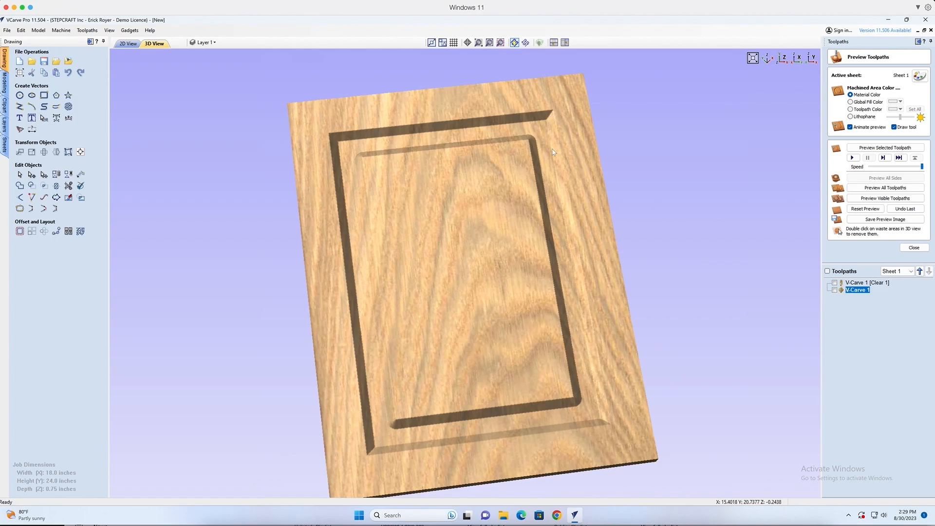
Examine the inner and outer corners of the carved panel groove in the 3D preview
left_click_drag(548, 214, 544, 227)
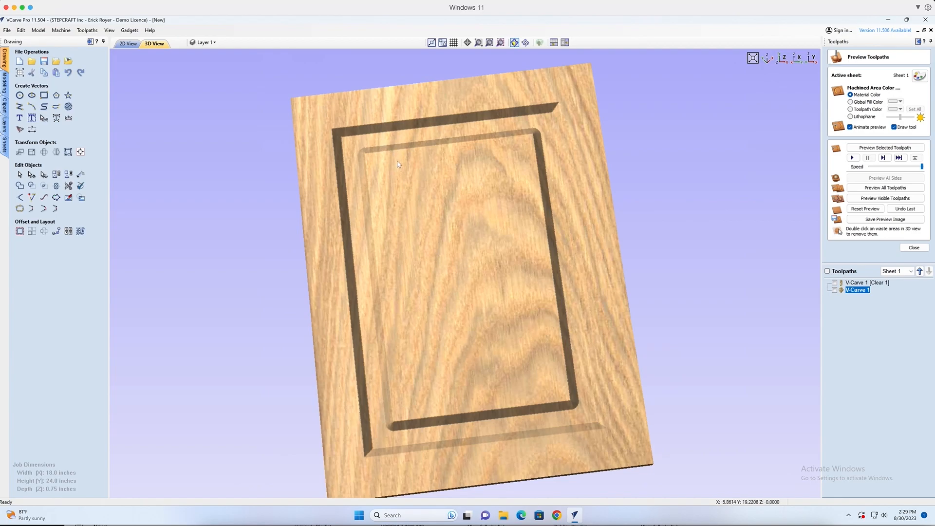
left_click_drag(553, 120, 561, 102)
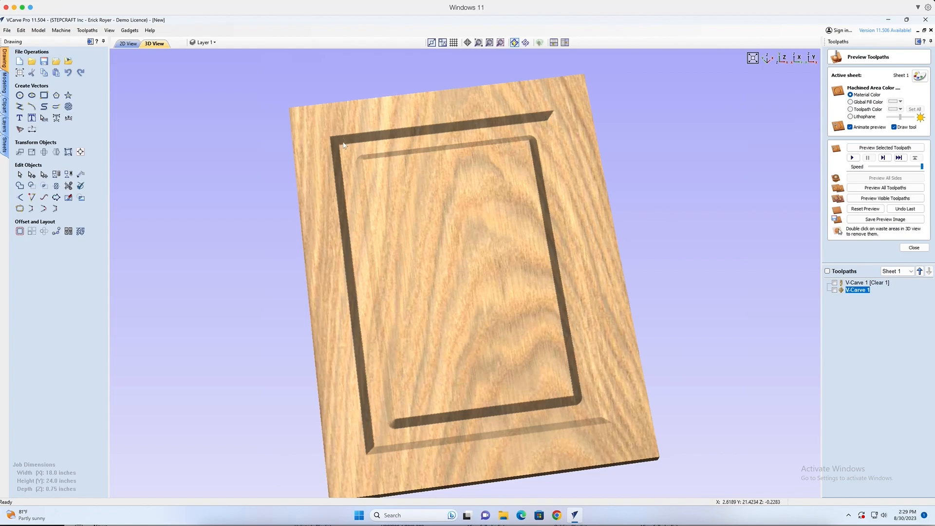
scroll(558, 107, "up", 5)
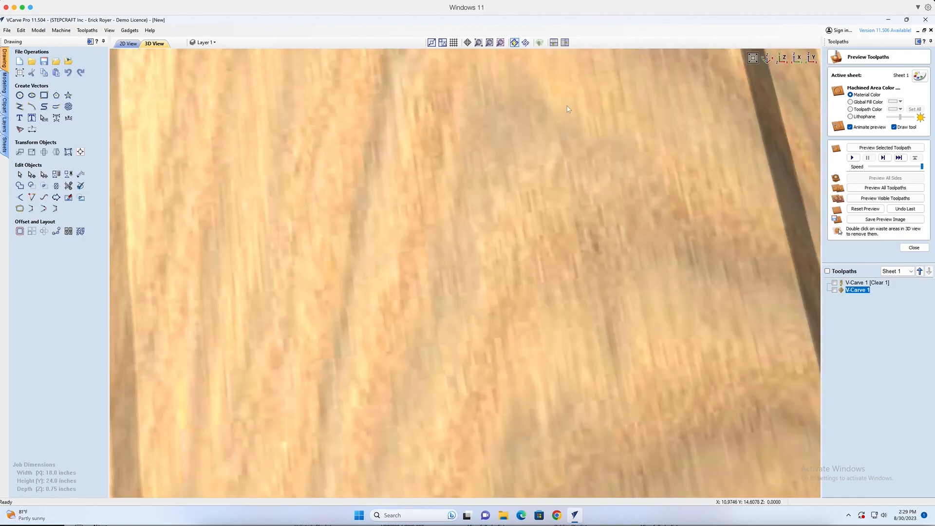
middle_click_drag(565, 125, 455, 369)
middle_click_drag(534, 180, 507, 386)
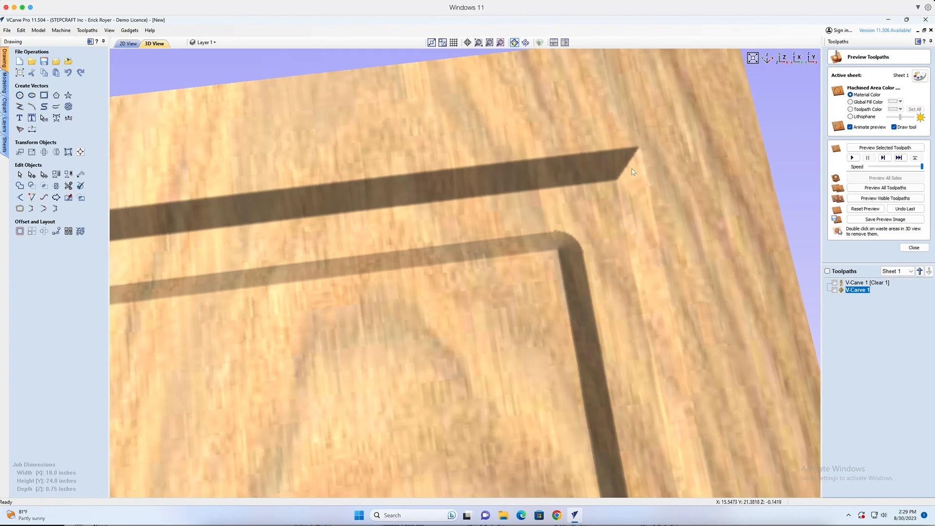
scroll(631, 173, "down", 5)
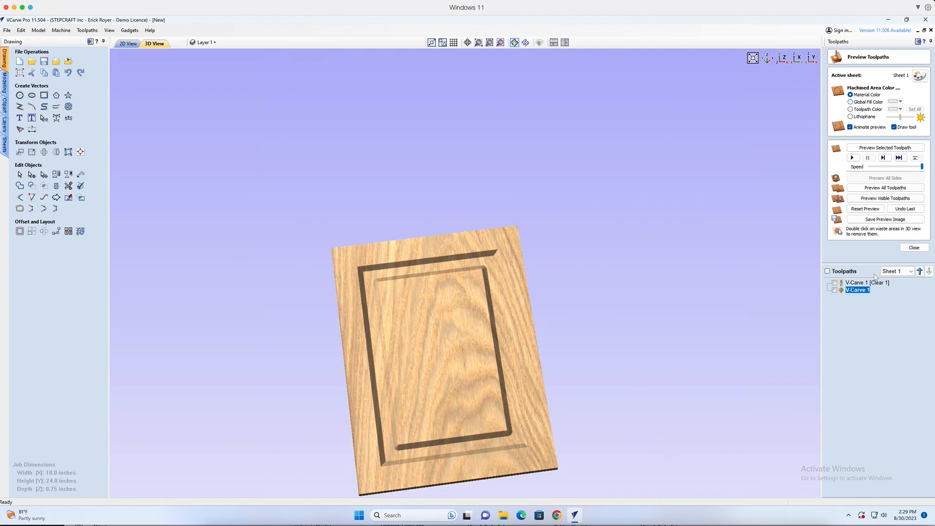
scroll(501, 328, "up", 2)
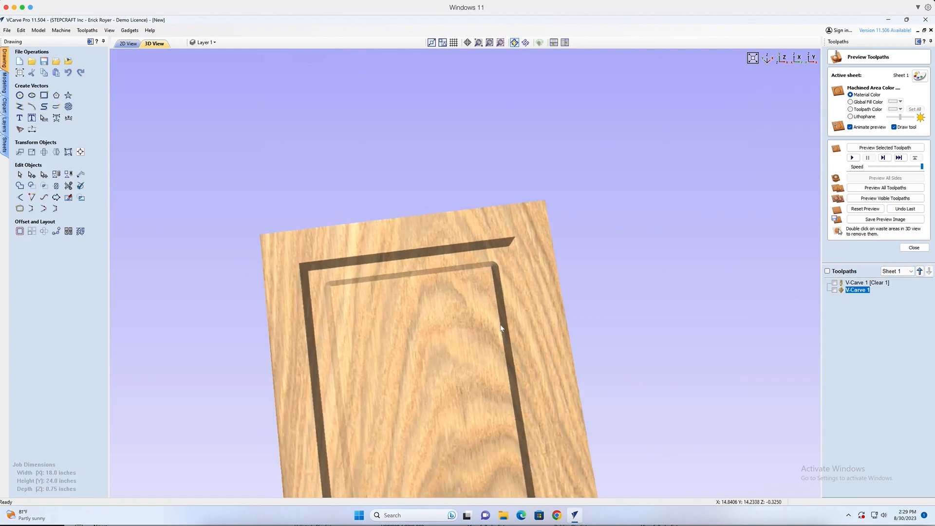
middle_click_drag(481, 330, 509, 218)
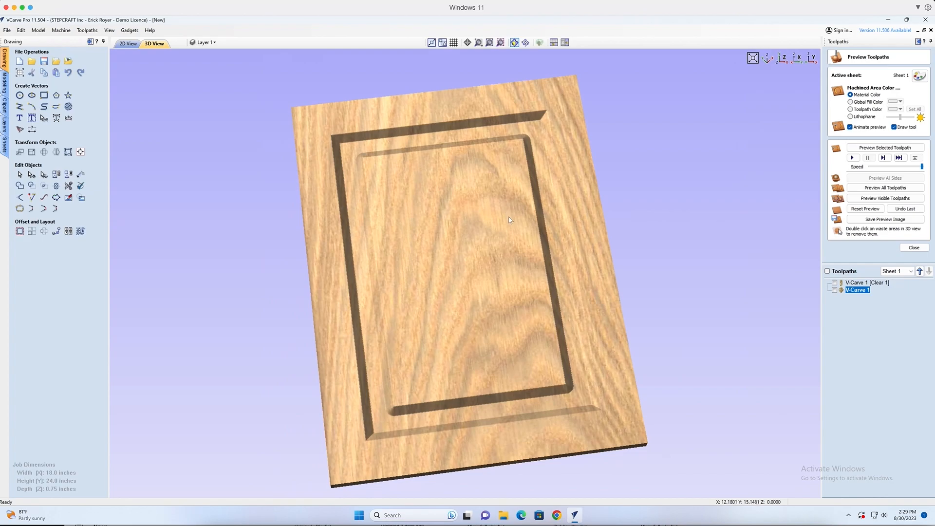
left_click_drag(528, 218, 539, 157)
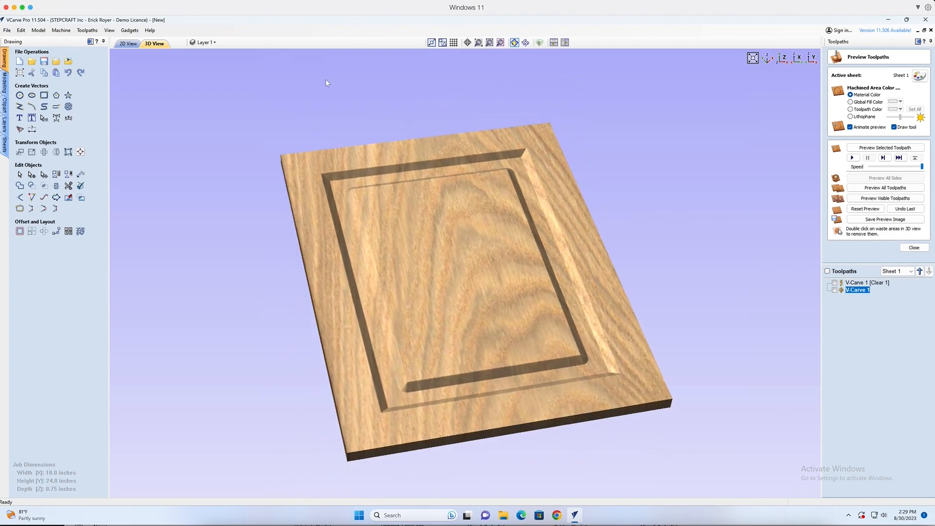
Start a 2D Profile toolpath with the 110 Deg V-groove bit kept, and set its cut depth to 0.325 inches
left_click(129, 44)
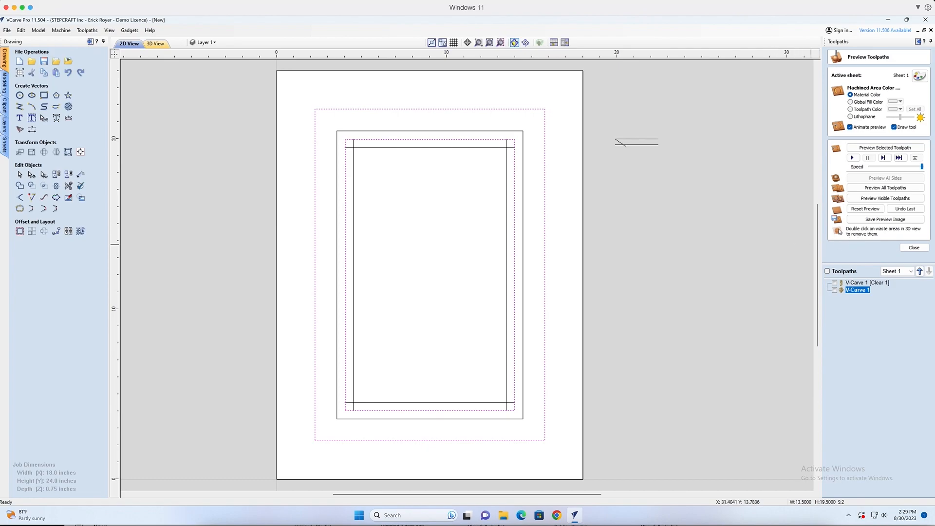
left_click(914, 247)
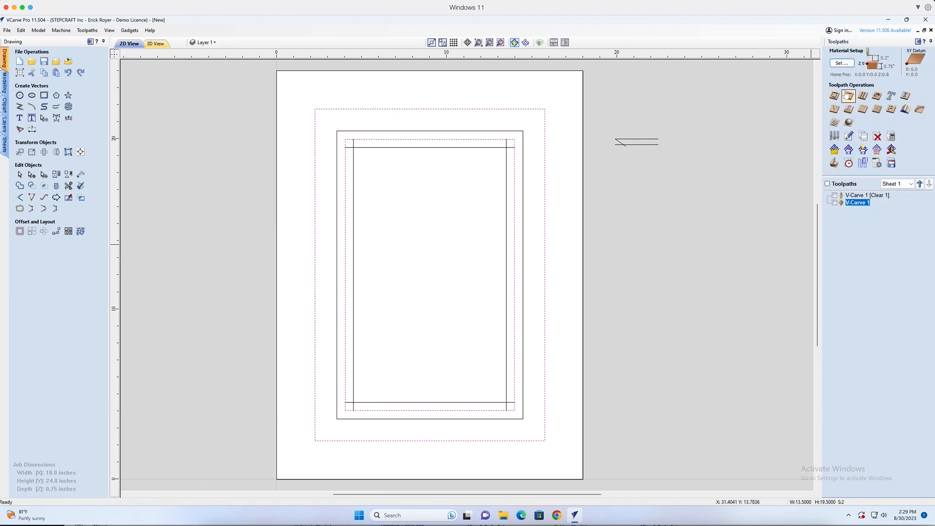
left_click(835, 96)
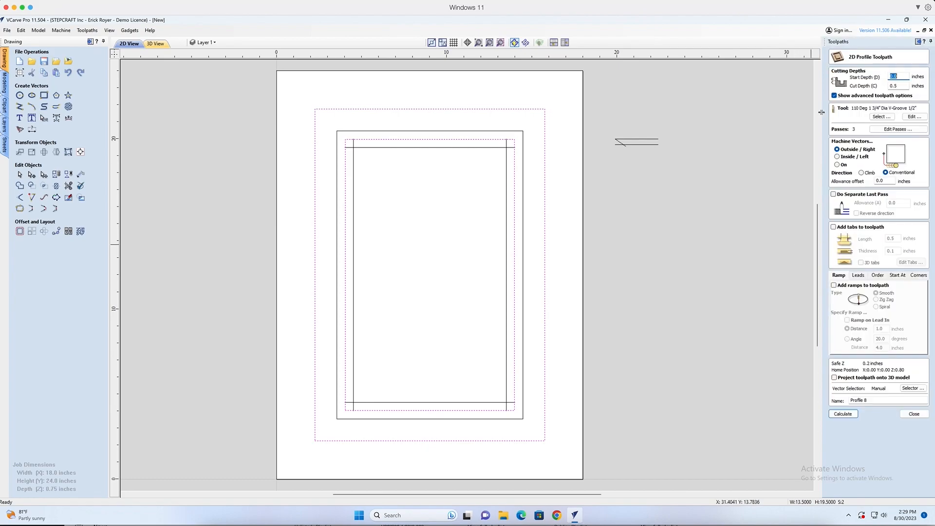
left_click(881, 117)
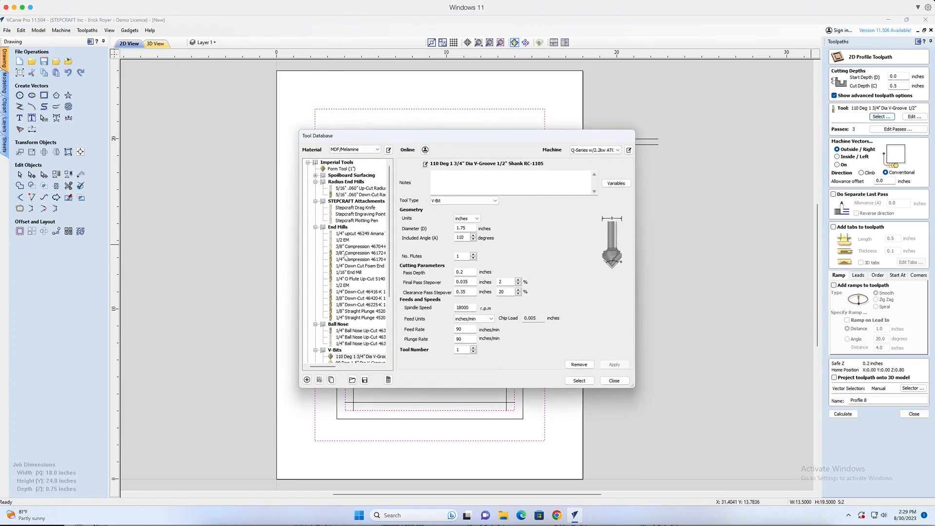
left_click(614, 381)
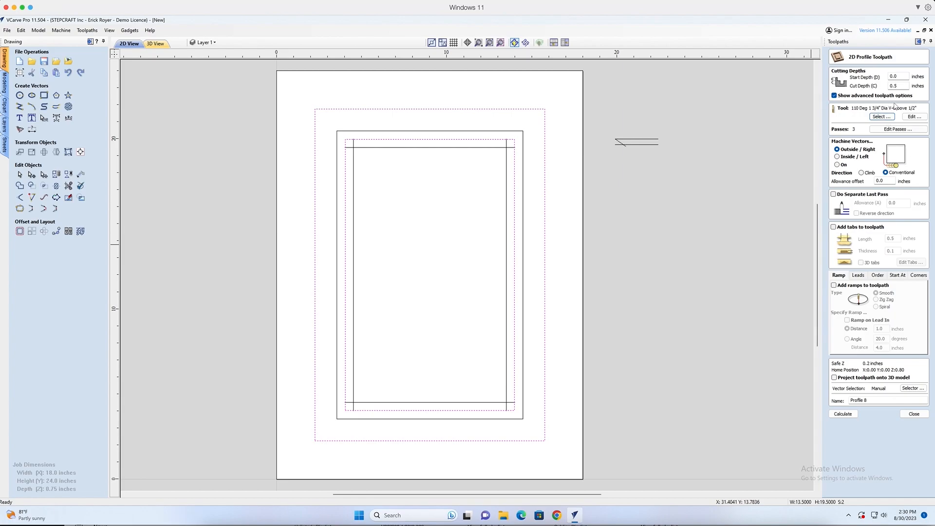
double_click(895, 86)
type(".")
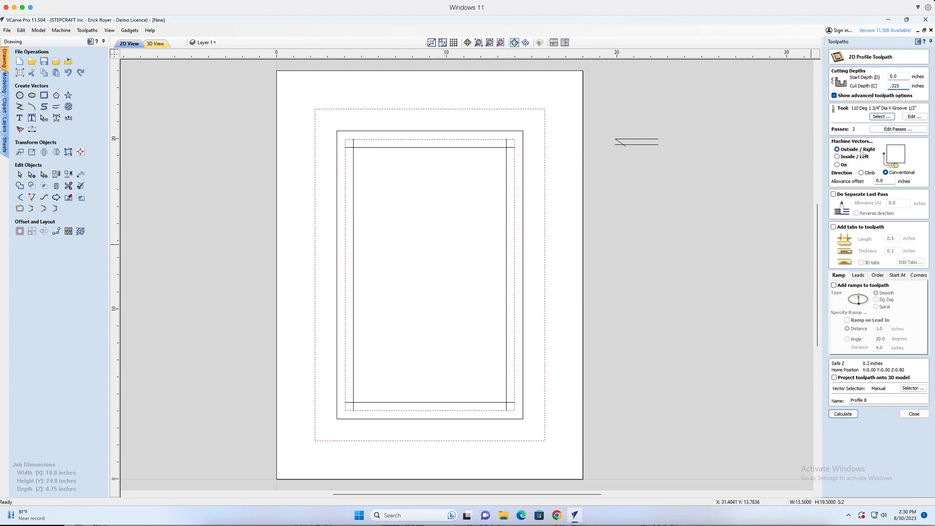
Calculate the outside profile toolpath on the four straight lines around the innermost panel, accepting the open contours as individual cuts
left_click(496, 160)
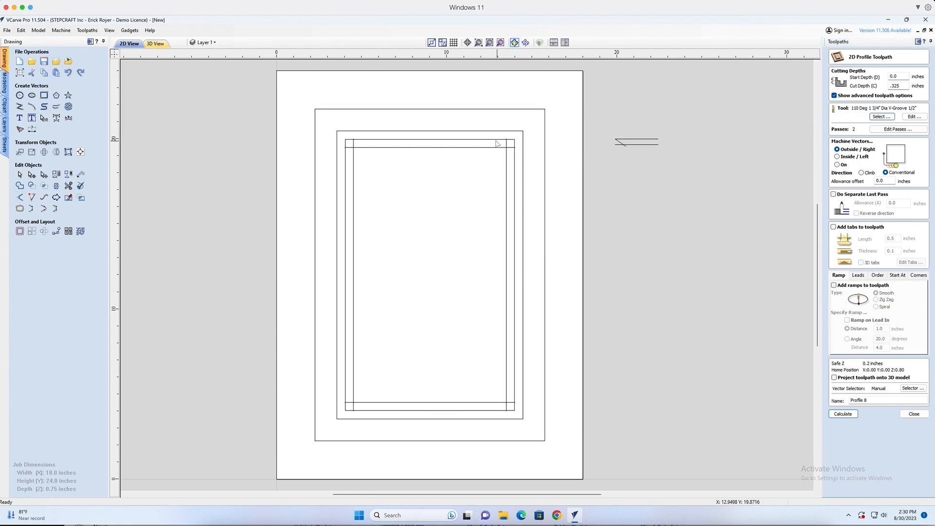
left_click(509, 147)
left_click(507, 143, "shift")
left_click(354, 142, "shift")
left_click(352, 403, "shift")
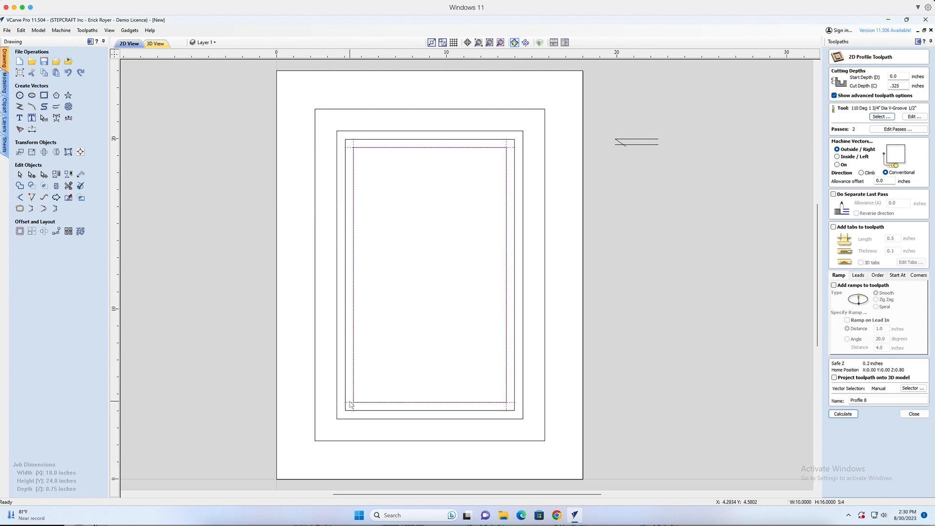
left_click(843, 414)
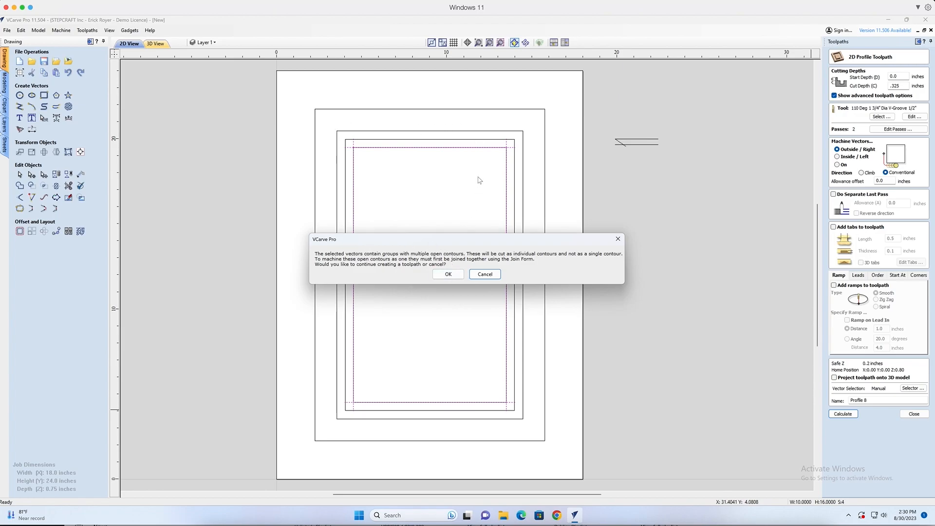
left_click(448, 274)
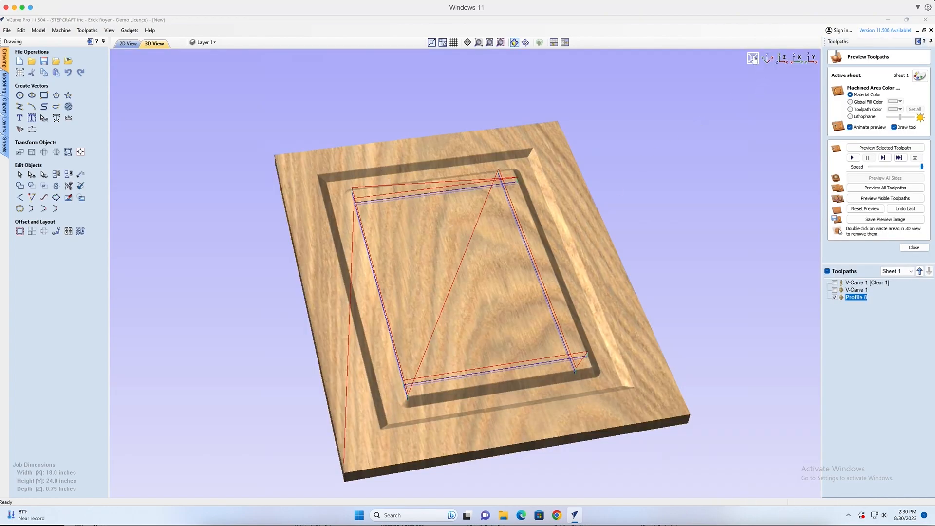
left_click_drag(570, 247, 613, 220)
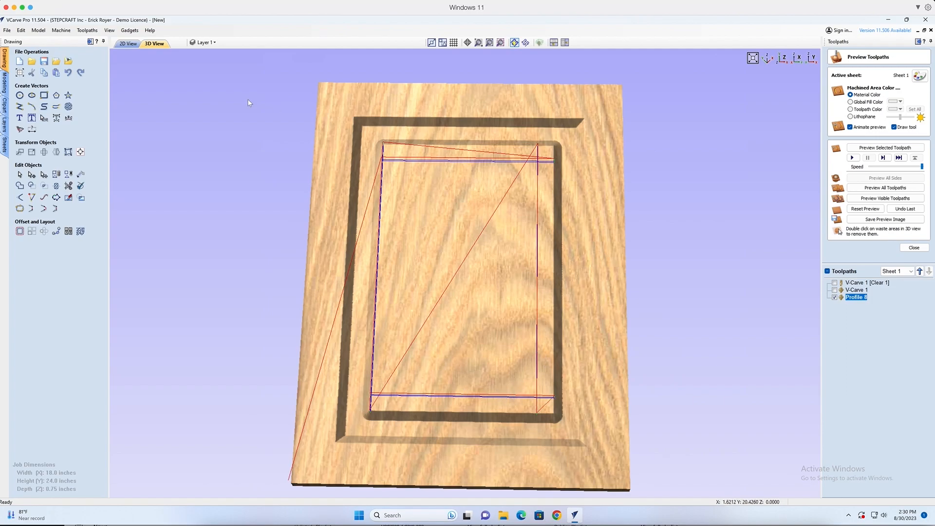
Make the opposite end nodes of the top, left and right panel lines their start points and recalculate Profile 8
left_click(127, 44)
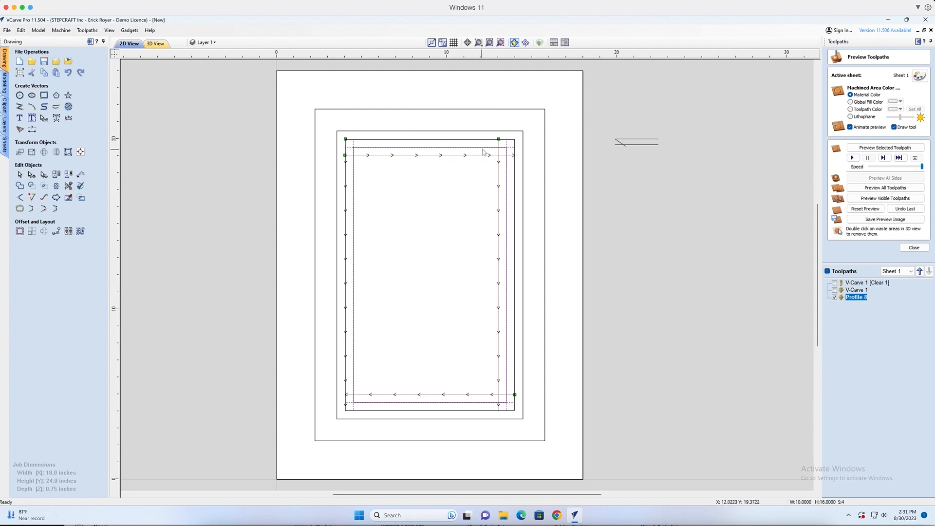
left_click(431, 148, "shift")
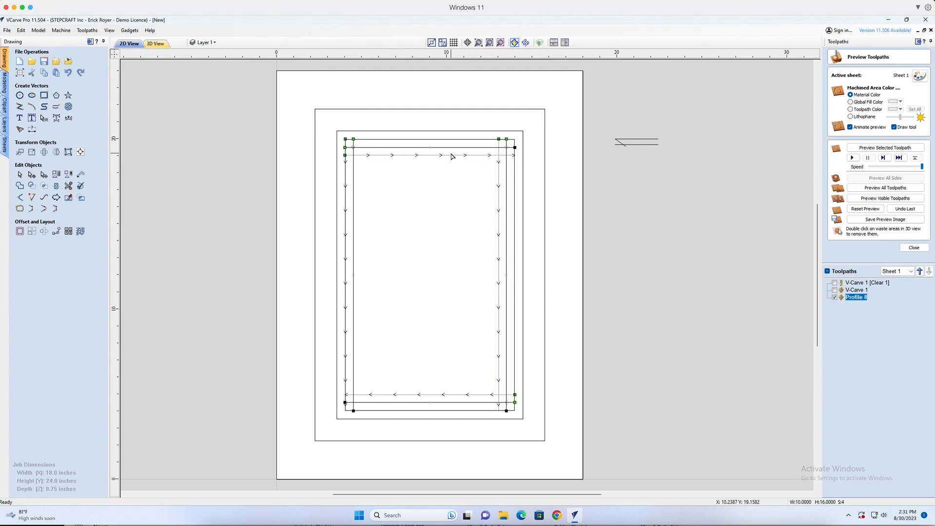
right_click(516, 147)
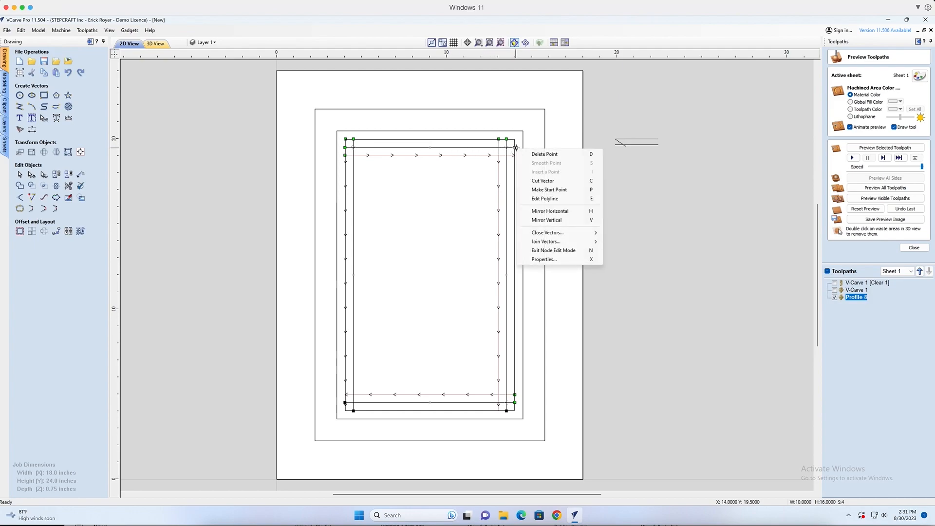
left_click(543, 192)
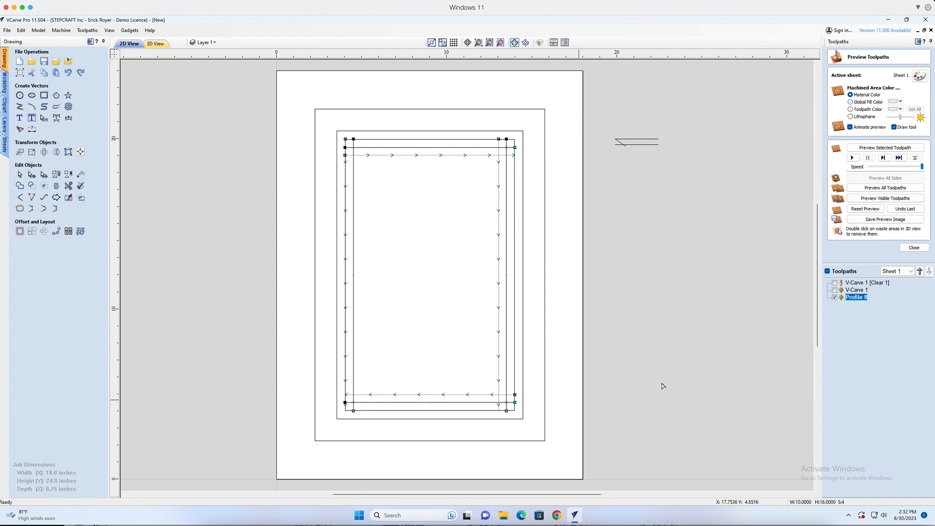
double_click(862, 299)
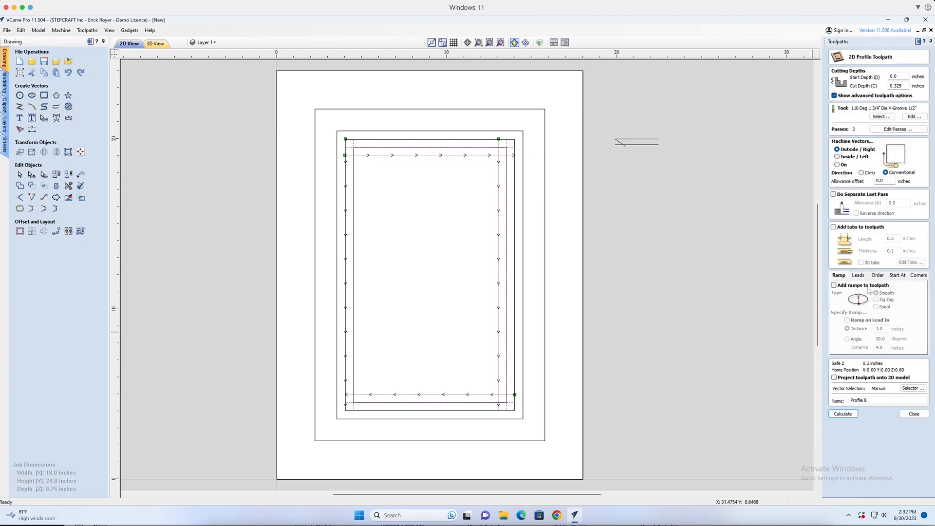
left_click(842, 414)
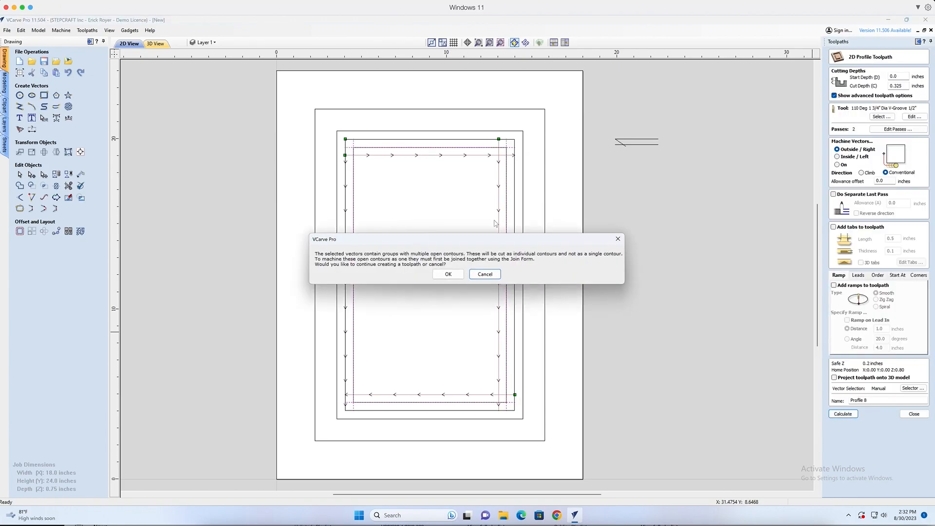
left_click(448, 275)
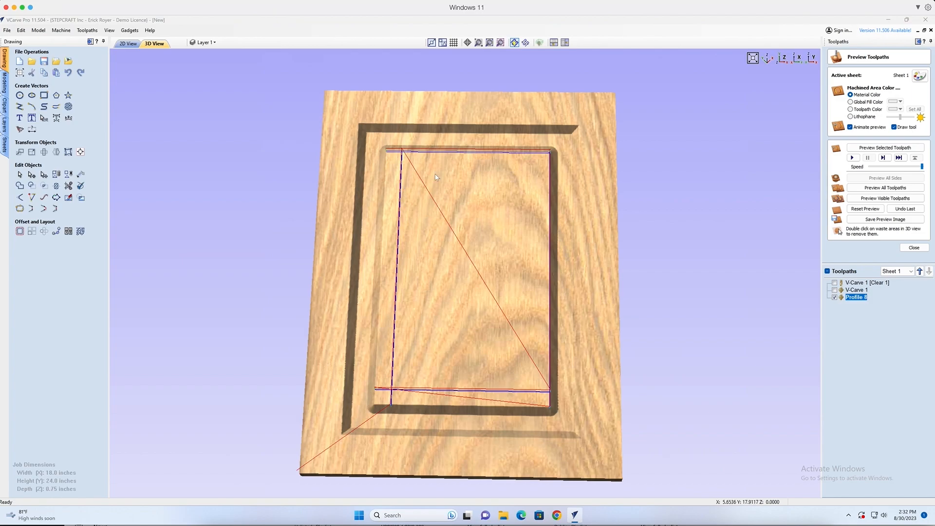
left_click_drag(471, 189, 495, 247)
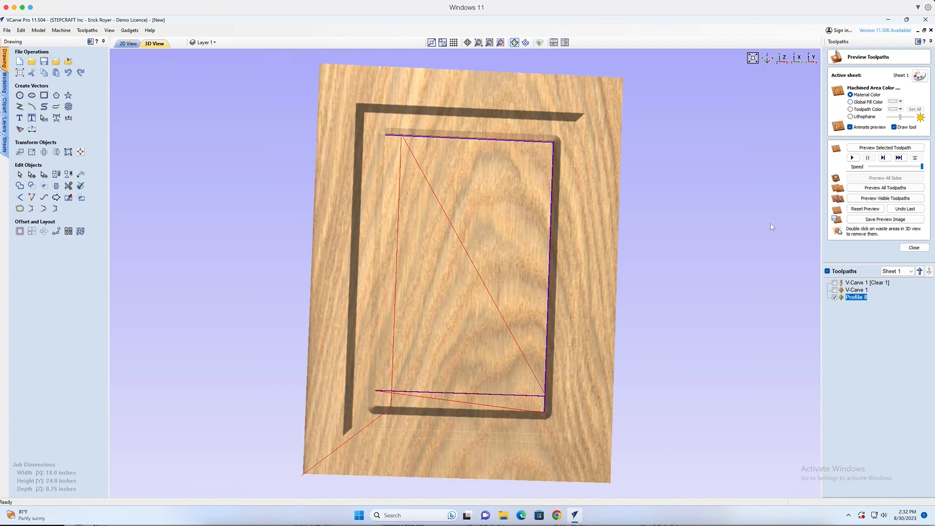
Swap the start points of the left and bottom panel lines to their other ends and recalculate Profile 8
double_click(856, 298)
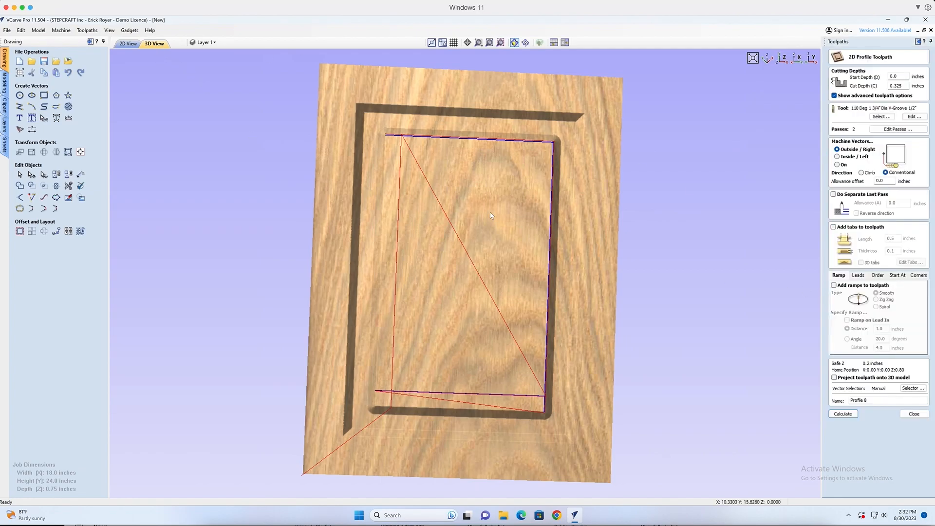
left_click(129, 43)
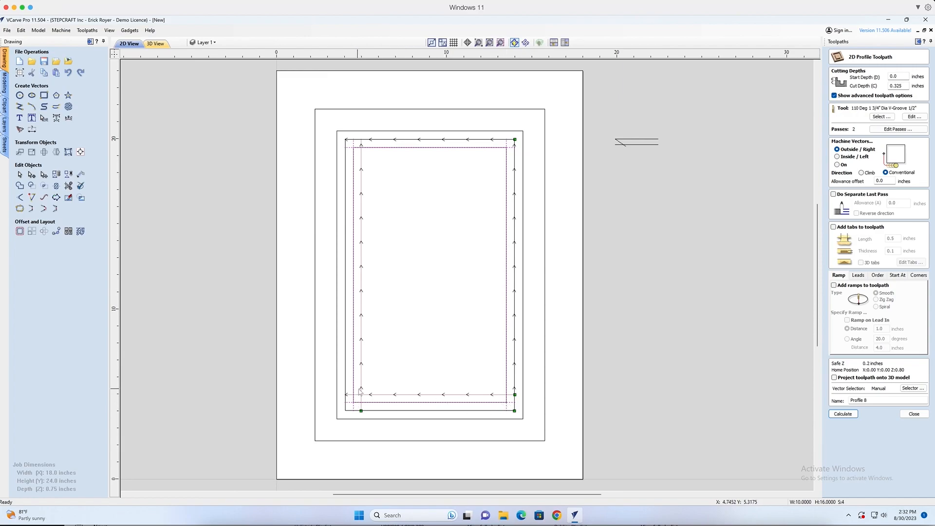
left_click(374, 401, "shift")
left_click(155, 43)
left_click(128, 43)
left_click(846, 414)
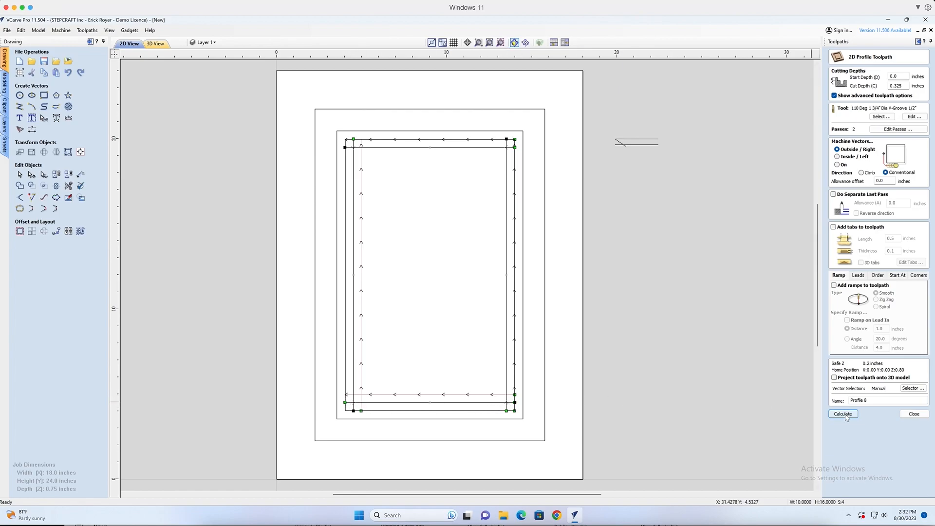
left_click(453, 275)
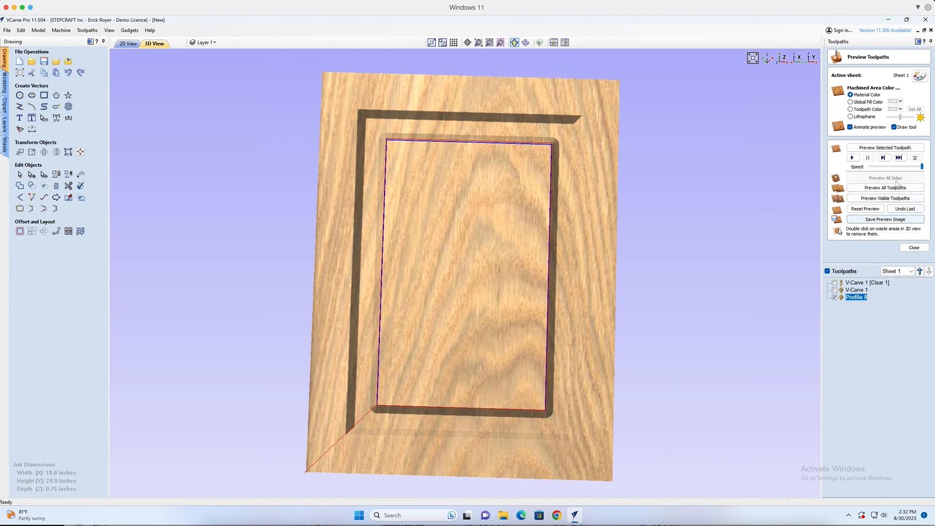
Simulate the Profile 8 toolpath on the door and examine the panel's upper-right corner up close
left_click(877, 149)
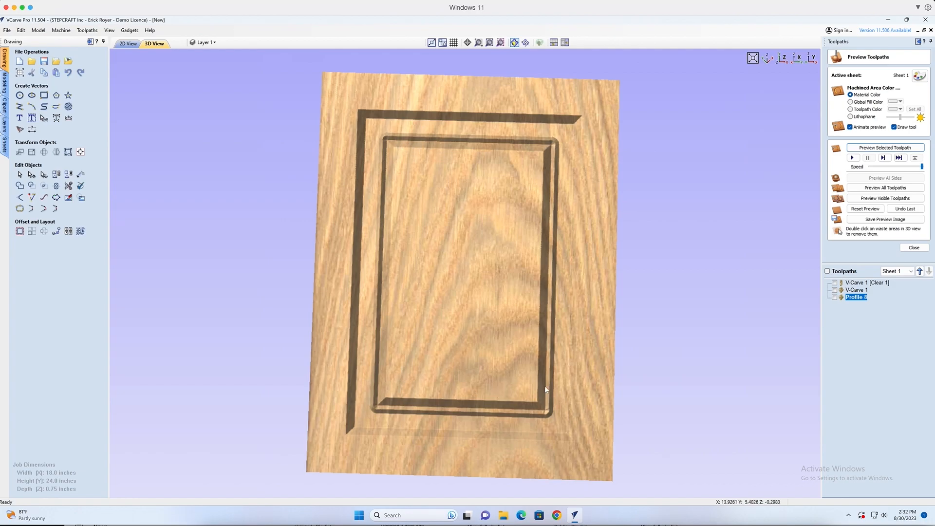
scroll(560, 142, "up", 5)
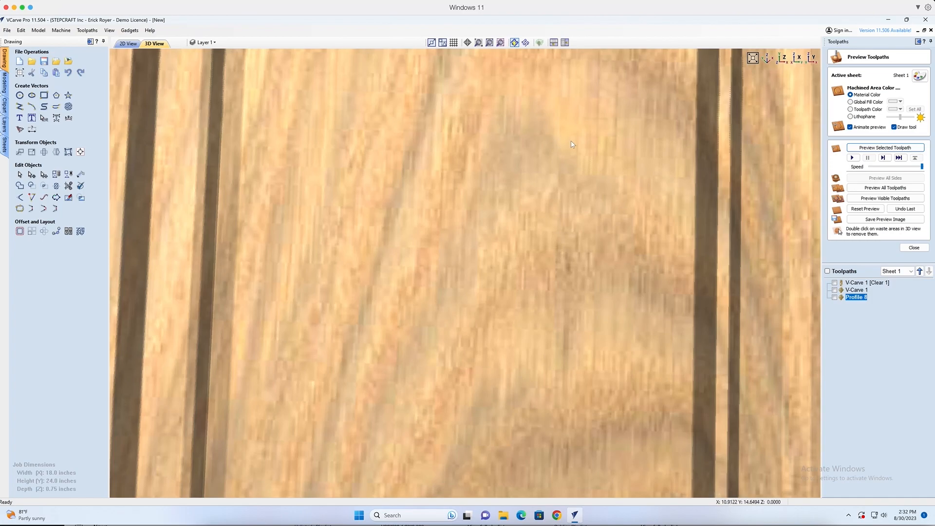
scroll(572, 145, "down", 4)
scroll(553, 197, "up", 2)
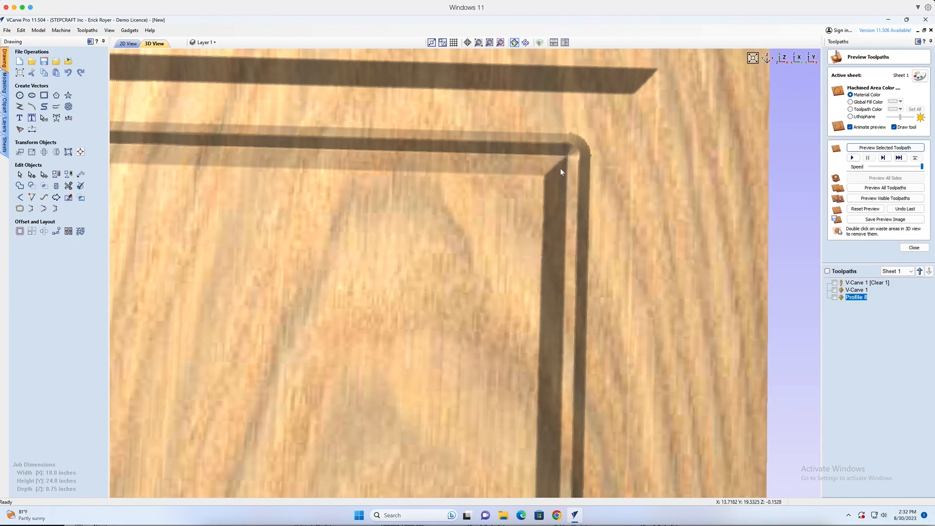
mouse_move(581, 186)
left_mouse_down()
mouse_move(580, 158)
mouse_move(586, 175)
left_mouse_up()
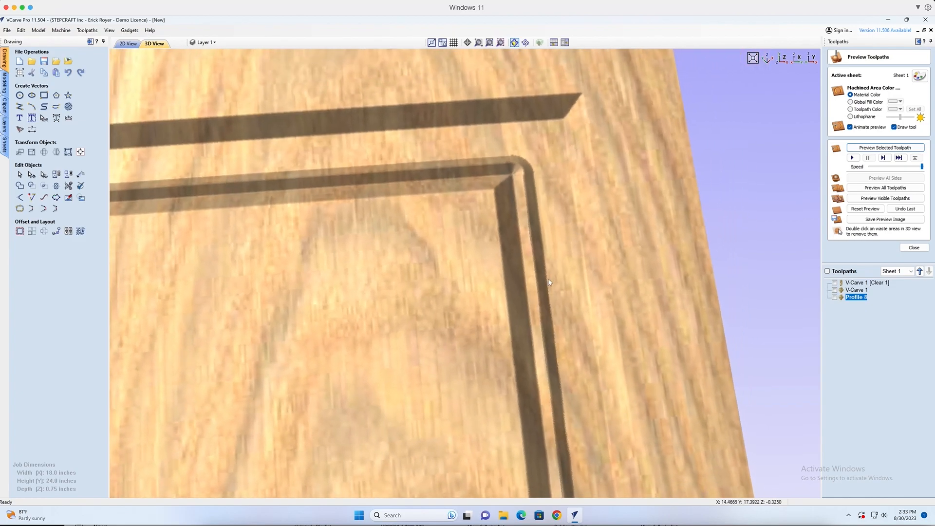
left_click_drag(548, 282, 507, 298)
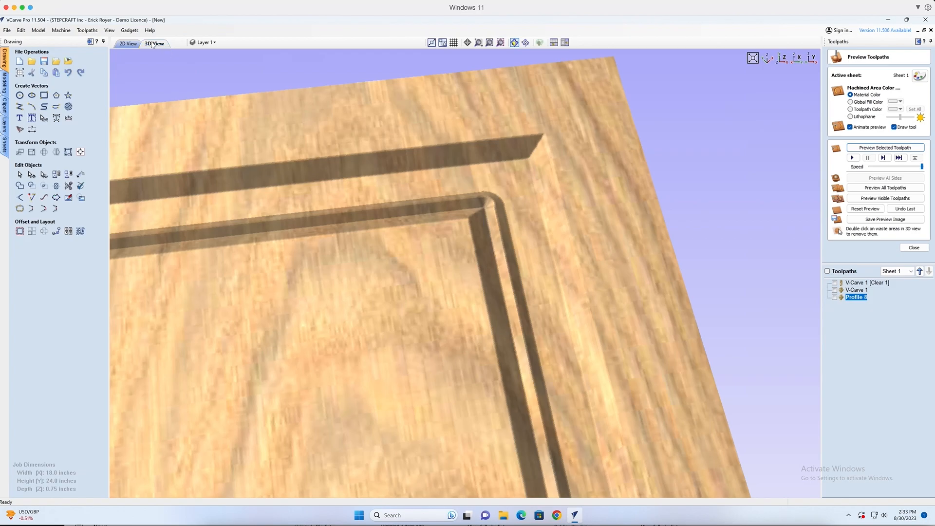
left_click(128, 43)
left_click(904, 248)
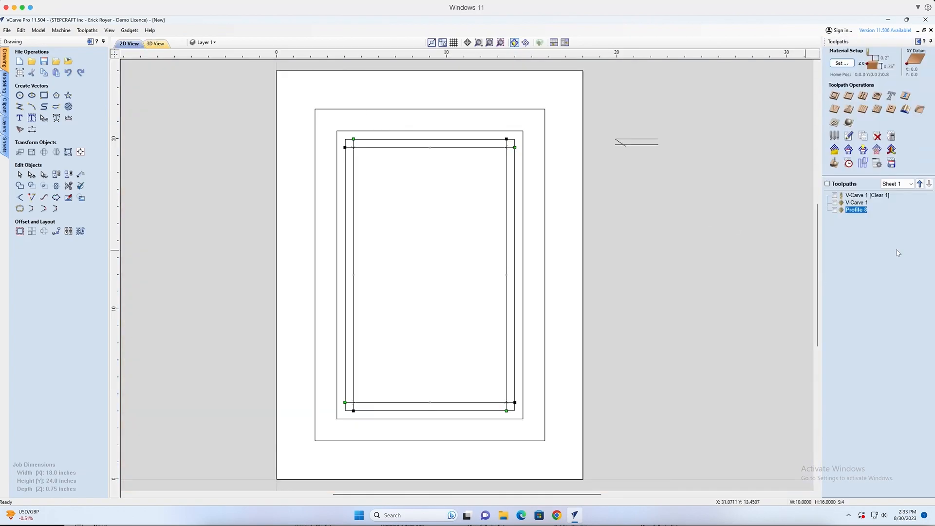
left_click(849, 96)
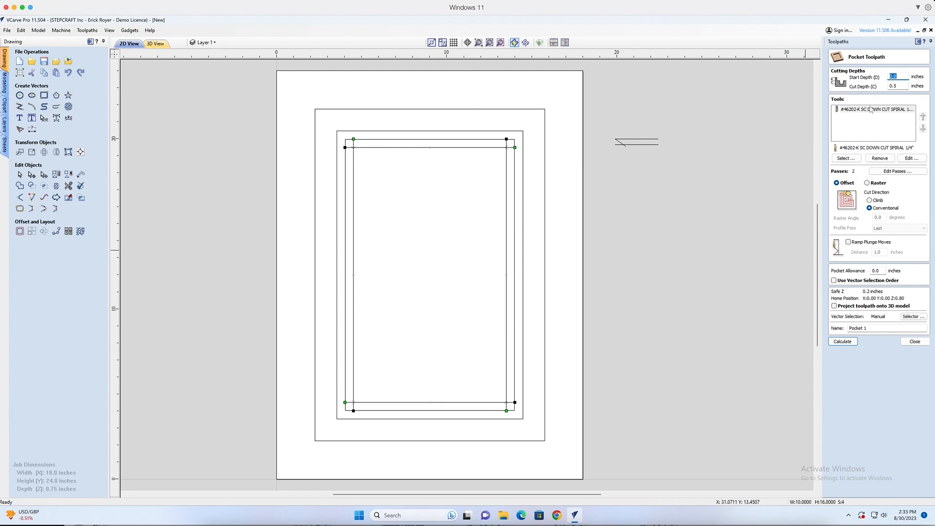
left_click_drag(899, 87, 887, 86)
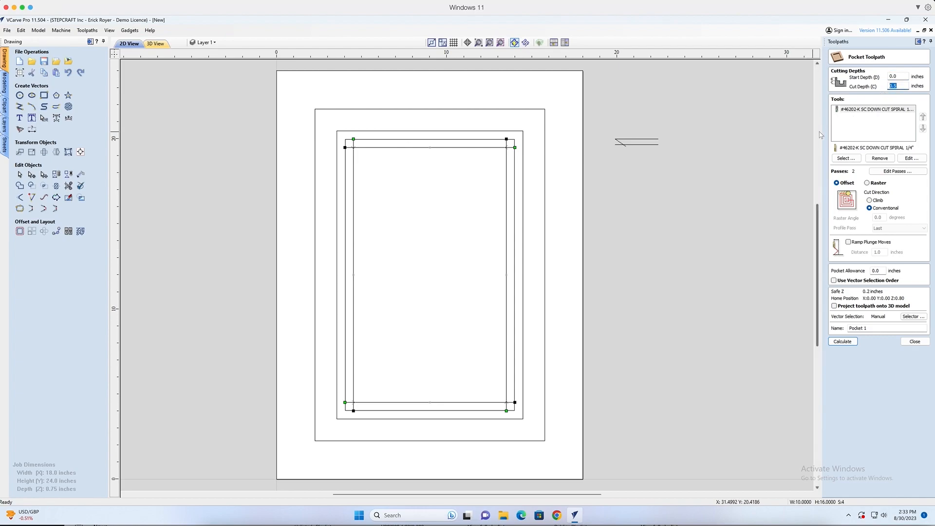
type(".32")
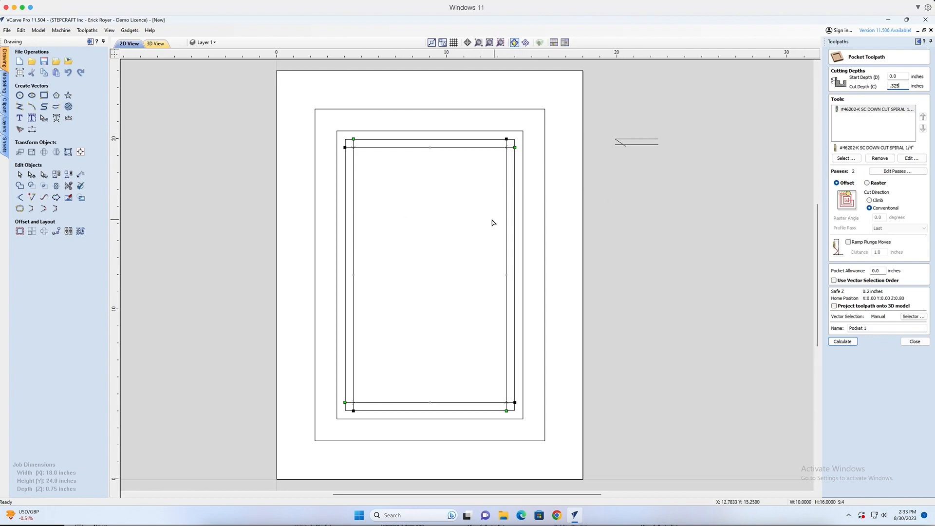
key("Return")
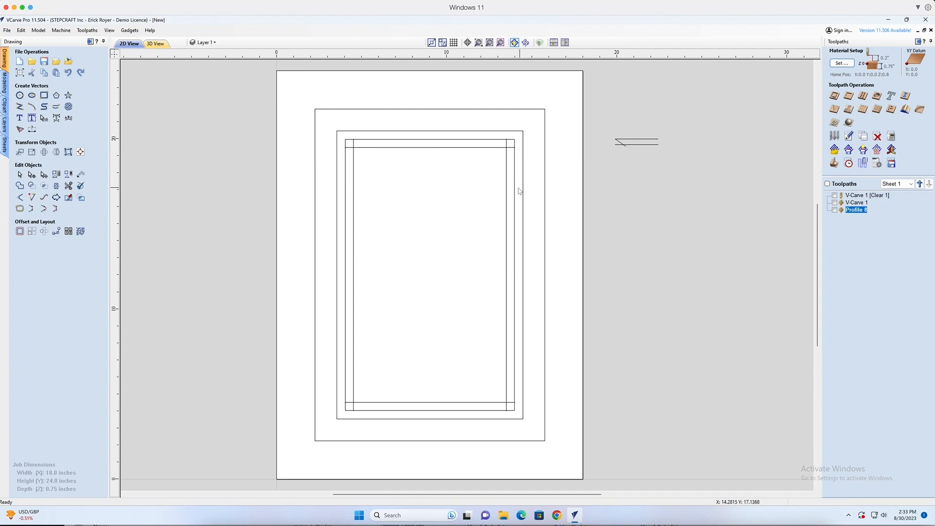
Calculate a 0.325 inch deep Pocket toolpath between the two nested rectangles surrounding the panel lines, keeping the 1/4" down-cut spiral bit
left_click(515, 194)
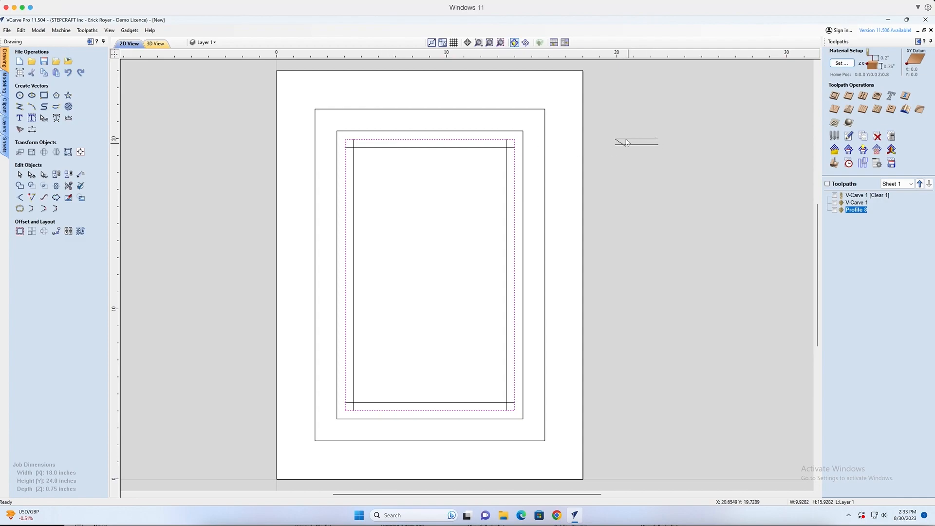
left_click(523, 166, "shift")
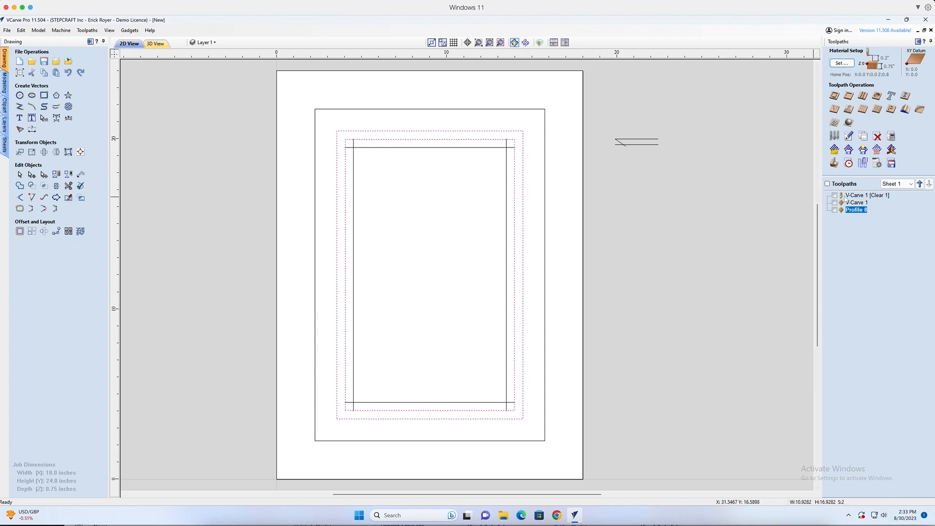
left_click(848, 96)
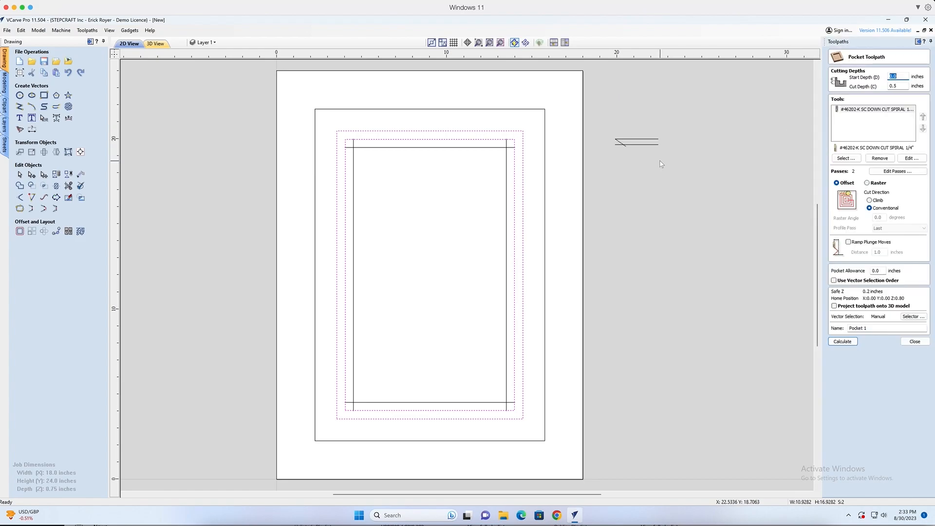
left_click(893, 85)
type(".325")
left_click(843, 342)
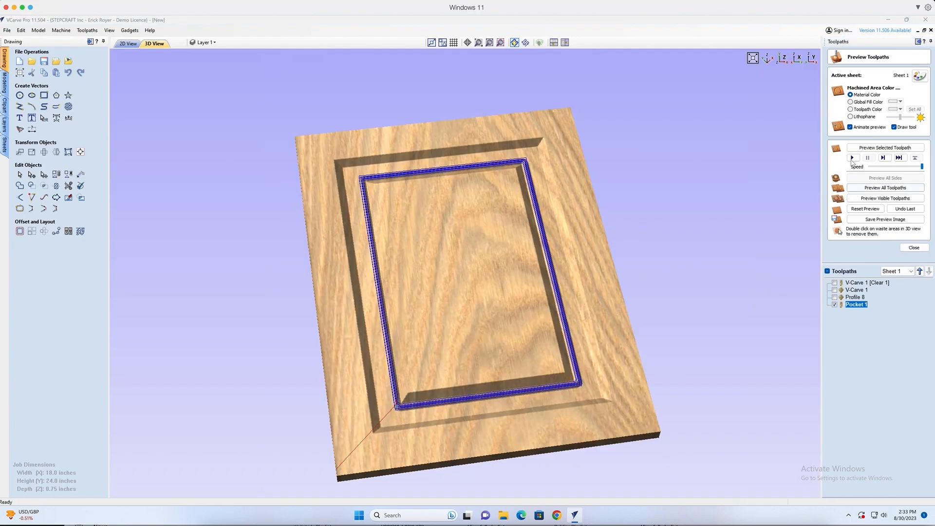
Simulate the Pocket 1 toolpath and examine the panel's corners from several angles in the 3D preview
left_click(865, 148)
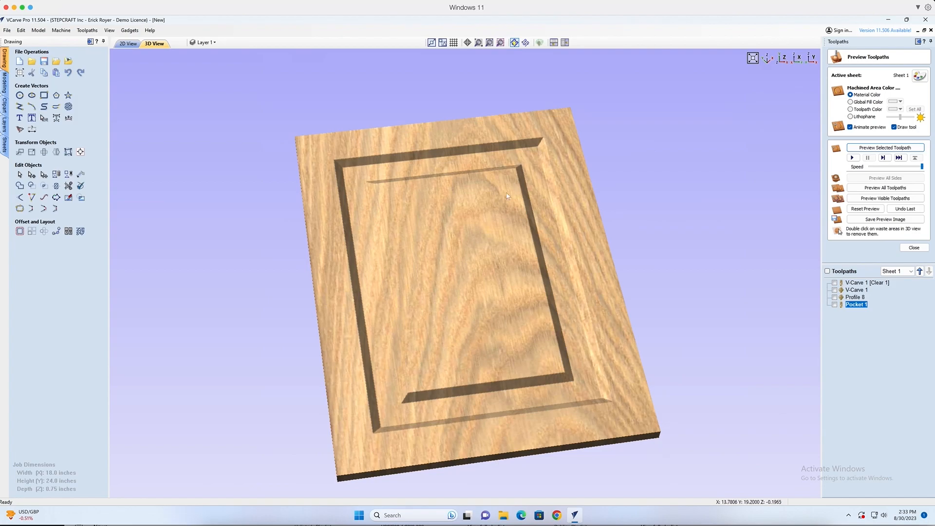
left_click_drag(444, 272, 595, 365)
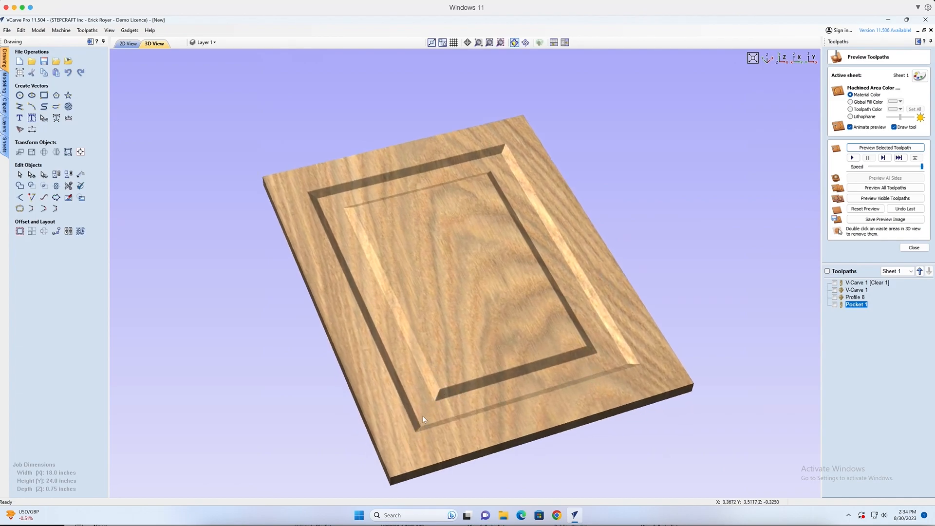
left_click_drag(449, 422, 433, 407)
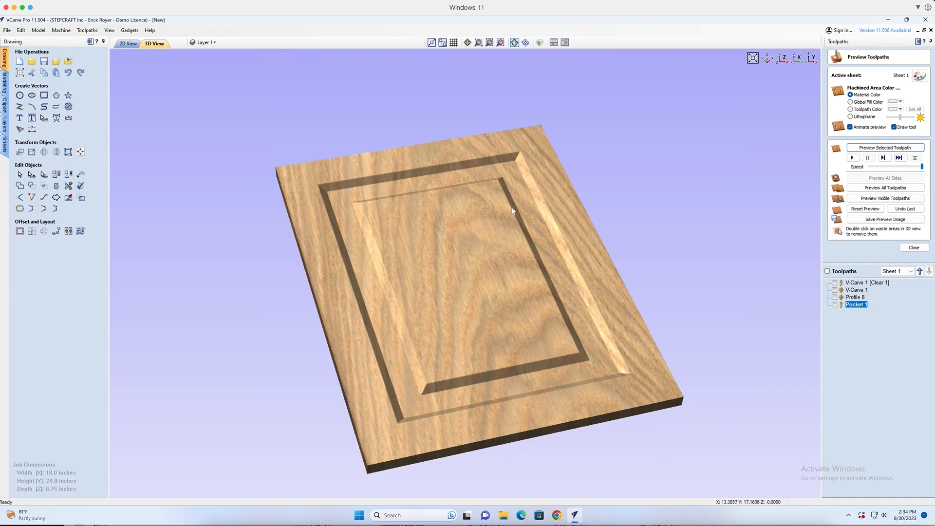
left_click_drag(540, 227, 477, 291)
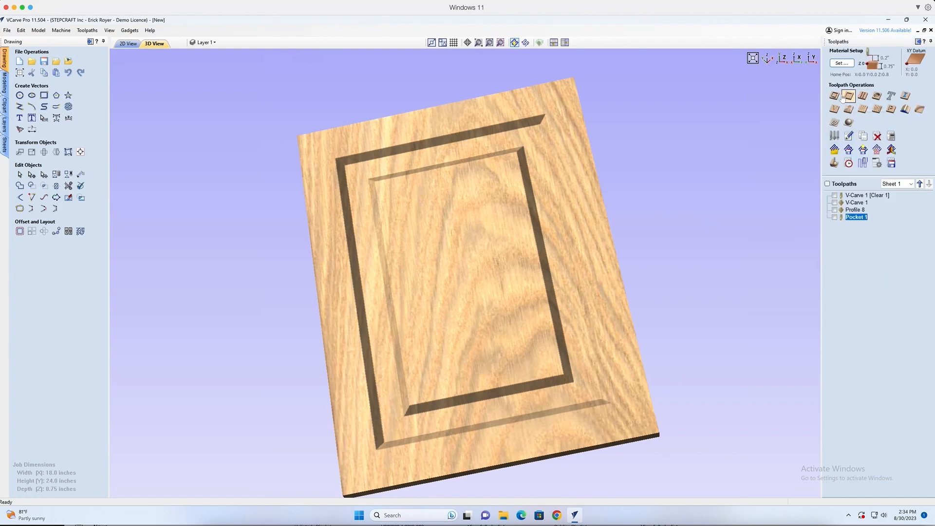
Calculate a 0.125 inch deep Profile toolpath on the door's outer outline, machining on the vector with the 110-degree V-groove bit
left_click(853, 95)
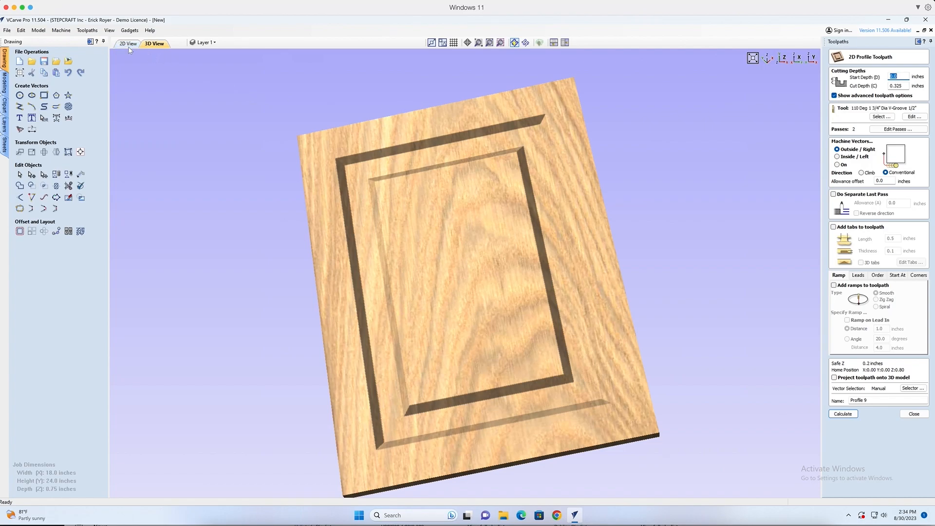
left_click(129, 48)
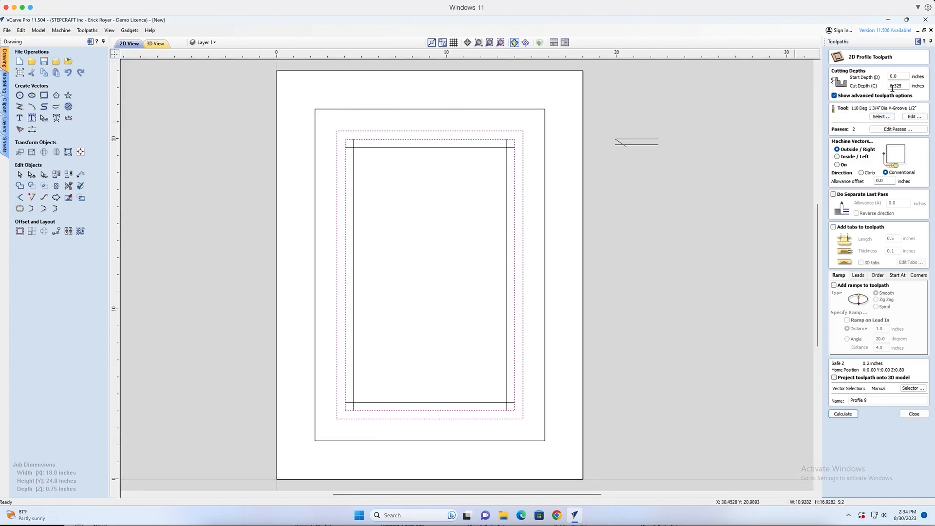
left_click_drag(904, 85, 875, 85)
type(".1")
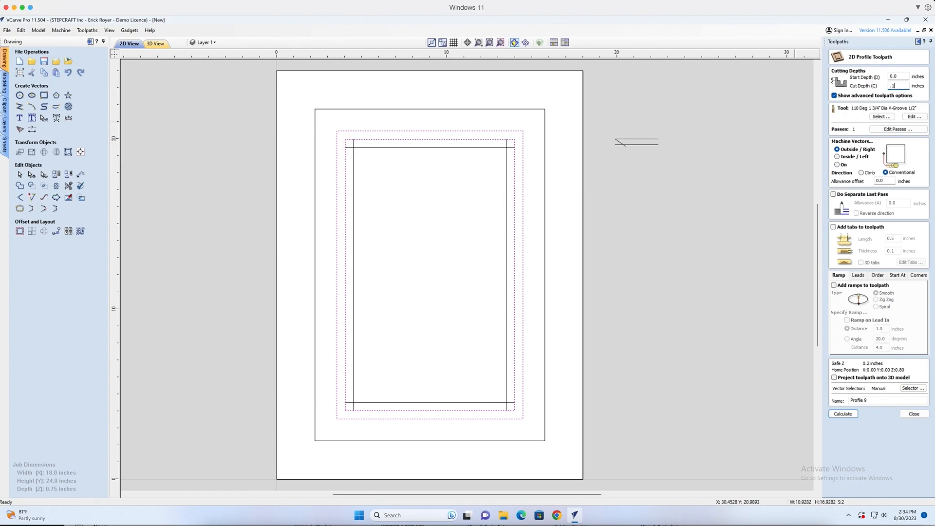
left_click(585, 135)
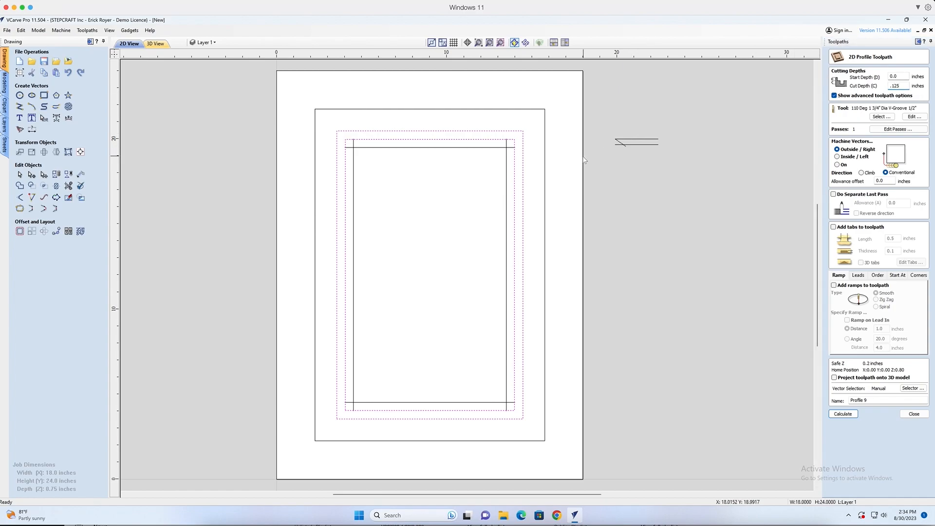
left_click(839, 165)
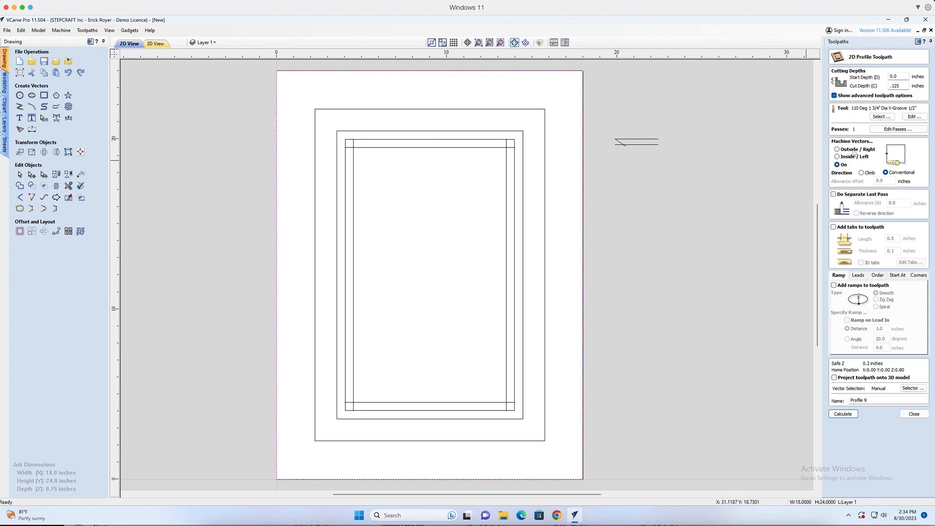
left_click(843, 413)
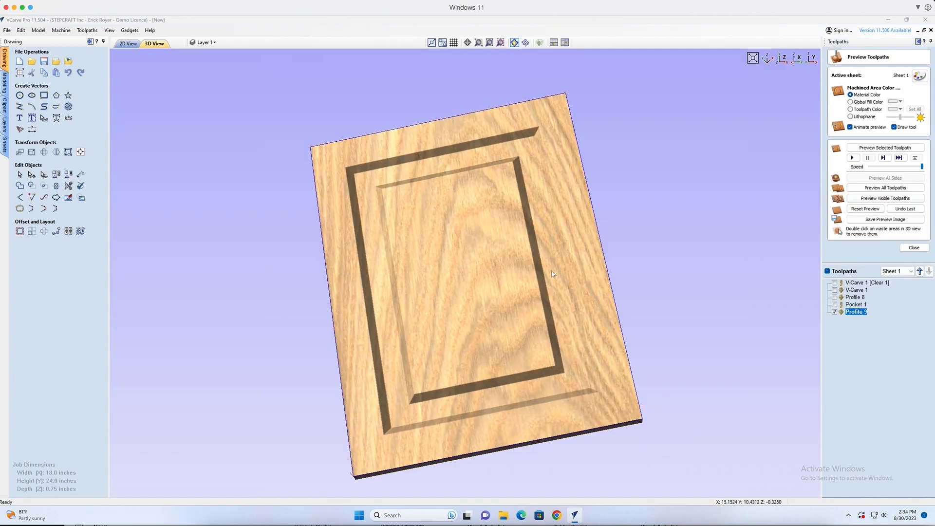
Simulate the outline's profile toolpath and examine the door's bevelled outer edge from several angles in the 3D preview
left_click(893, 147)
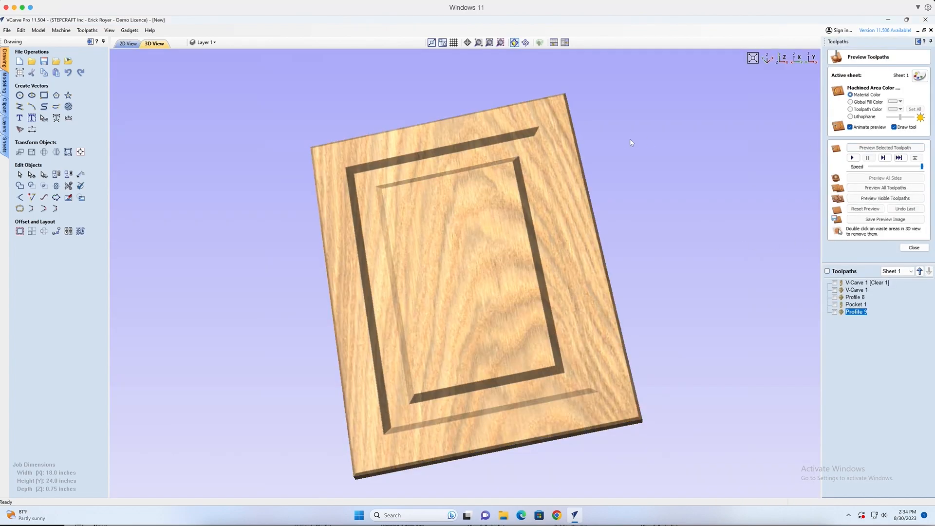
left_click_drag(628, 141, 661, 313)
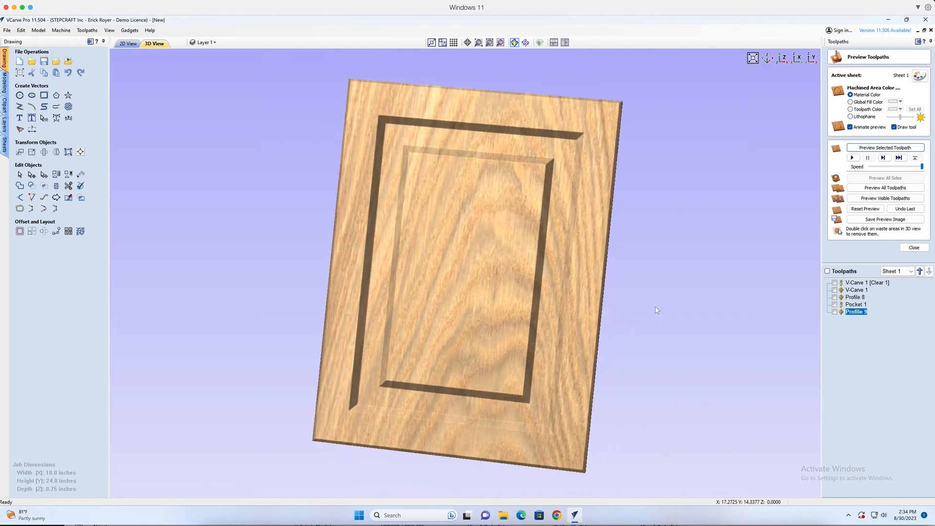
left_click_drag(595, 264, 581, 323)
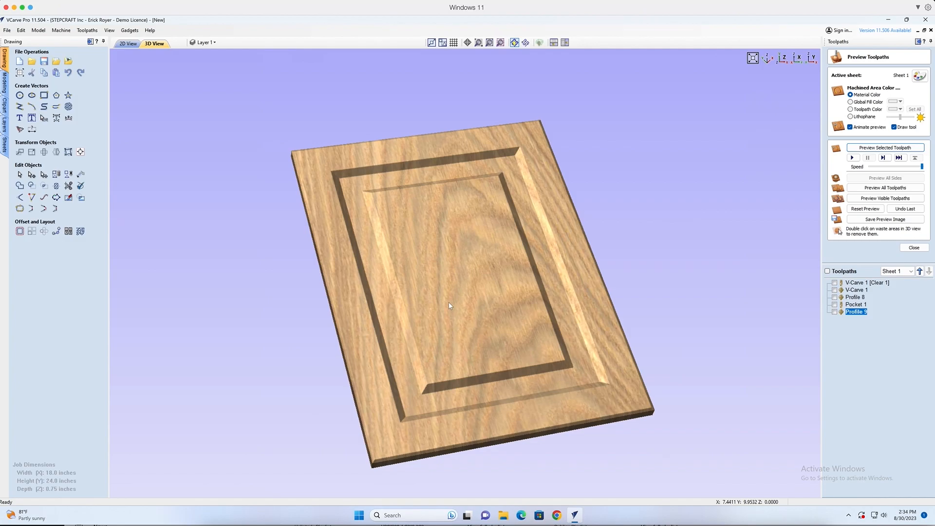
Compare the 3D preview with the 2D layout, singling out the two nested rectangles around the panel lines
left_click(134, 43)
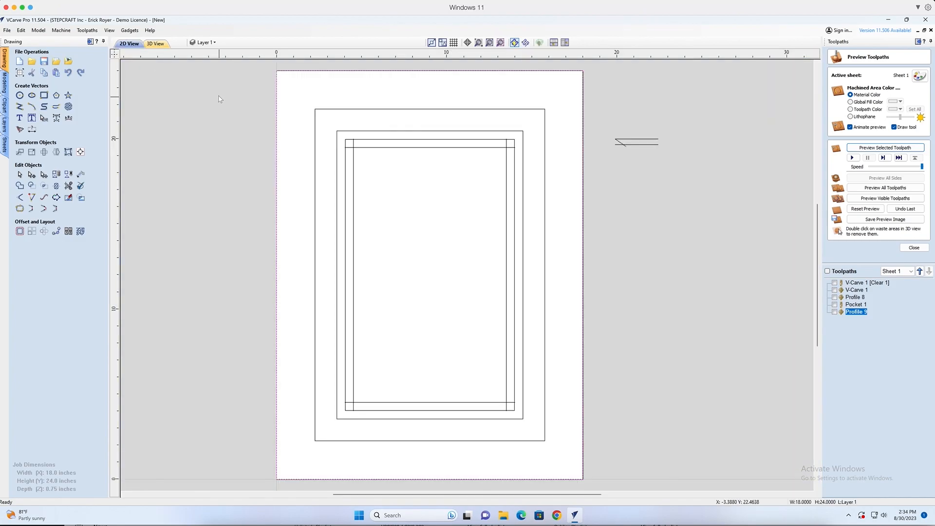
left_click(154, 44)
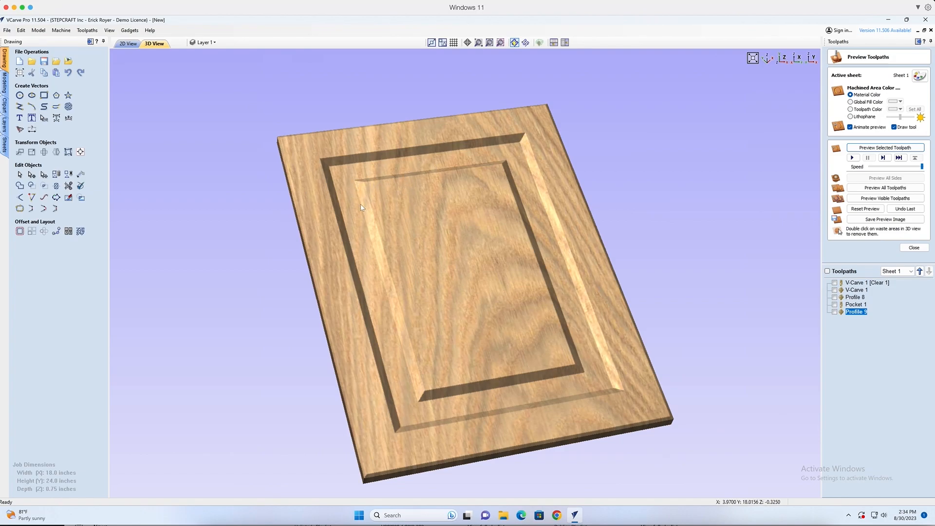
key("F2")
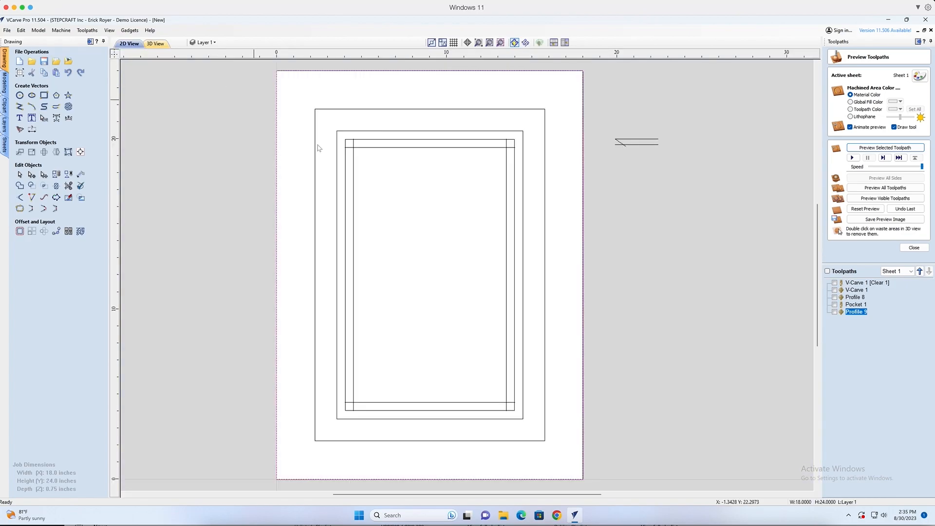
left_click(353, 189)
left_click(346, 191)
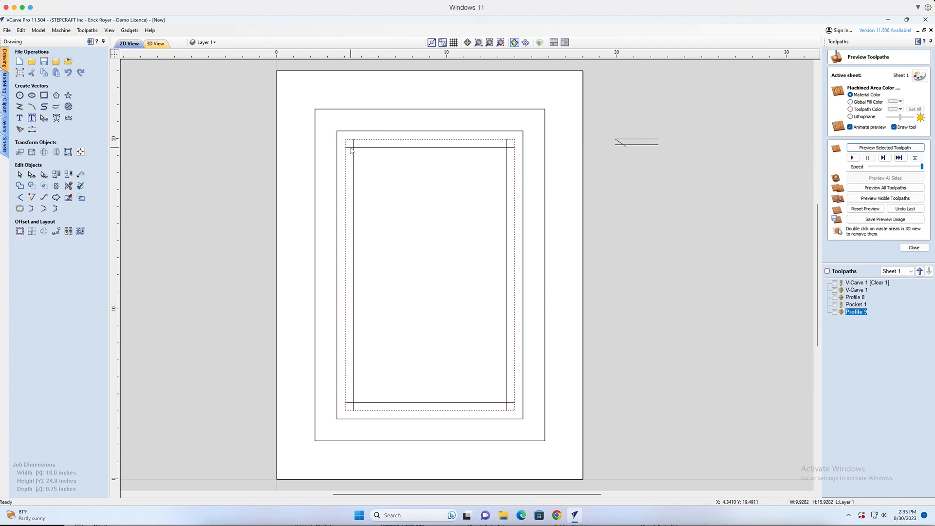
left_click(345, 175)
left_click(338, 188)
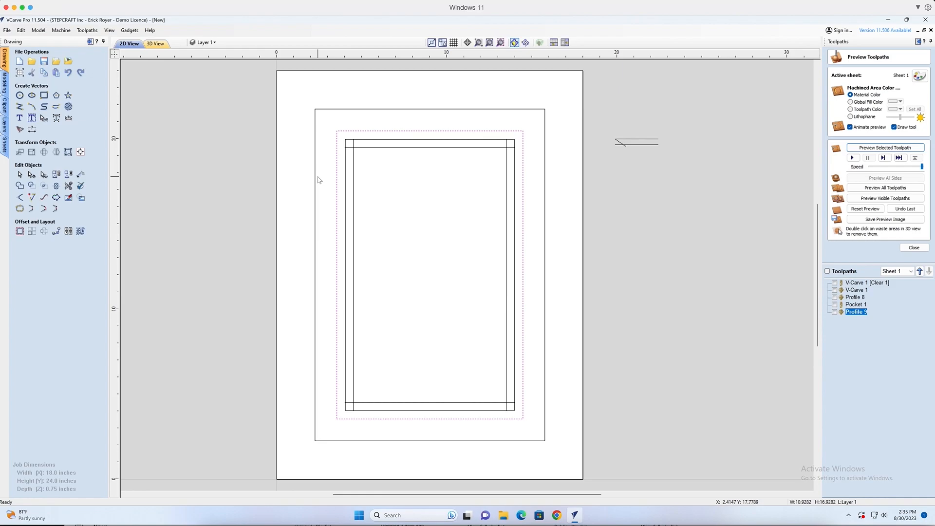
Start a new single-sided job without saving the current one, sized 16 x 25 inches and 0.75 inch thick
left_click(7, 30)
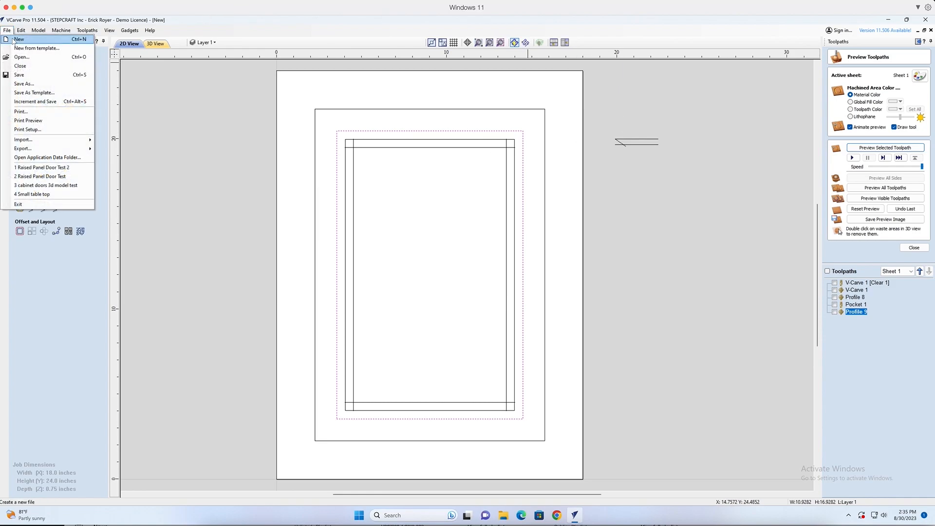
left_click(19, 39)
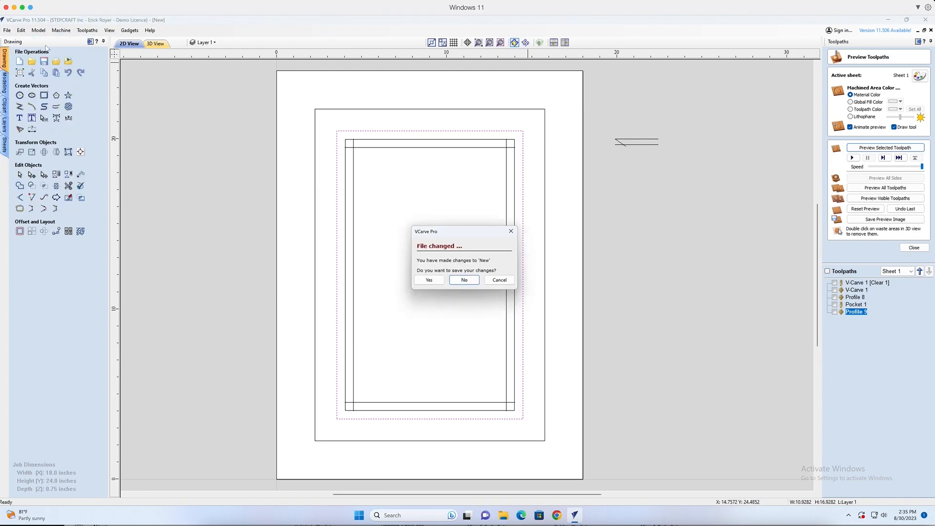
left_click(468, 281)
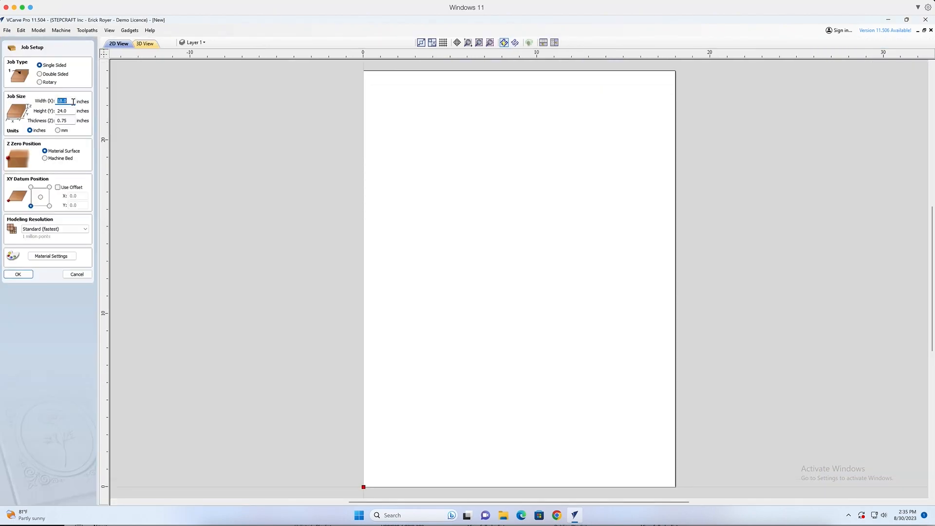
type("16")
key("Tab")
type("2")
left_click(18, 274)
Draw a 16 x 25 inch square-cornered rectangle anchored at X 0, Y 0 as the door outline
left_click(43, 96)
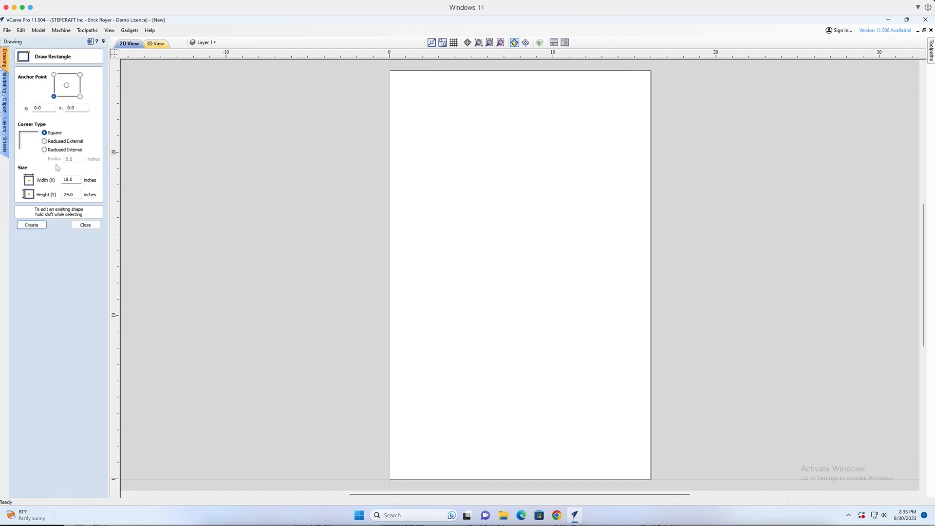
double_click(70, 180)
type("16")
key("Tab")
left_click(40, 224)
left_click(85, 225)
Offset the door outline inward by 2 inches, and offset the resulting rectangle inward by another 2.5 inches
left_click_drag(445, 205, 380, 249)
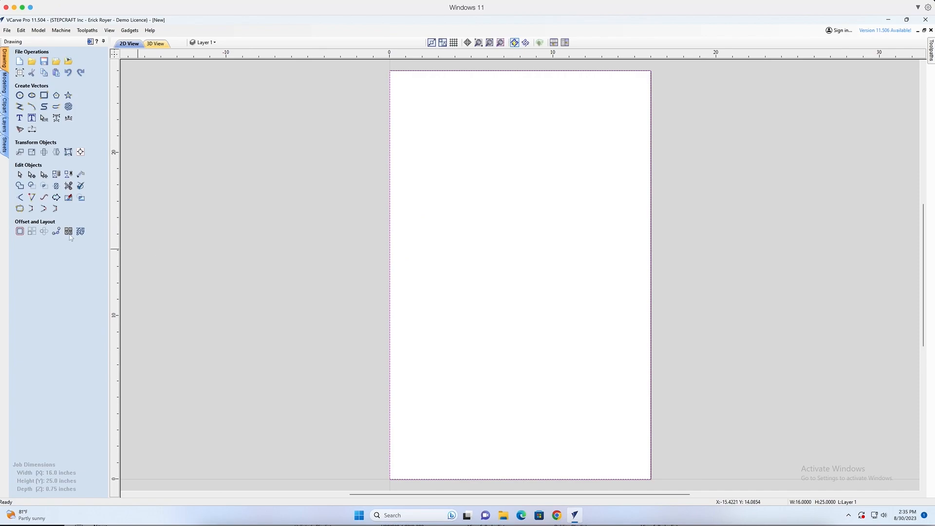
left_click(18, 231)
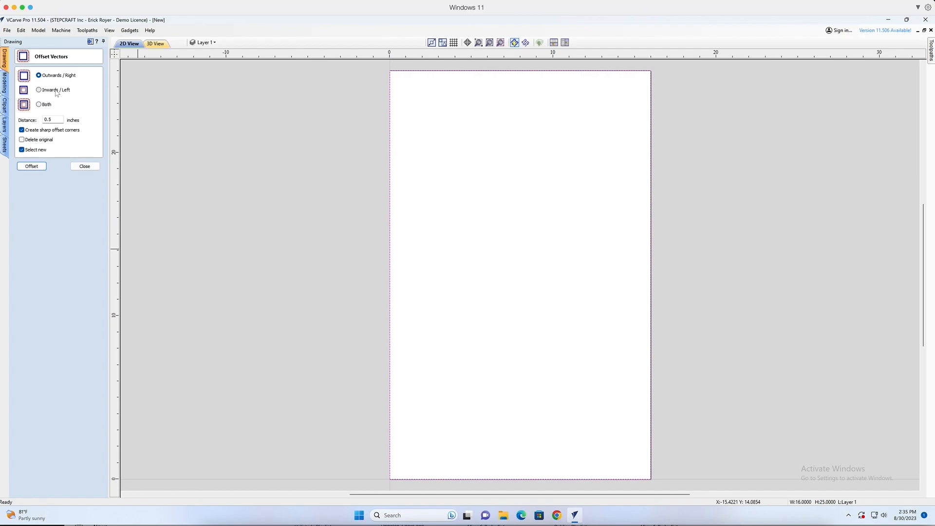
left_click_drag(52, 120, 27, 120)
type("2")
left_click(32, 166)
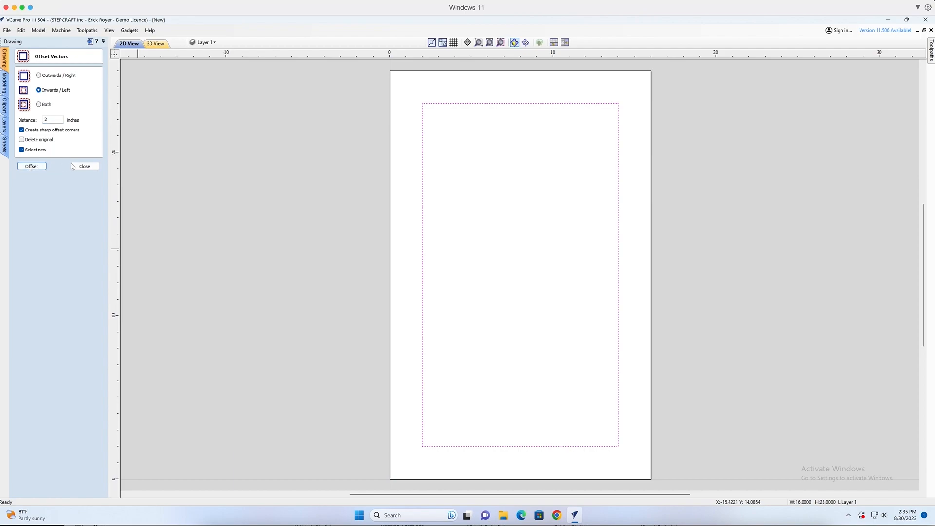
left_click(57, 120)
left_click(30, 167)
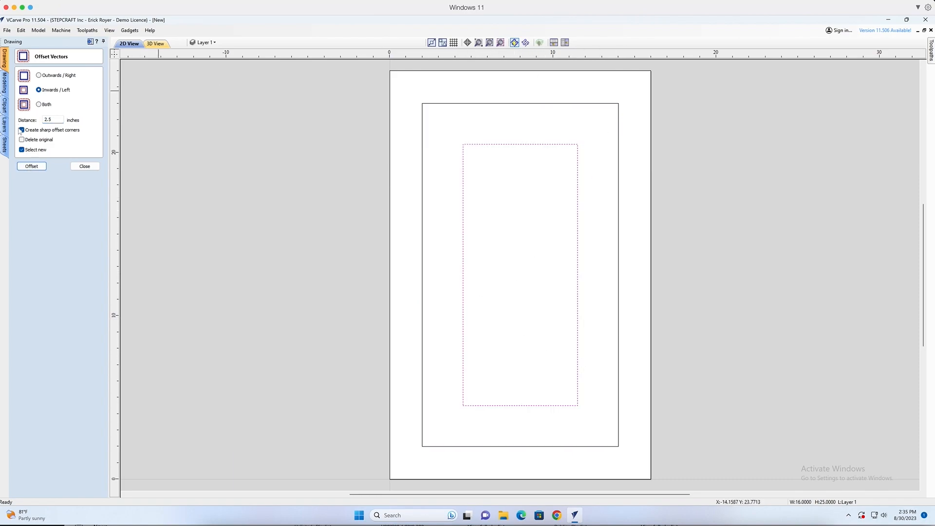
left_click(95, 167)
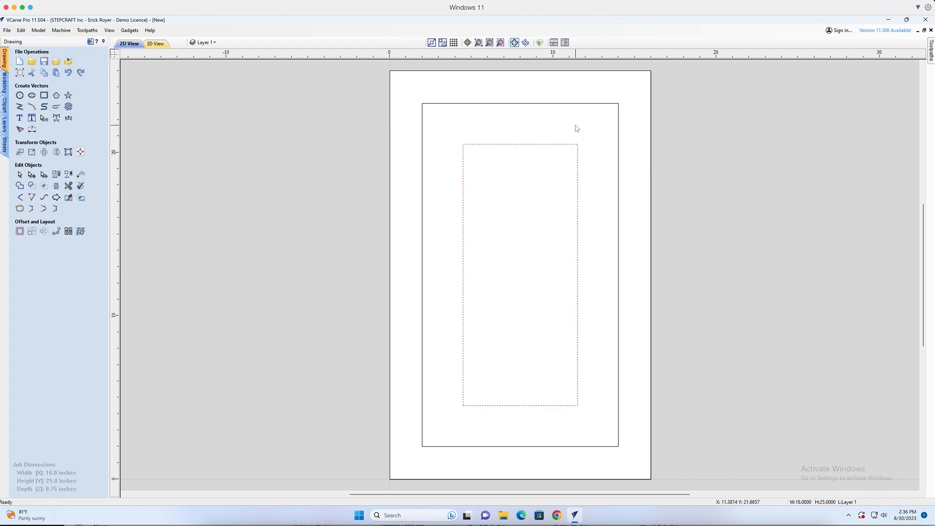
Draw a horizontal line about 3.8 inches long outside the door, to the right of its upper part
left_click(19, 107)
left_click(708, 129)
left_click(771, 128)
right_click(770, 128)
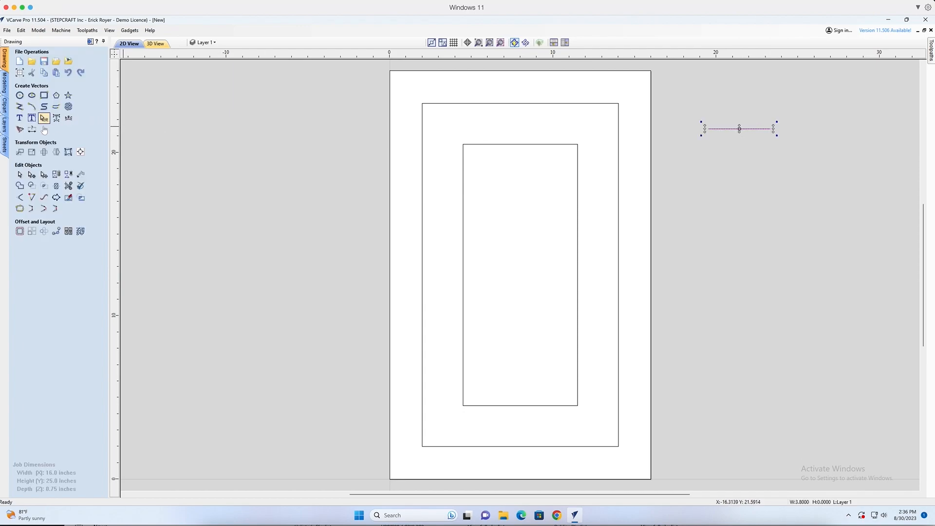
Place a copy of the horizontal line 0.5 inch below it using a relative Y move of -0.5
left_click(20, 152)
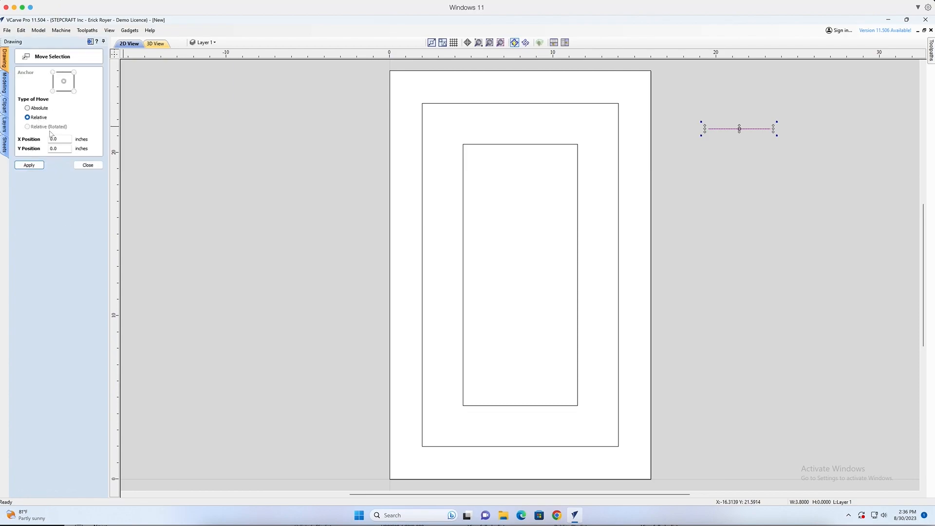
double_click(59, 148)
type("-.5")
key("Return")
scroll(775, 125, "up", 6)
scroll(733, 128, "down", 4)
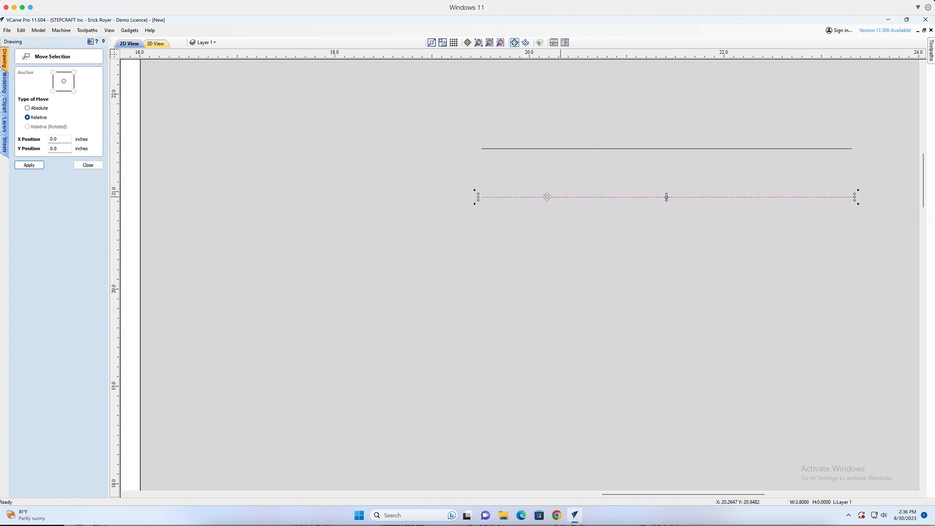
left_click(88, 165)
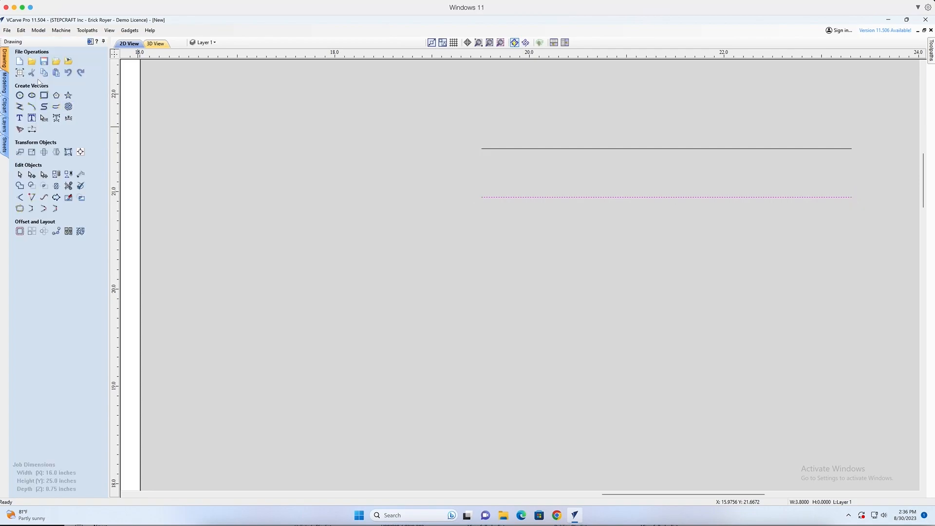
Draw a polyline from the upper line's left end at -35 degrees, adding a 0.75 inch and a 1 inch segment to cross the lower line
left_click(19, 106)
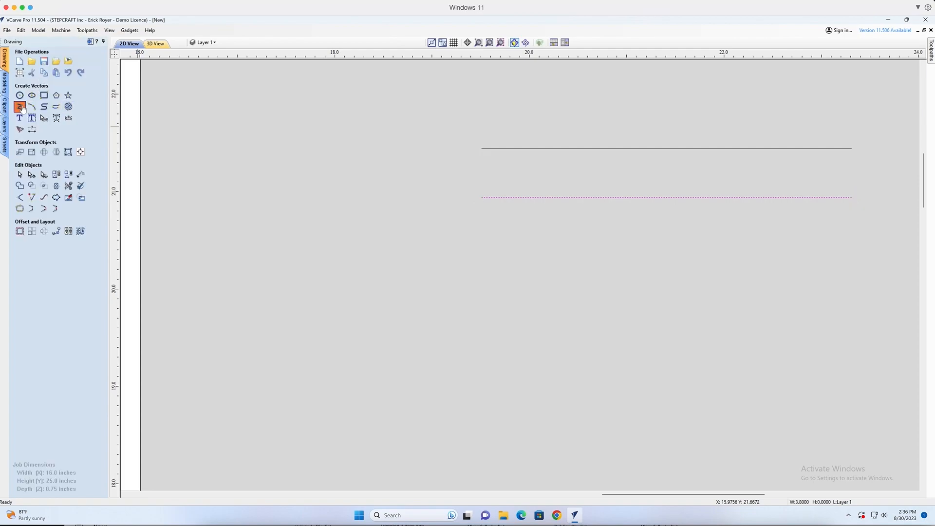
left_click(482, 149)
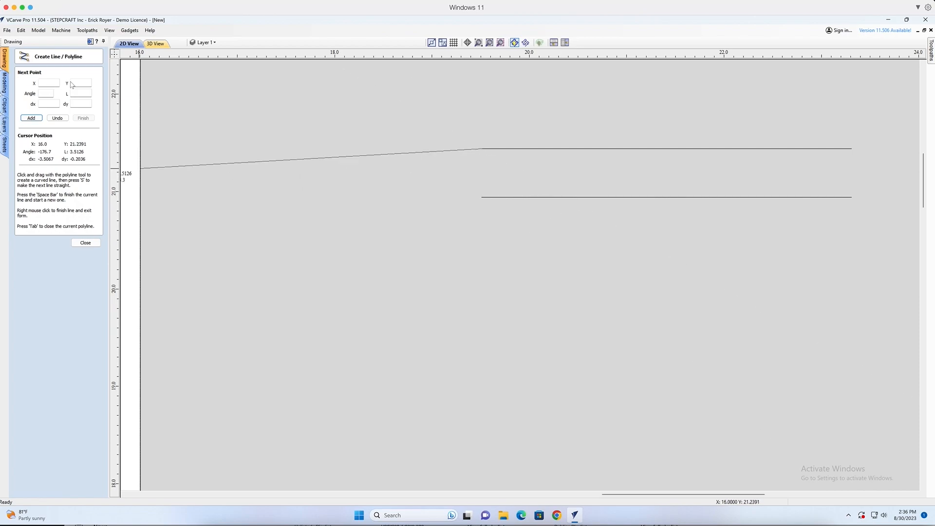
left_click(48, 92)
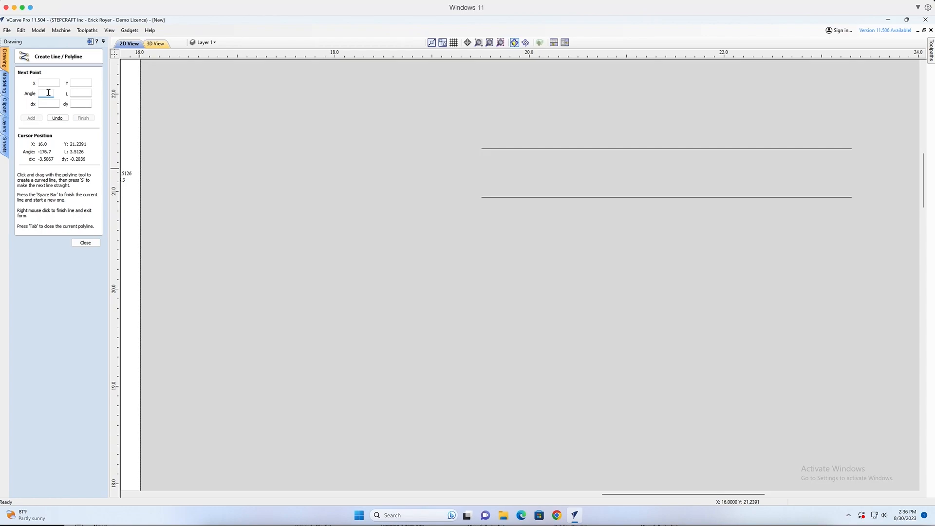
key("Tab")
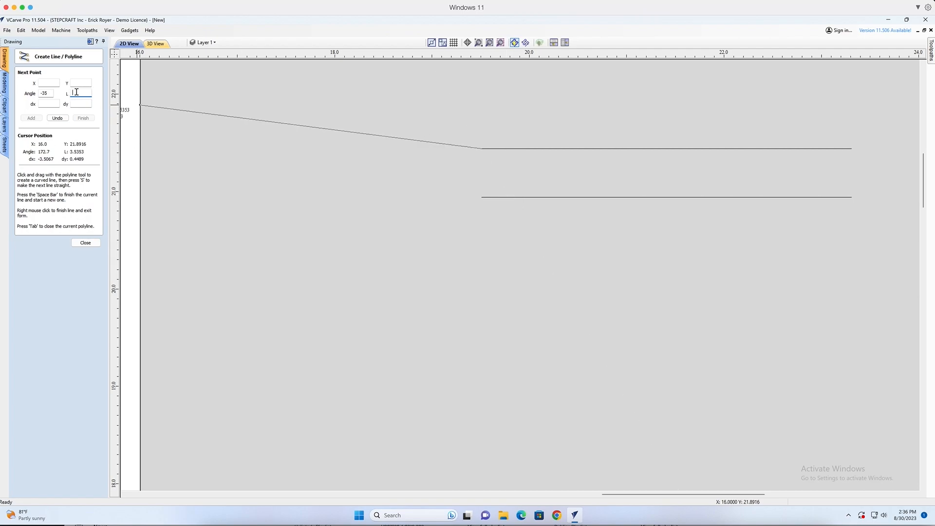
type(".75")
key("Return")
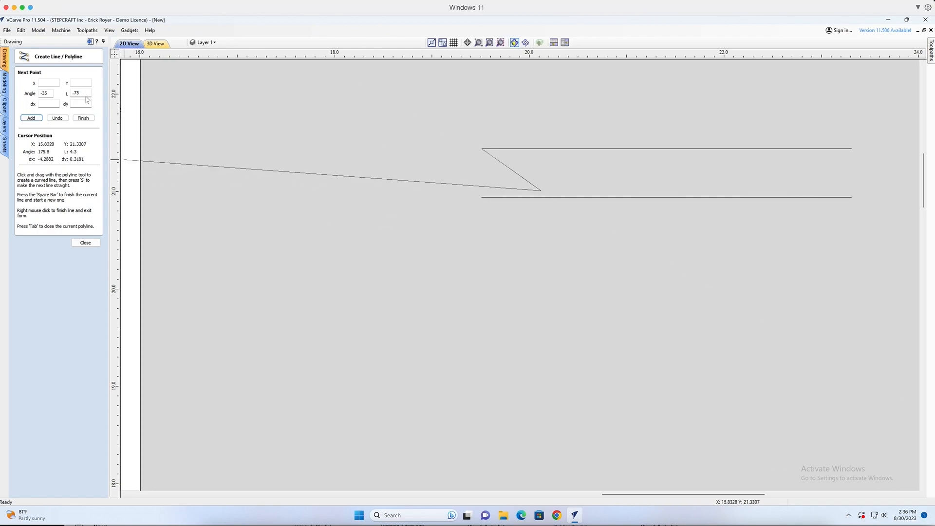
double_click(70, 93)
type("1")
key("Return")
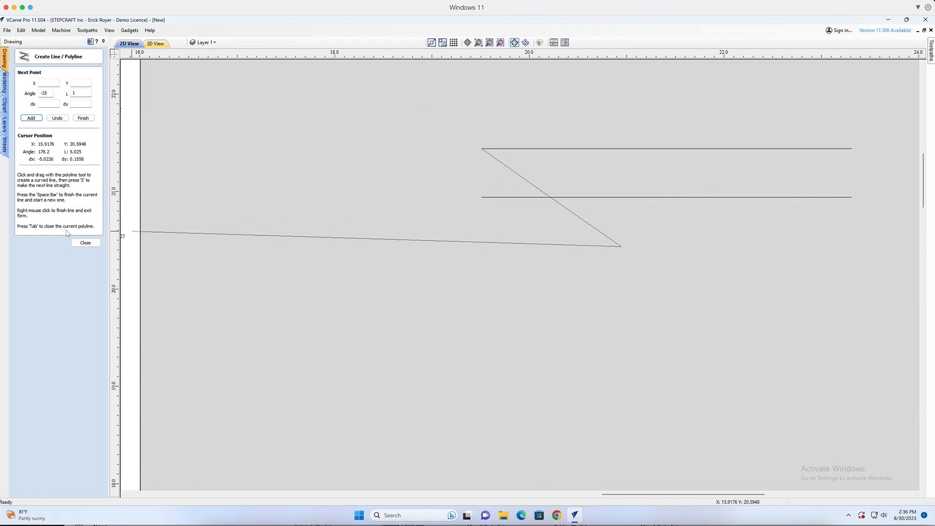
right_click(209, 232)
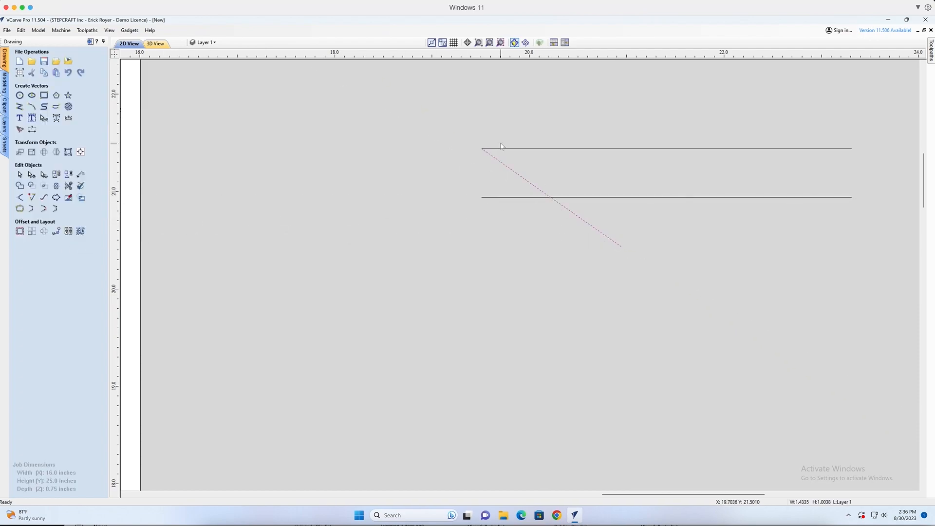
left_click(81, 175)
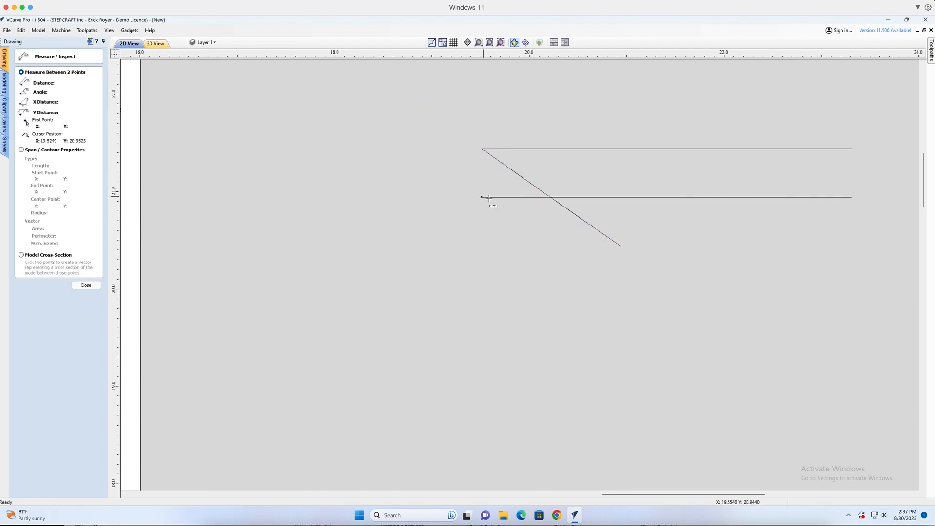
left_click(483, 197)
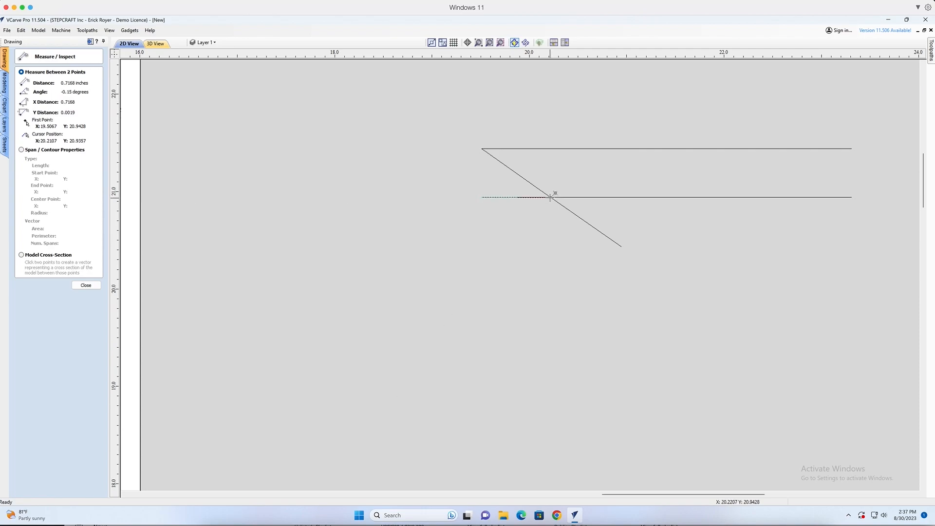
scroll(550, 198, "up", 5)
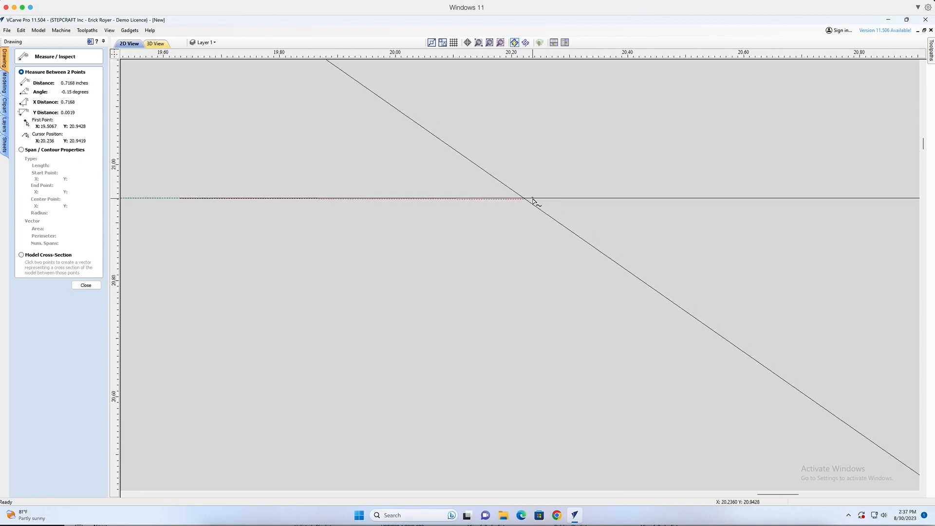
key("Escape")
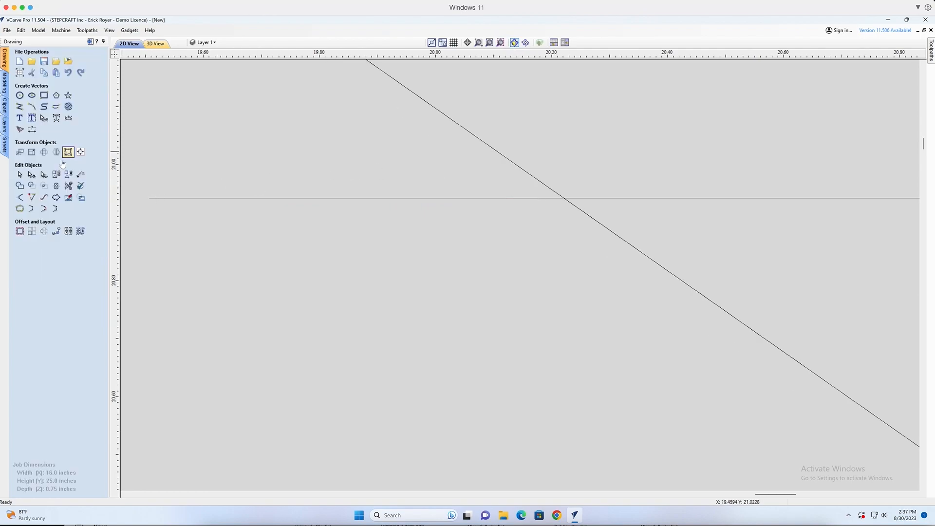
Measure the distance from the lower horizontal line's left end to its intersection with the angled line
left_click(81, 174)
left_click(150, 198)
left_click(564, 197)
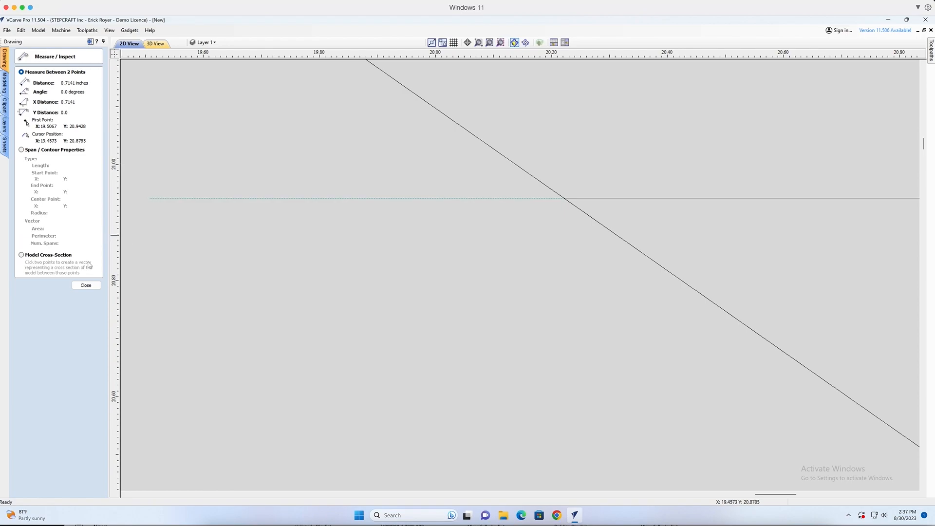
left_click(86, 285)
Offset the door's innermost rectangle outward by 0.7141 inch with sharp corners, keeping the original
key("F6")
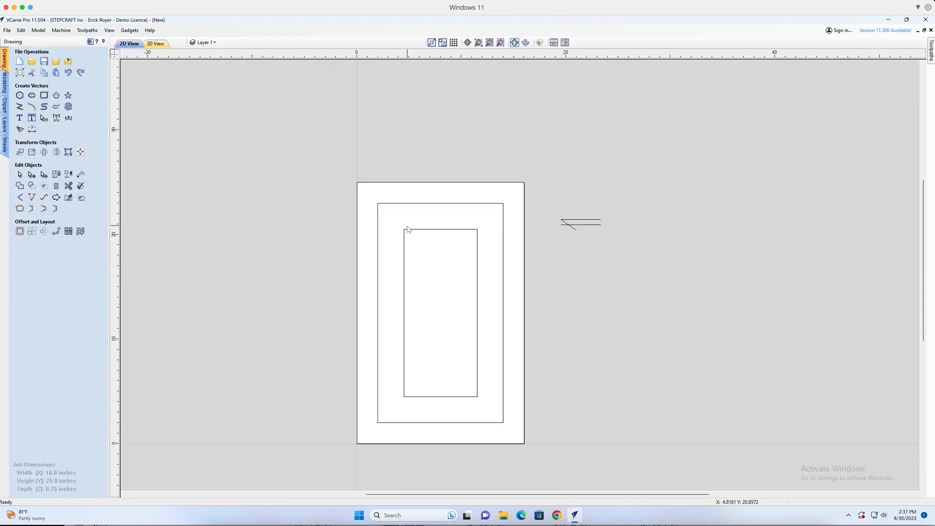
left_click(423, 230)
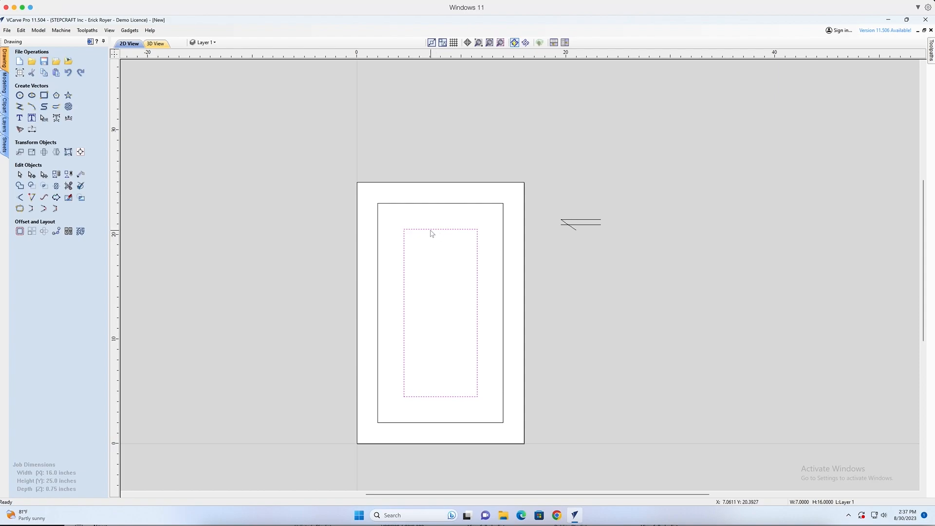
left_click(19, 231)
left_click(39, 75)
left_click_drag(57, 116, 30, 118)
type(".7141")
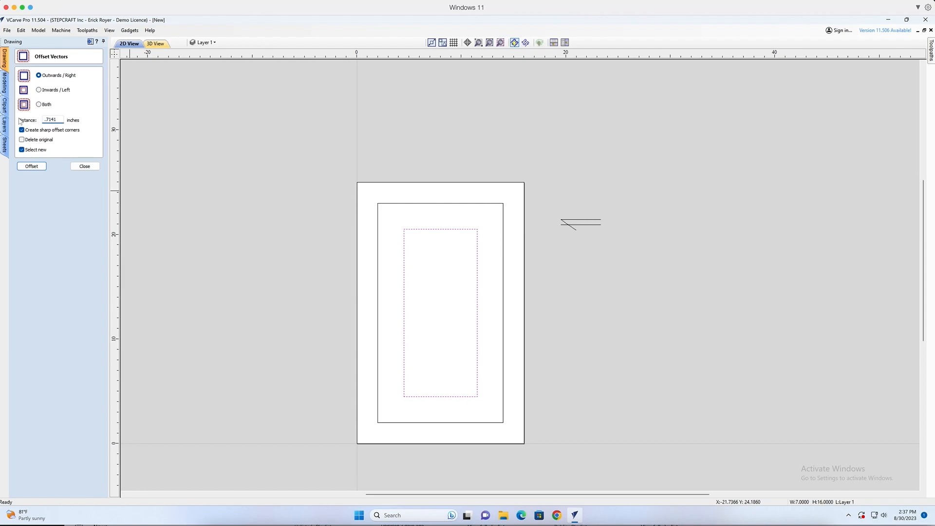
left_click(32, 166)
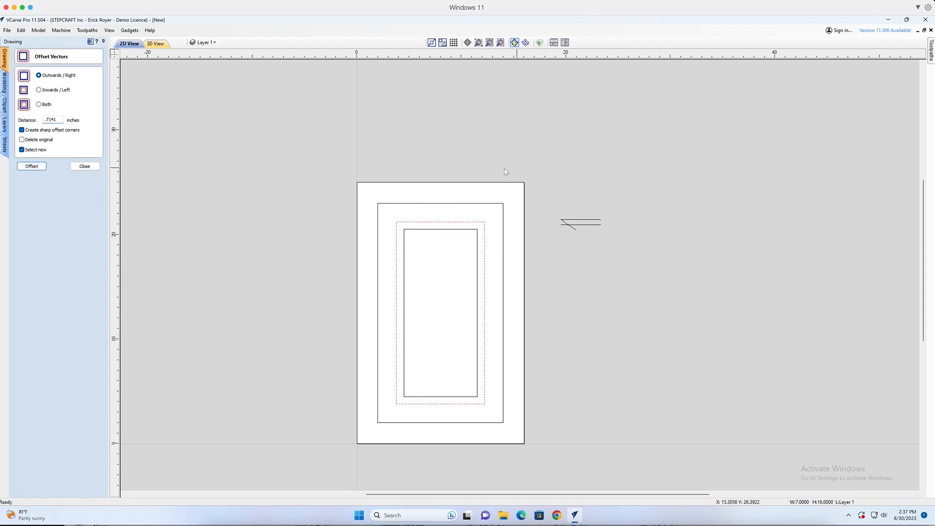
Offset the newly created rectangle outward by another 0.5 inch
left_click_drag(62, 120, 29, 120)
type(".5")
left_click(36, 168)
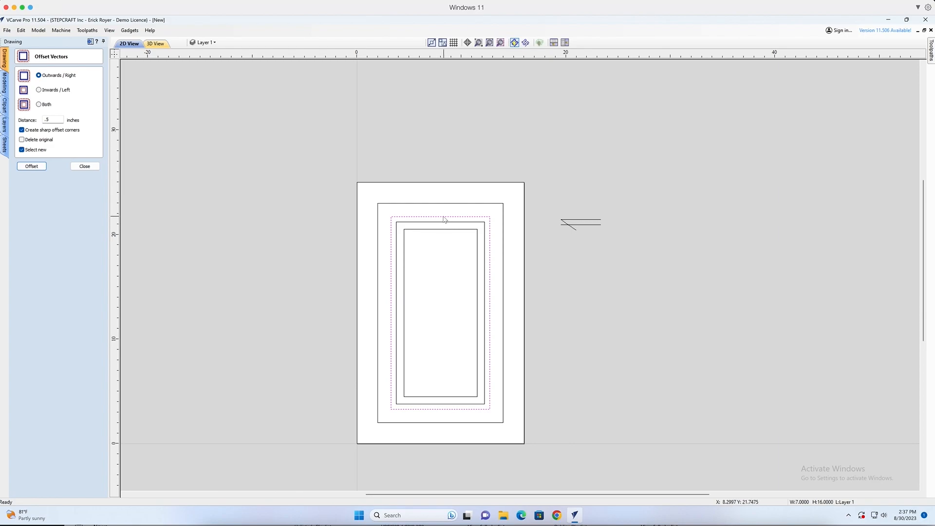
left_click(98, 167)
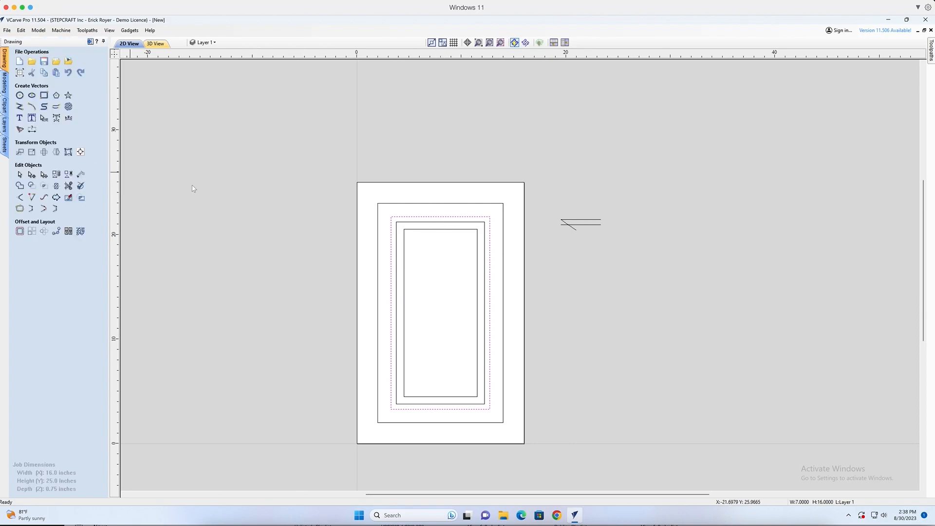
Copy the innermost rectangle to the clipboard and split the original into four separate side lines
left_click(419, 230)
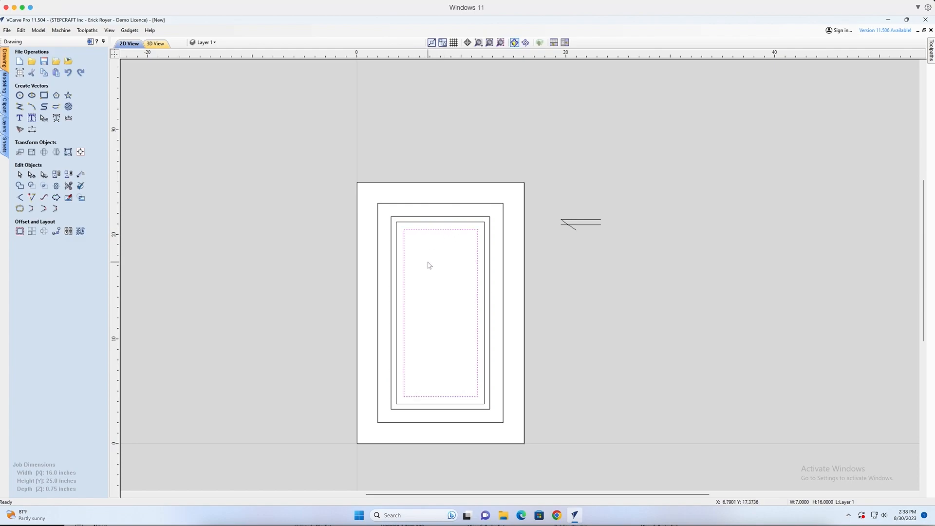
key("n")
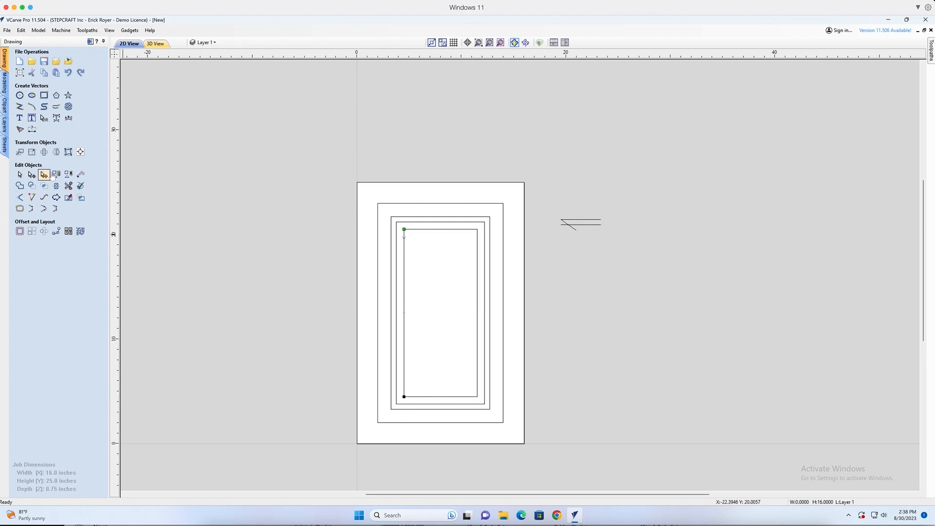
Set the width of the innermost rectangle's top and bottom lines to 8 inches, anchored at the center
left_click_drag(448, 227, 431, 400)
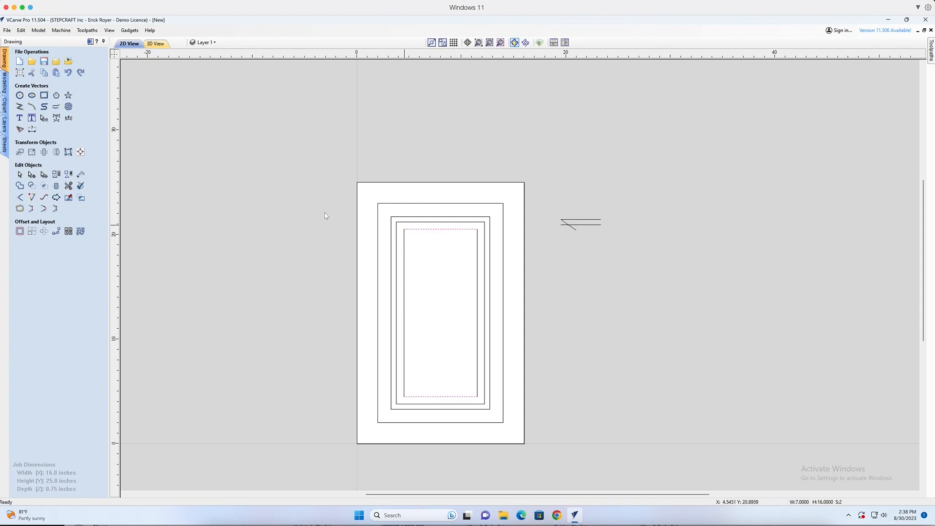
left_click(32, 153)
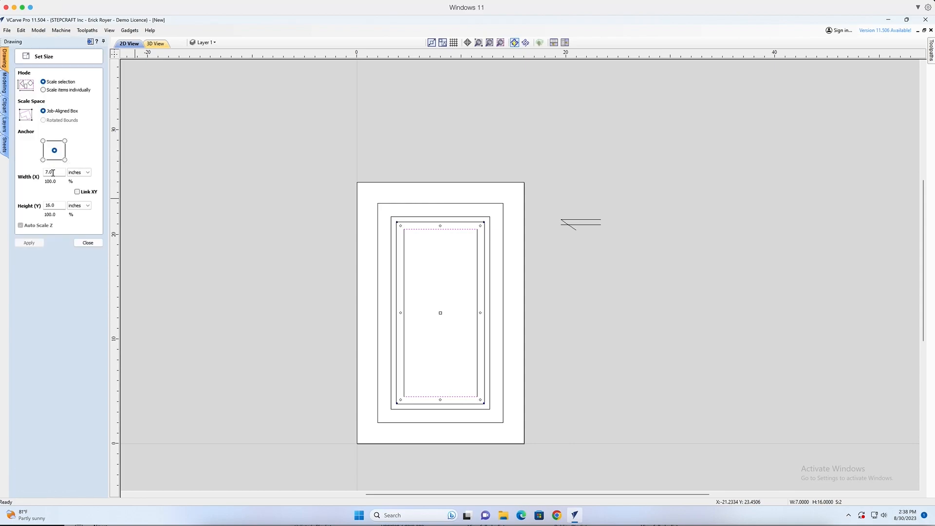
left_click_drag(53, 173, 20, 170)
type("8")
left_click(30, 243)
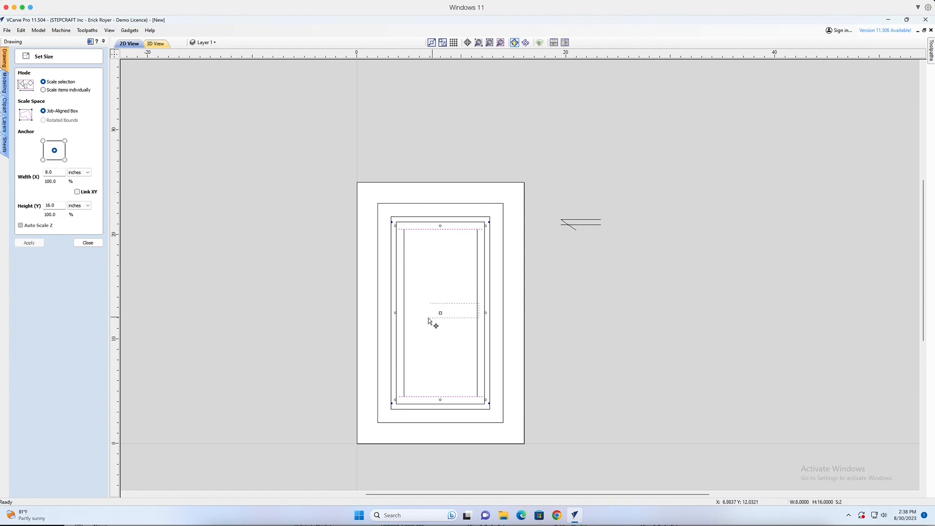
Set the height of the innermost rectangle's two vertical side lines to 17 inches, anchored at the center
key("ctrl+z")
left_click_drag(65, 205, 20, 205)
type("17")
left_click(29, 243)
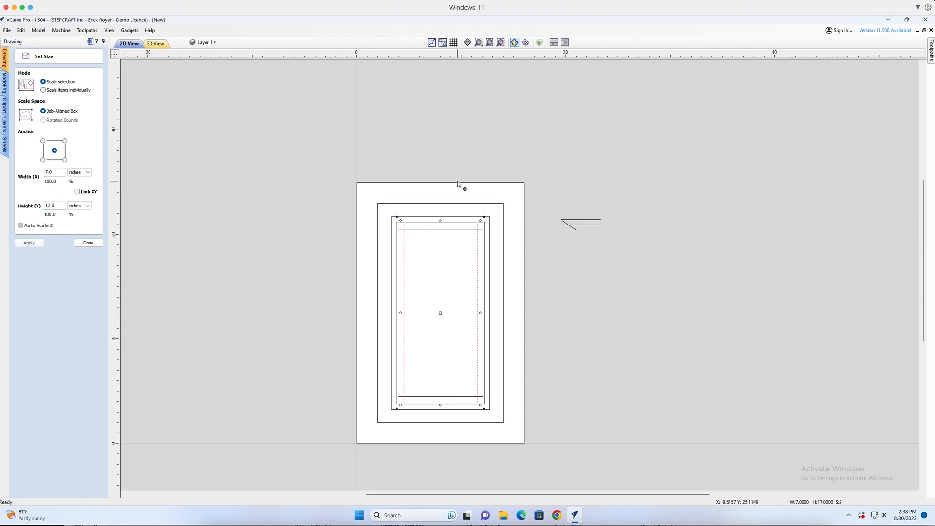
left_click(91, 242)
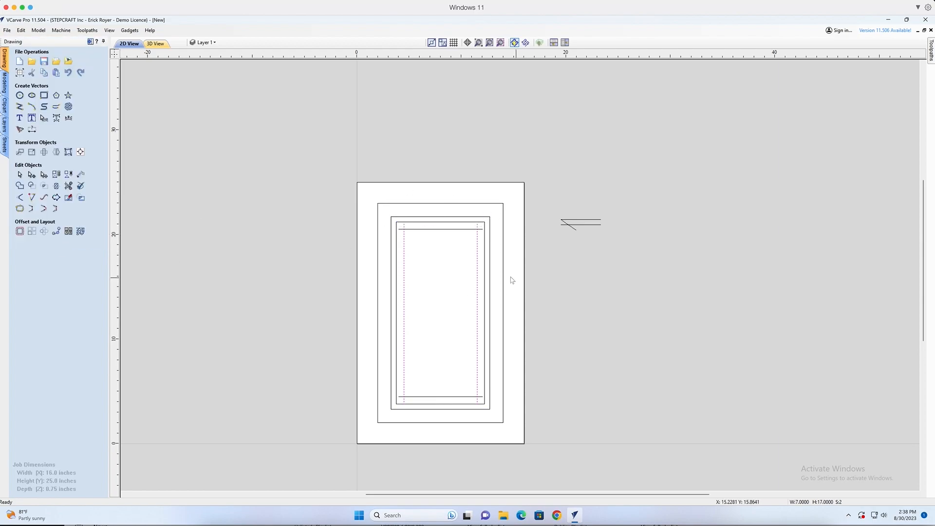
left_click(457, 189)
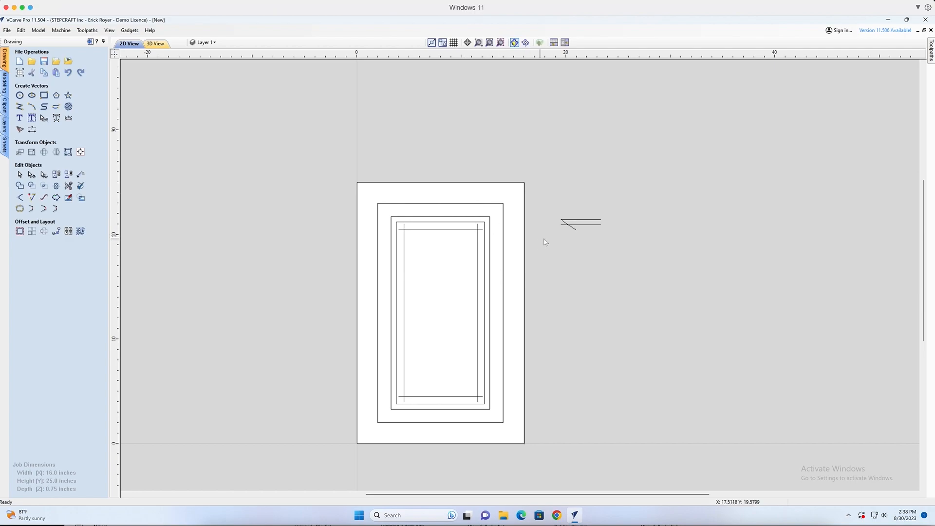
Paste the copied innermost rectangle back in its original place over the extended lines
key("ctrl+v")
left_click(429, 259)
left_click(416, 229)
Calculate a V-Carve toolpath with a 0.5 inch flat depth between the 2-inch-inset rectangle and the rectangle offset by 0.7141 inch
mouse_move(931, 53)
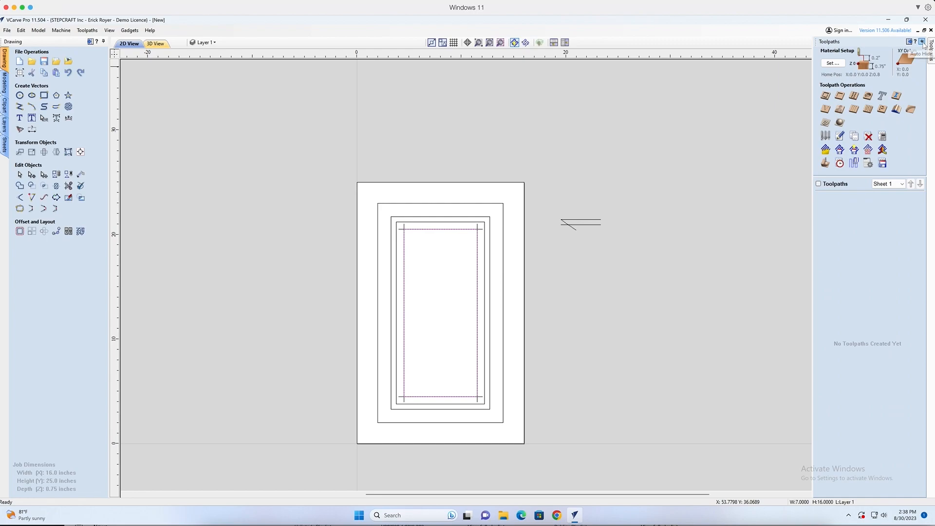
left_click(922, 42)
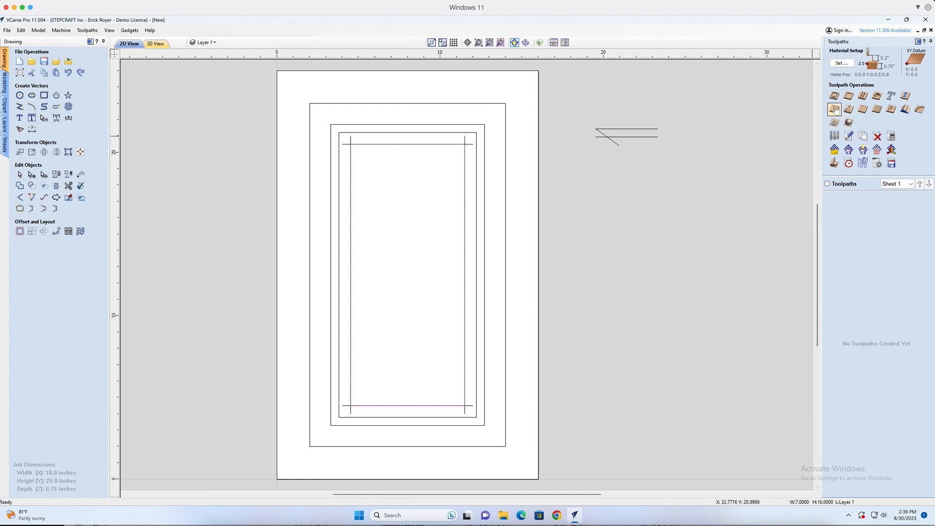
left_click(729, 167)
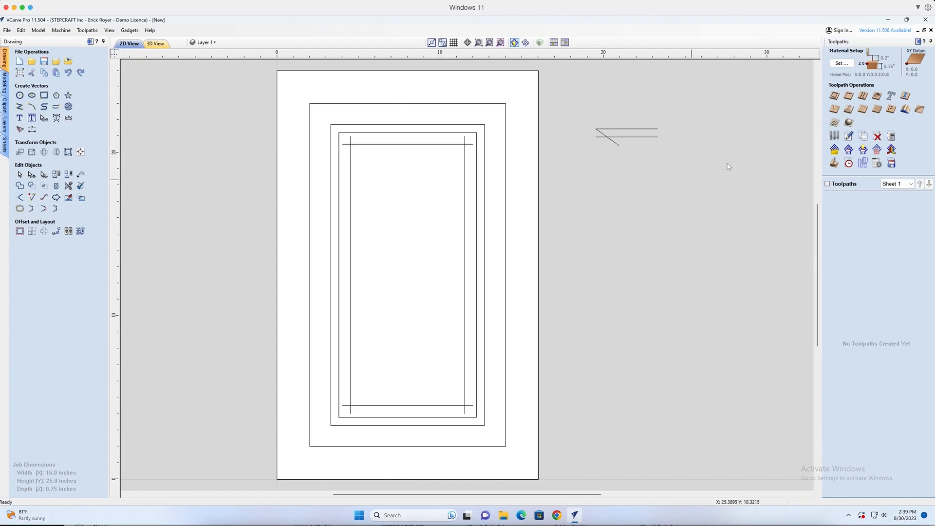
left_click(835, 109)
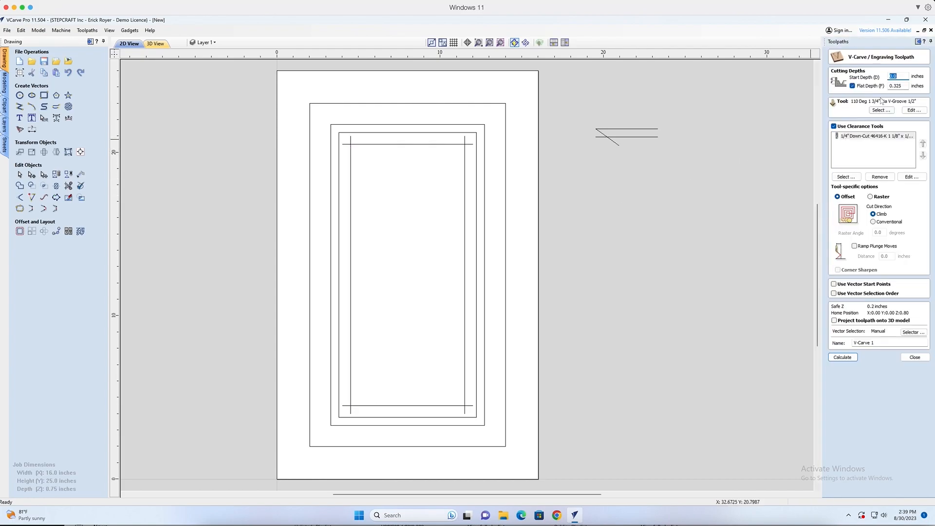
left_click_drag(904, 87, 884, 86)
type(".5")
left_click(507, 228)
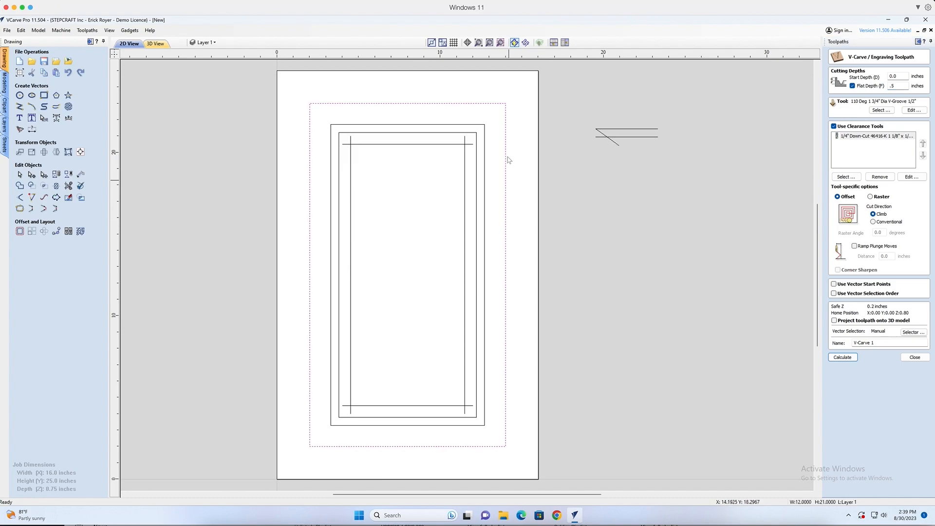
left_click(477, 222, "shift")
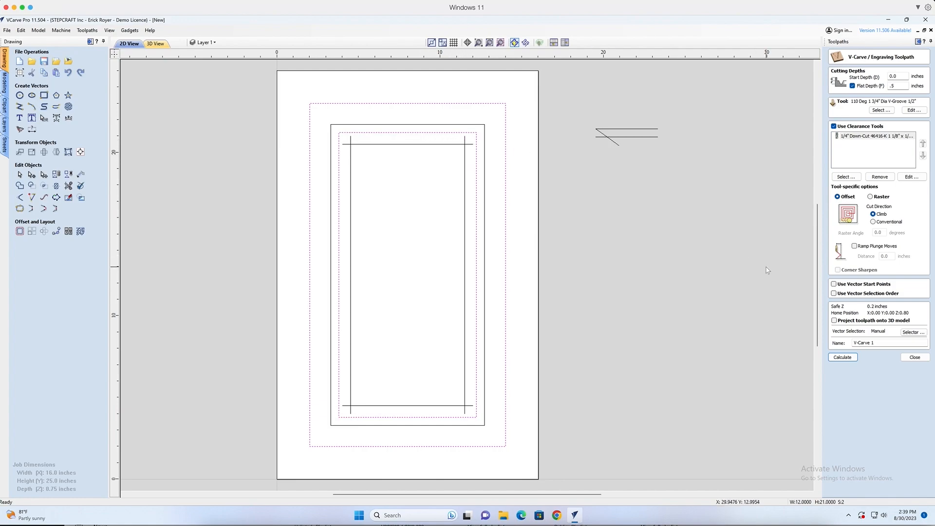
left_click(843, 358)
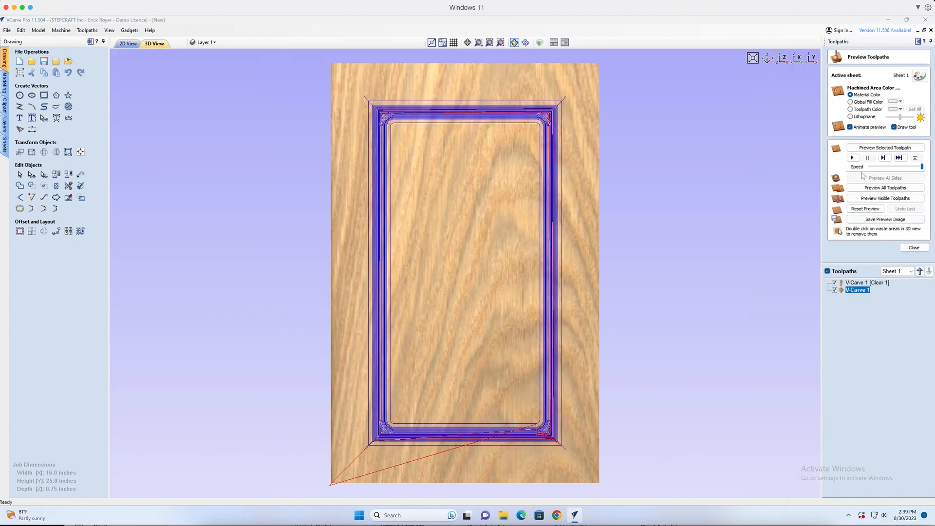
Preview all toolpaths in 3D and examine the carved door's corners from several angles
left_click(870, 187)
left_click_drag(557, 170, 592, 396)
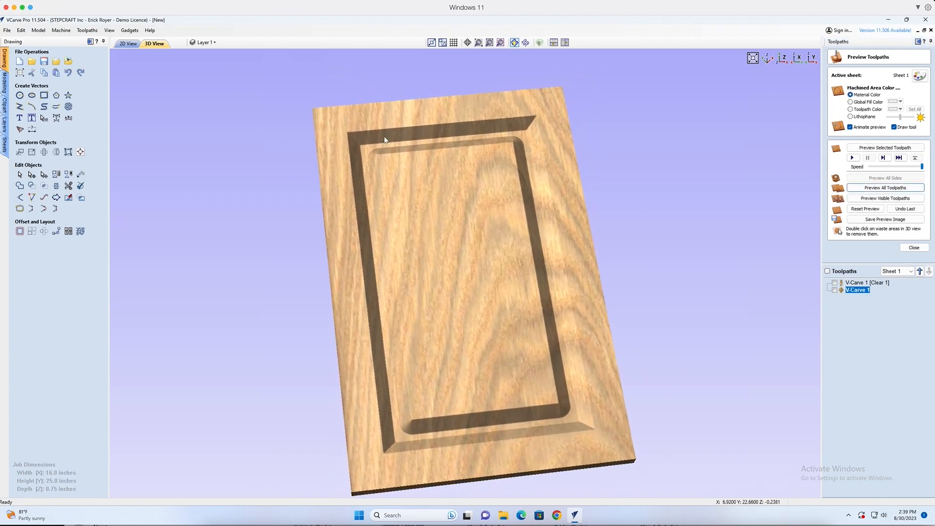
left_click_drag(537, 369, 522, 411)
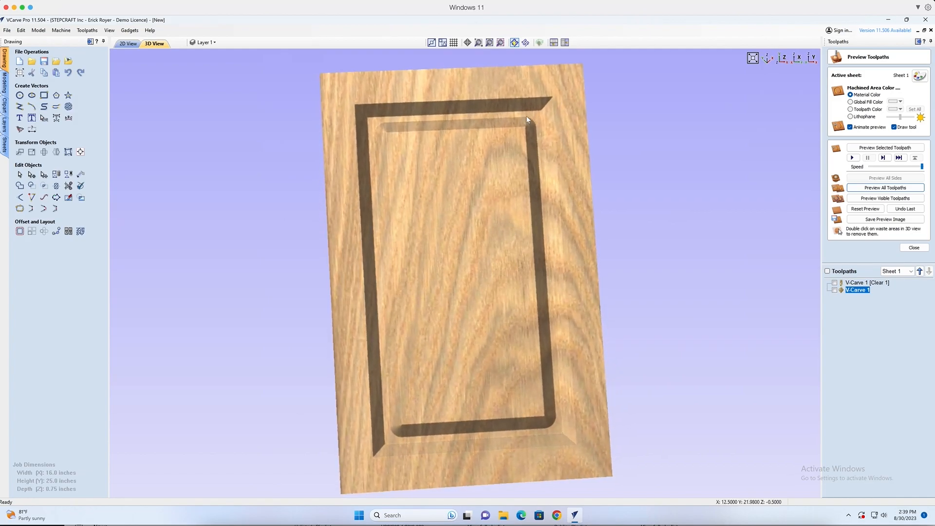
left_click_drag(498, 129, 520, 111)
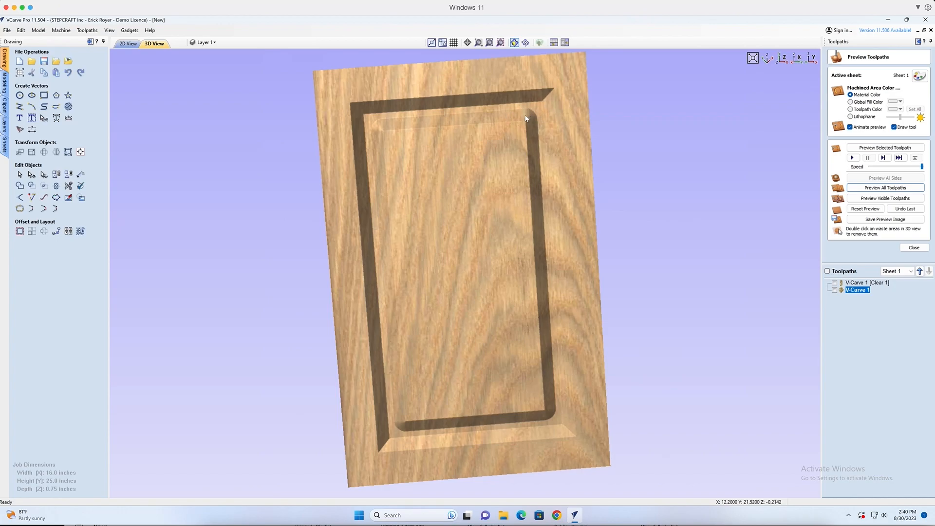
left_click(127, 44)
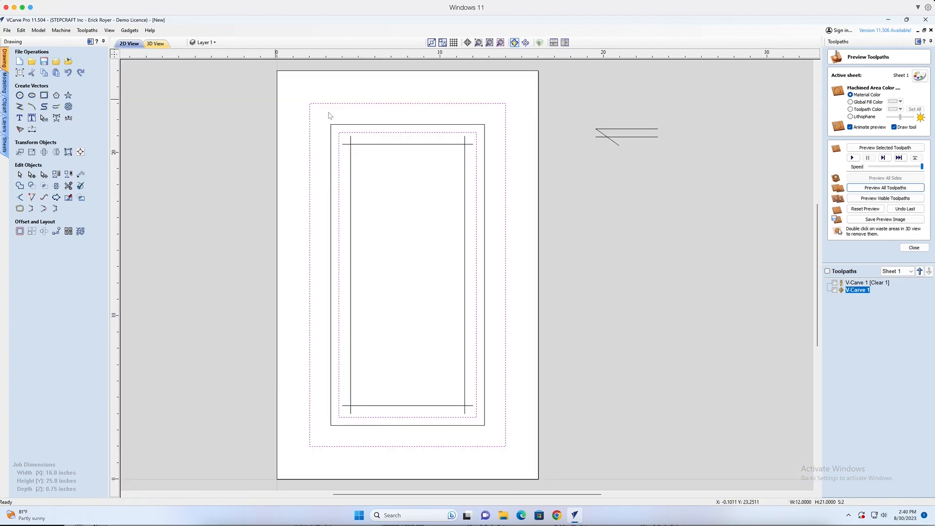
left_click(914, 248)
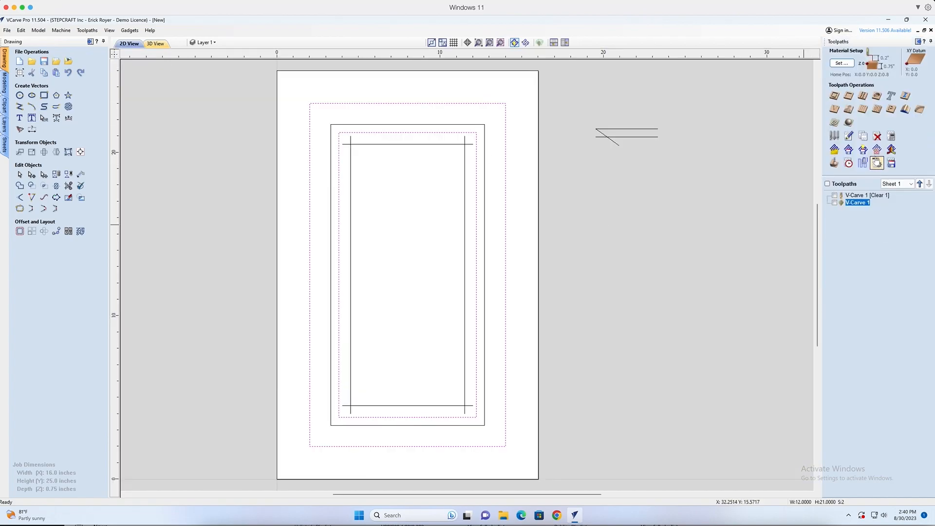
Calculate a 0.5 inch deep profile toolpath along the four extended lines, machining on the Outside / Right
left_click(835, 96)
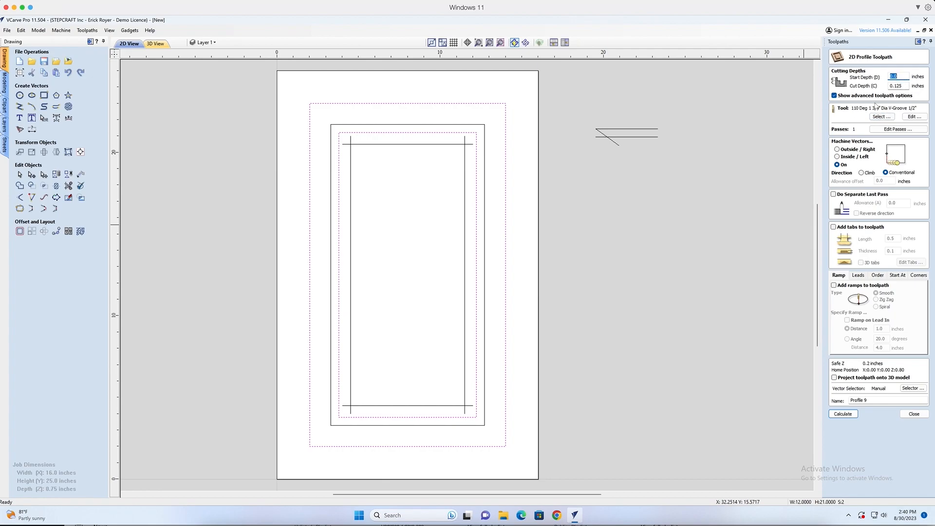
left_click(899, 86)
type(".5")
left_click(840, 150)
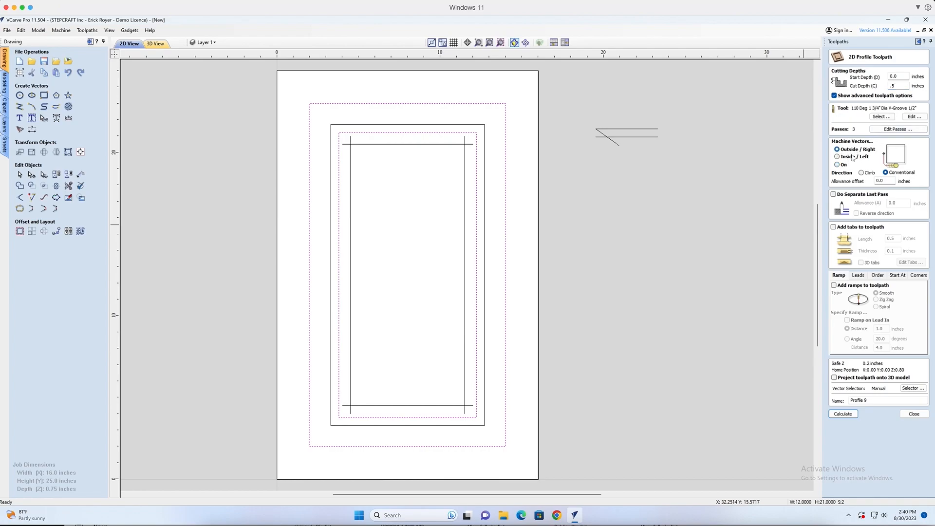
left_click(469, 145)
left_click(465, 139, "shift")
left_click(350, 139, "shift")
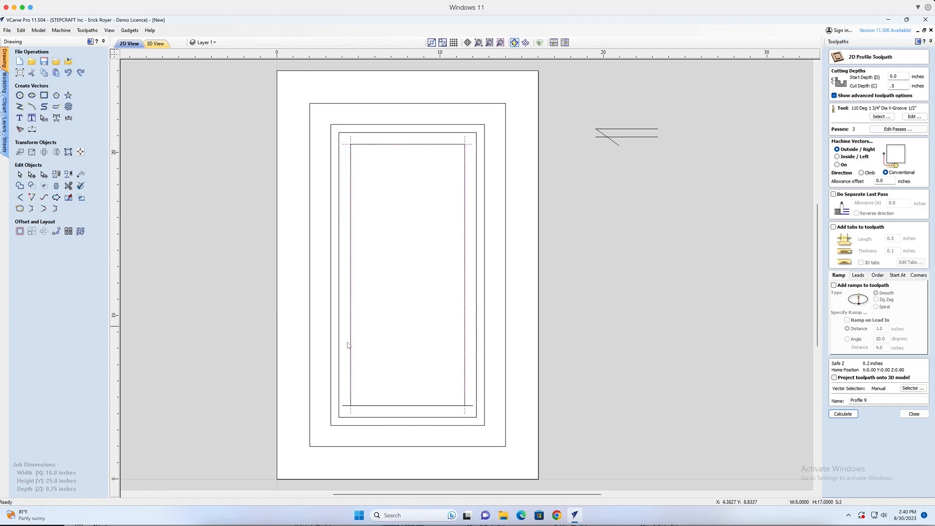
left_click(344, 405, "shift")
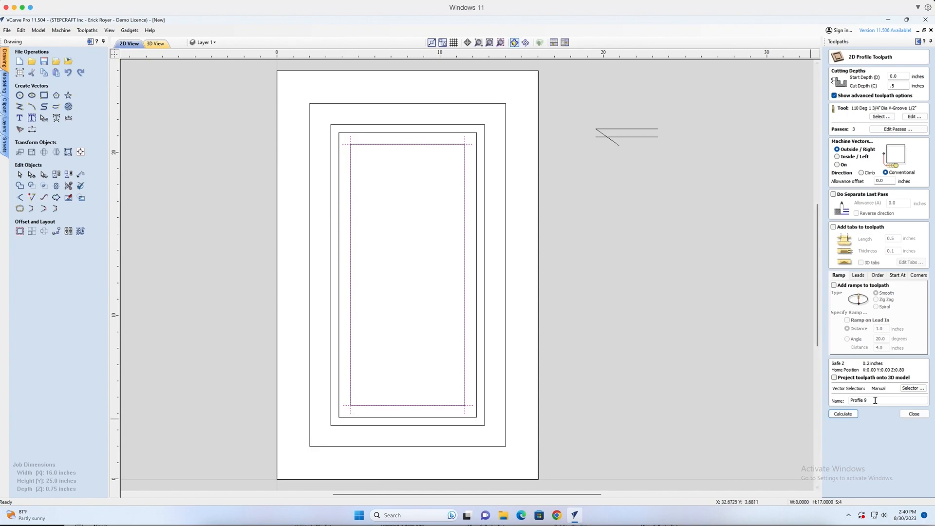
left_click(851, 414)
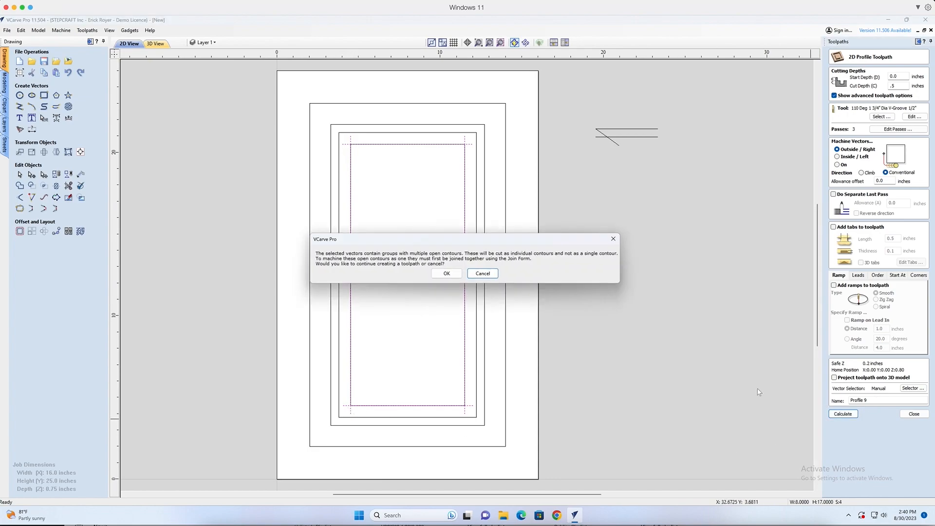
left_click(449, 275)
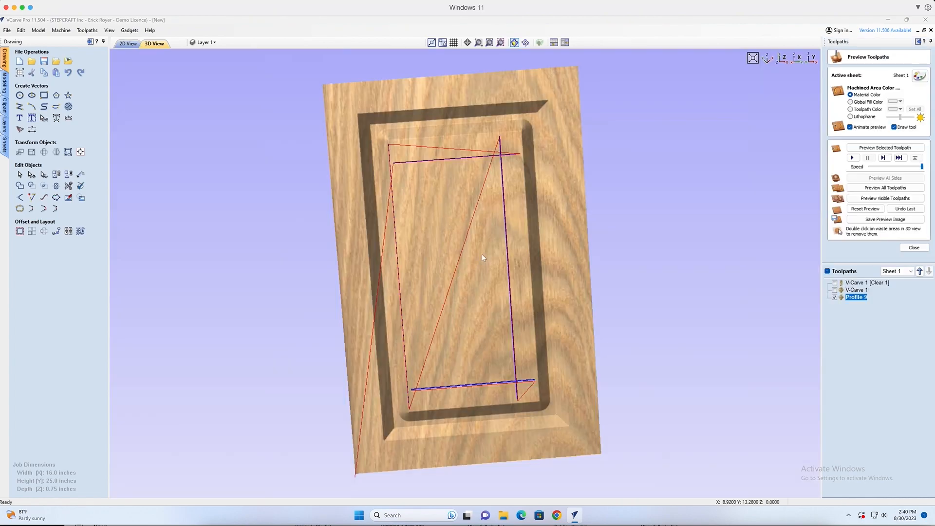
Reverse the cutting direction of the top and right extended lines and recalculate the profile toolpath
mouse_move(516, 265)
left_mouse_down()
mouse_move(499, 276)
mouse_move(506, 260)
left_mouse_up()
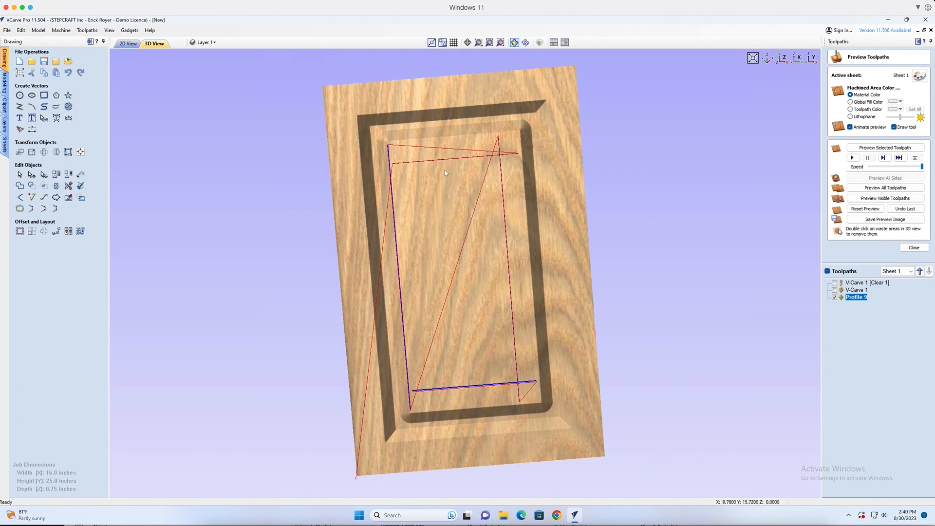
left_click(129, 43)
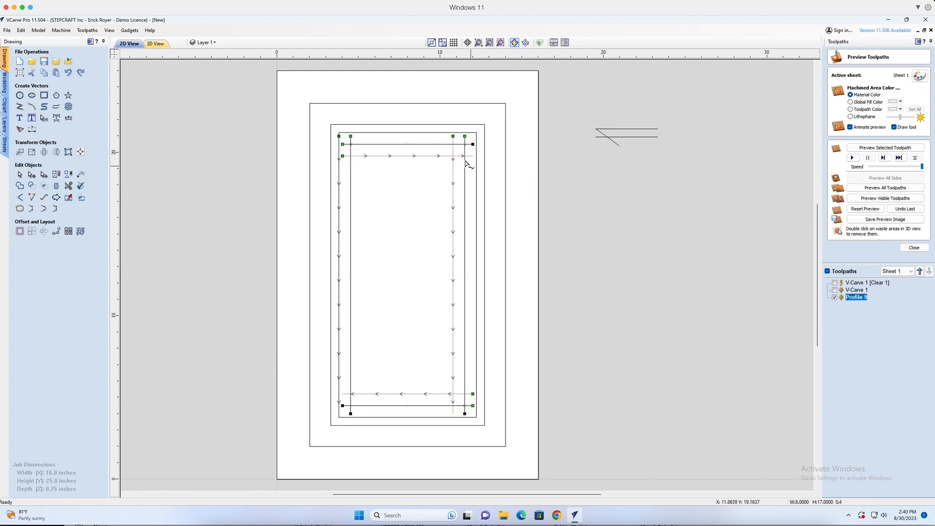
left_click(345, 144)
double_click(860, 298)
left_click(855, 412)
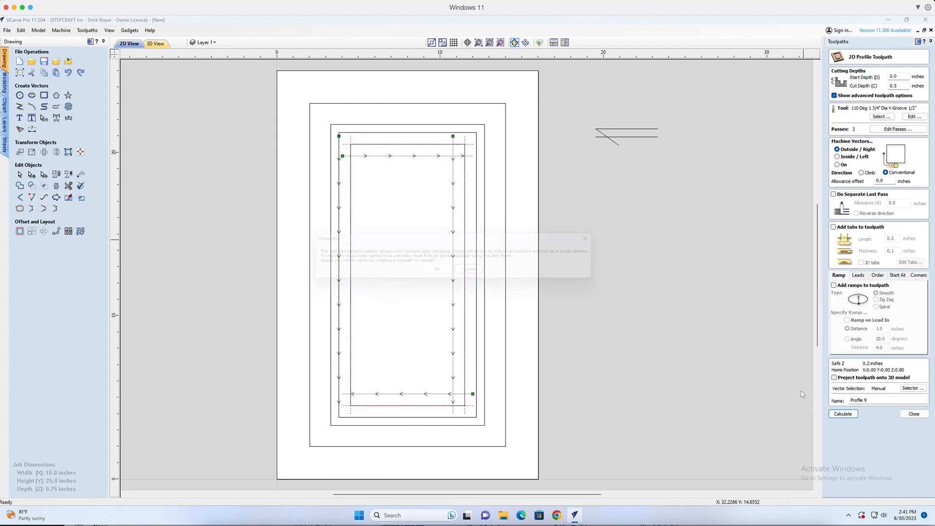
left_click(445, 271)
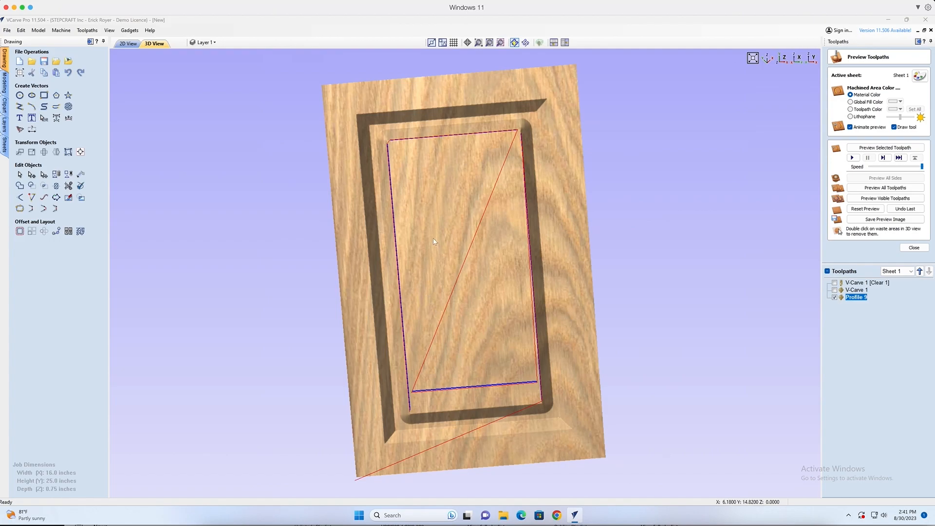
Reverse the cutting direction of the bottom extended line and recalculate the profile toolpath
double_click(858, 297)
left_click(128, 44)
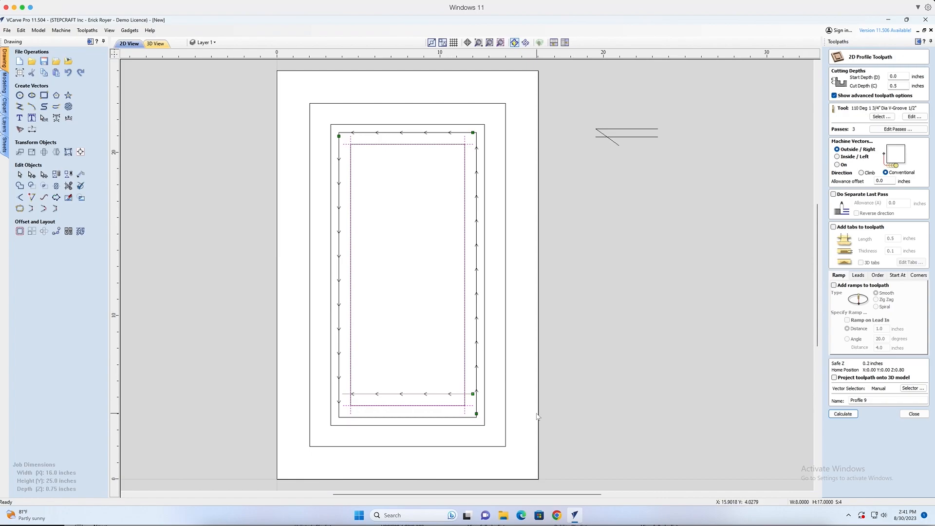
key("n")
left_click(844, 414)
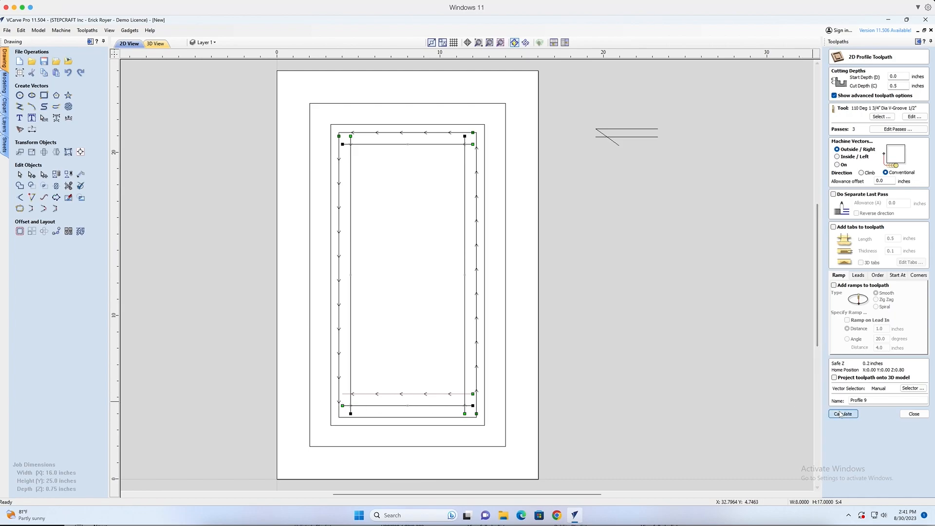
left_click(447, 275)
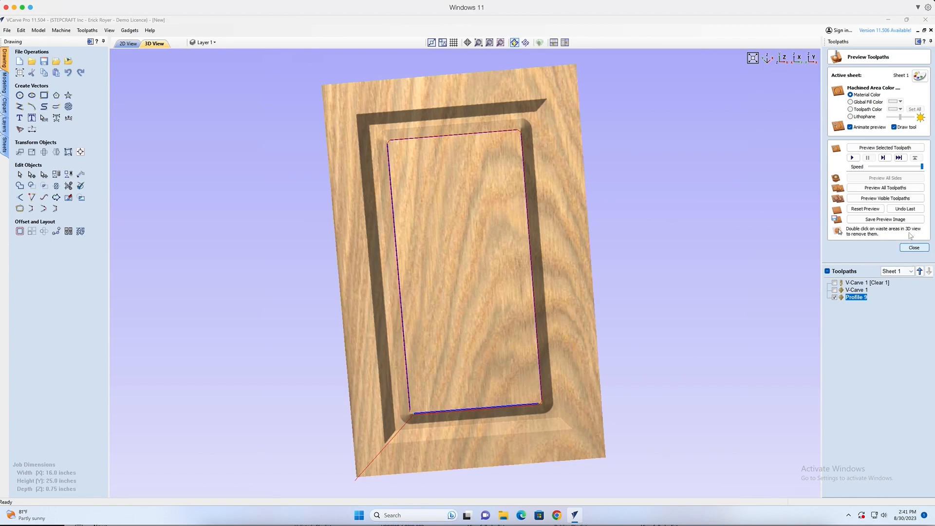
Preview the profile toolpath in 3D and examine the corners around the raised panel
left_click(886, 148)
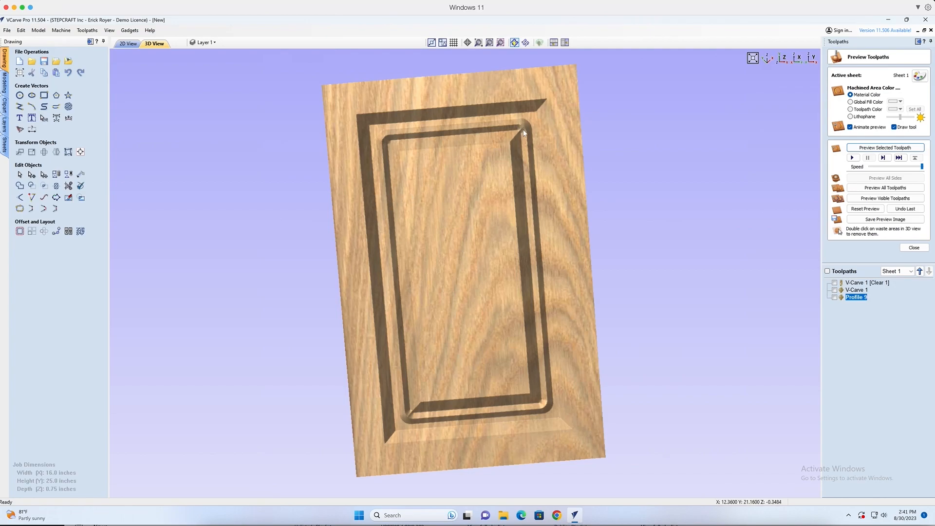
left_click_drag(525, 146, 545, 287)
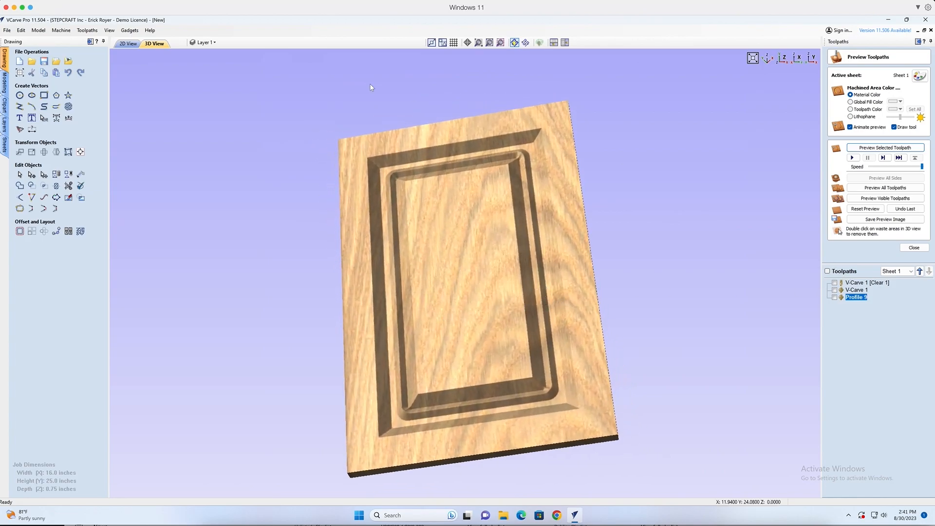
left_click(130, 44)
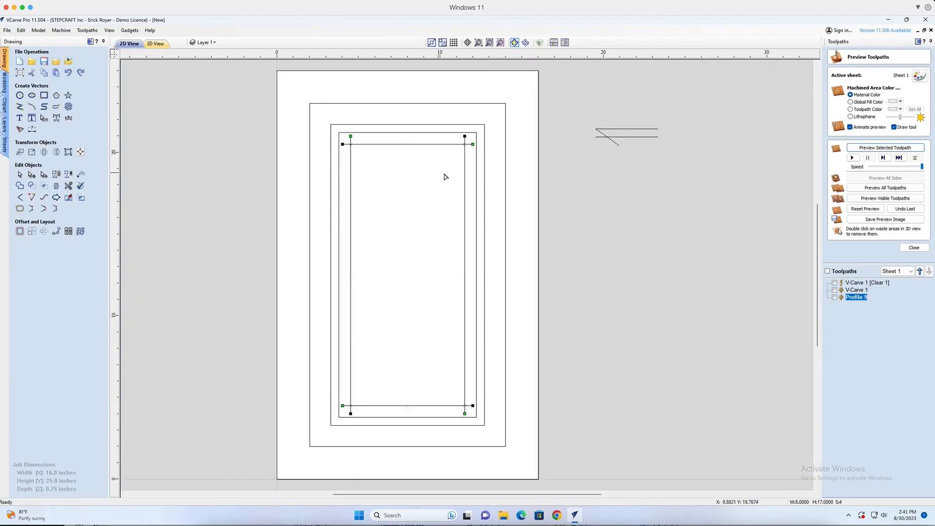
Calculate a 0.5 inch deep pocket toolpath between the two closely spaced rectangles just outside the extended lines
left_click(477, 189)
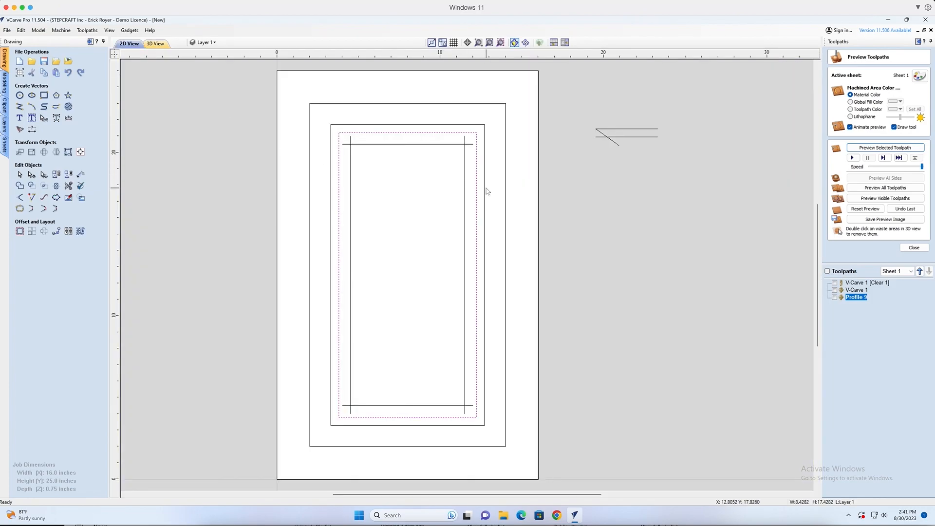
left_click(485, 193, "shift")
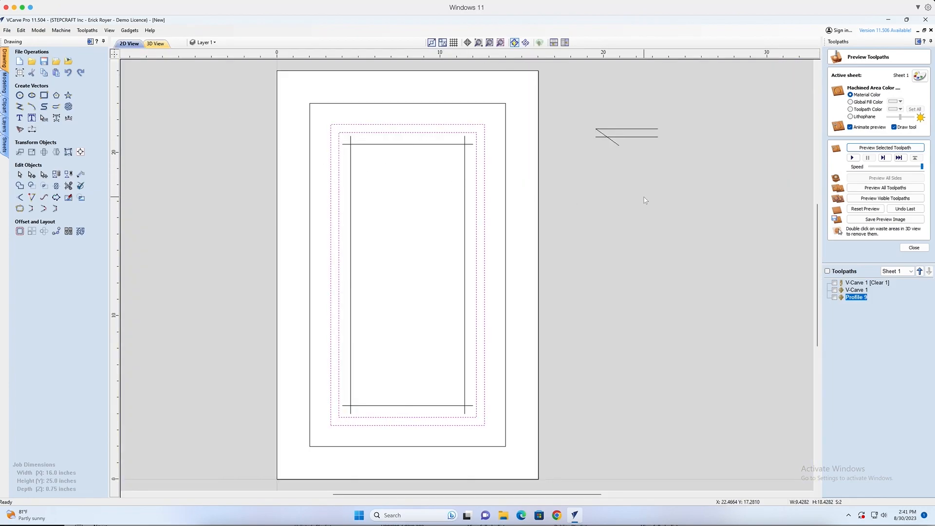
left_click(914, 248)
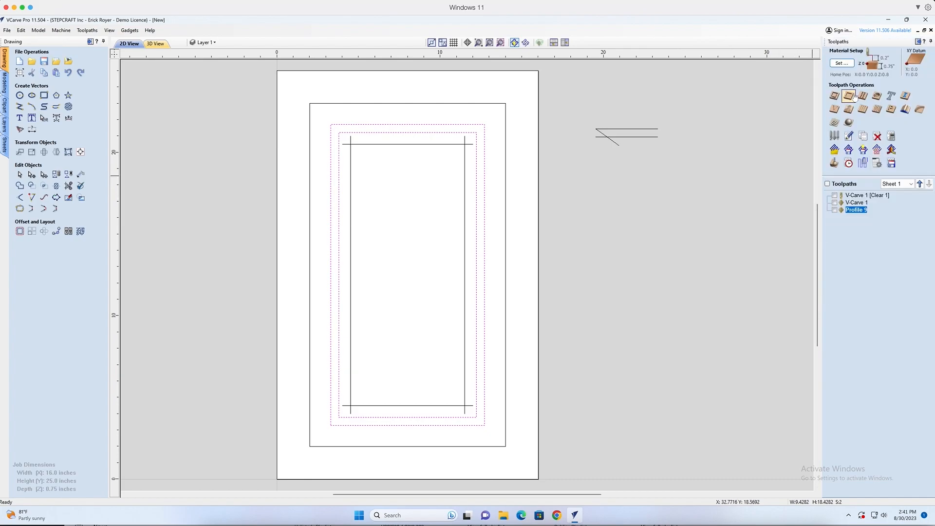
left_click(849, 96)
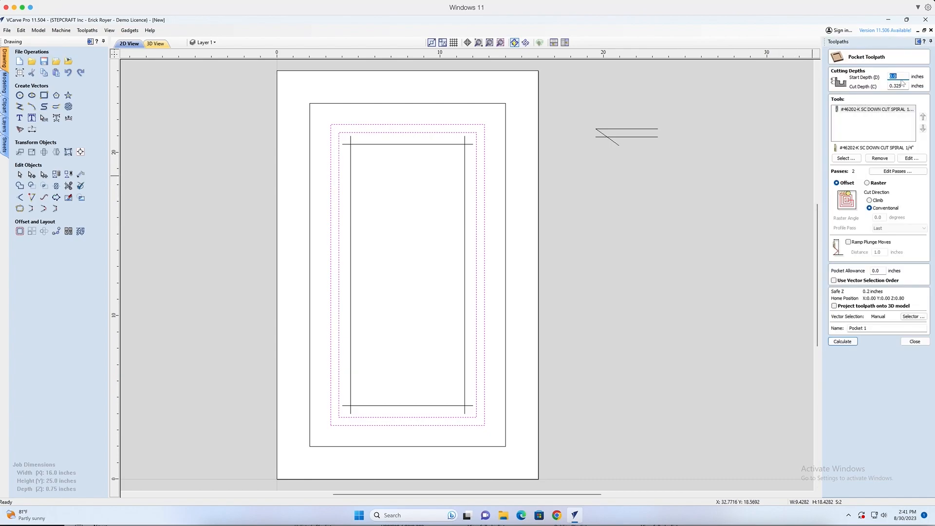
left_click(887, 87)
type(".5")
left_click(843, 342)
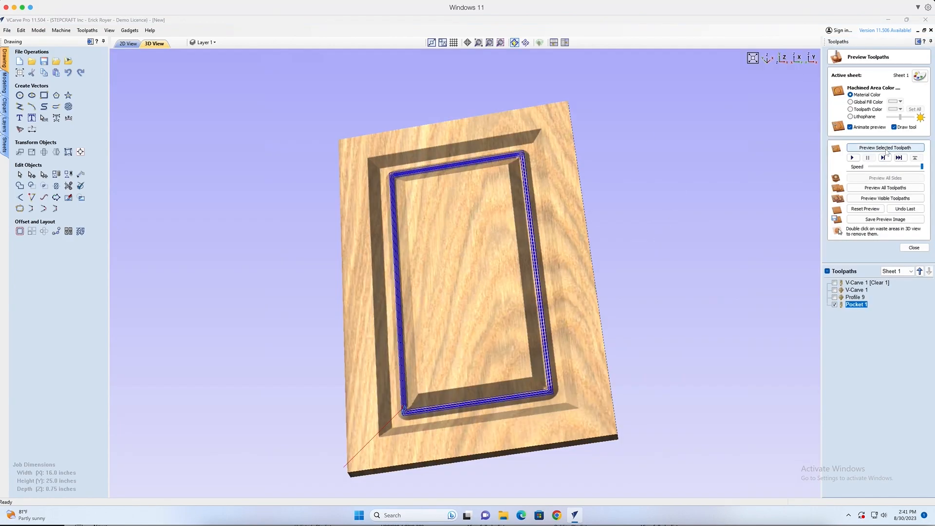
Preview the pocket toolpath in 3D and examine the material left around the panel and at its corners
left_click(887, 148)
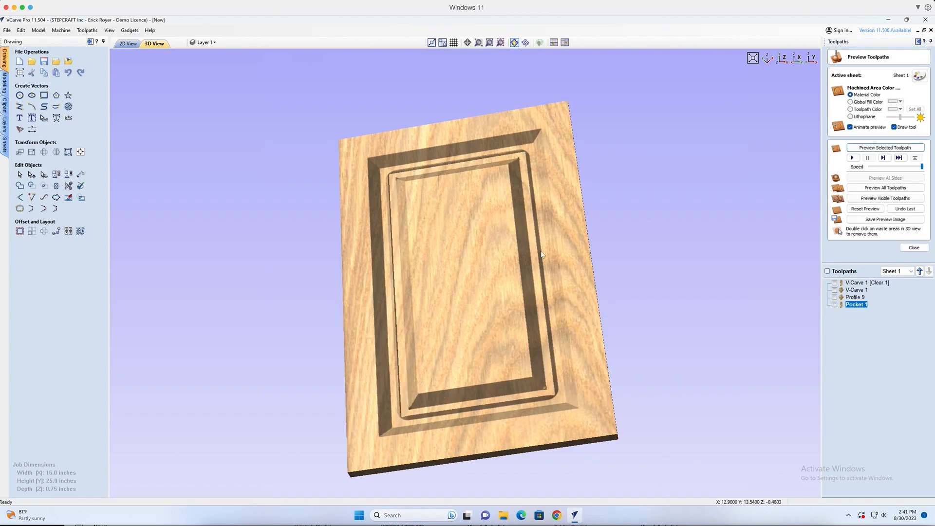
left_click_drag(584, 208, 579, 197)
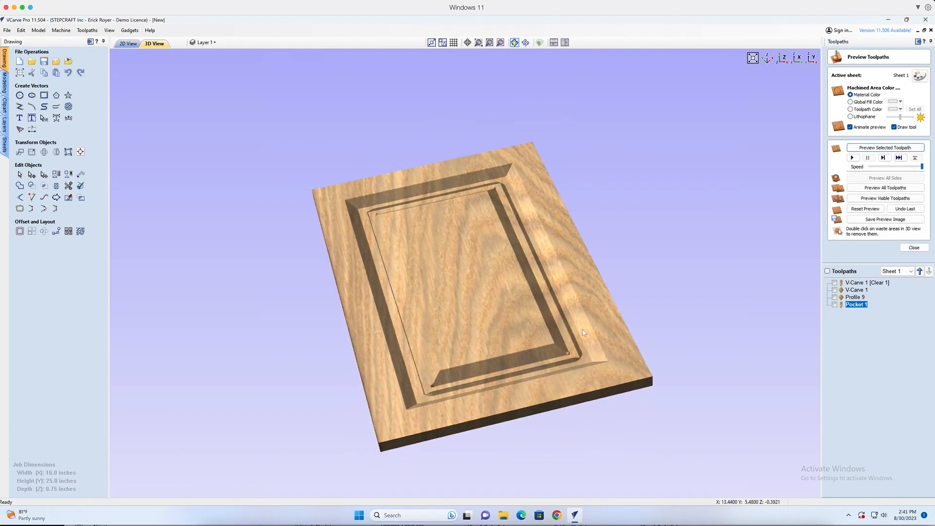
left_click_drag(598, 352, 548, 360)
scroll(558, 347, "up", 3)
scroll(558, 347, "down", 1)
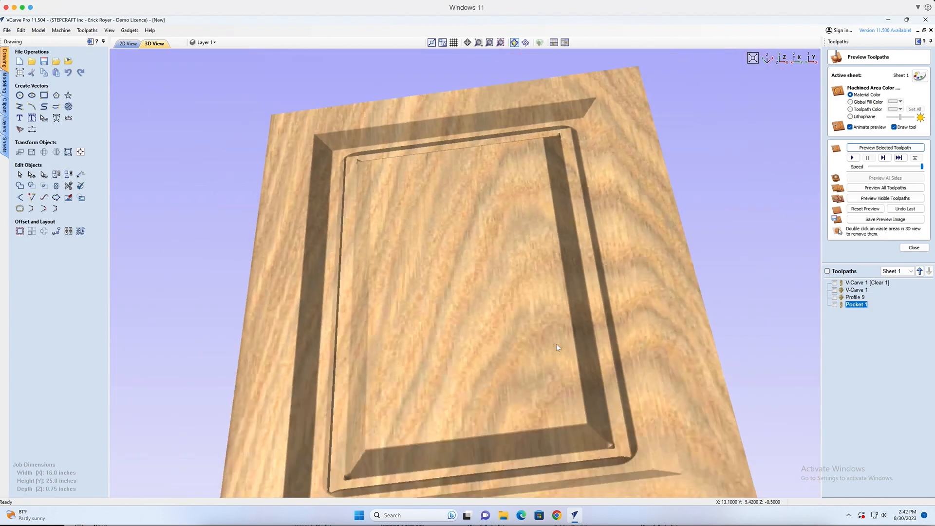
left_click_drag(591, 368, 619, 380)
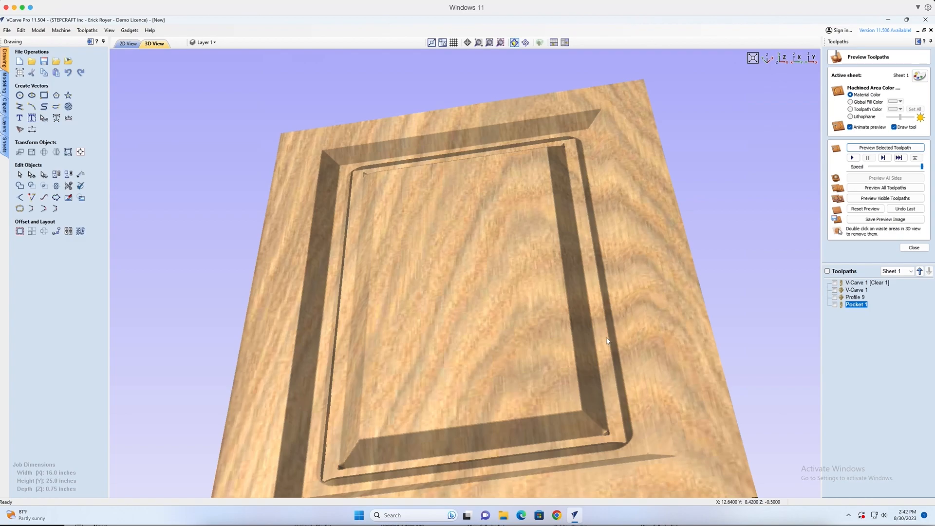
Reopen the pocket toolpath for editing and delete the outer of its two boundary rectangles
double_click(857, 305)
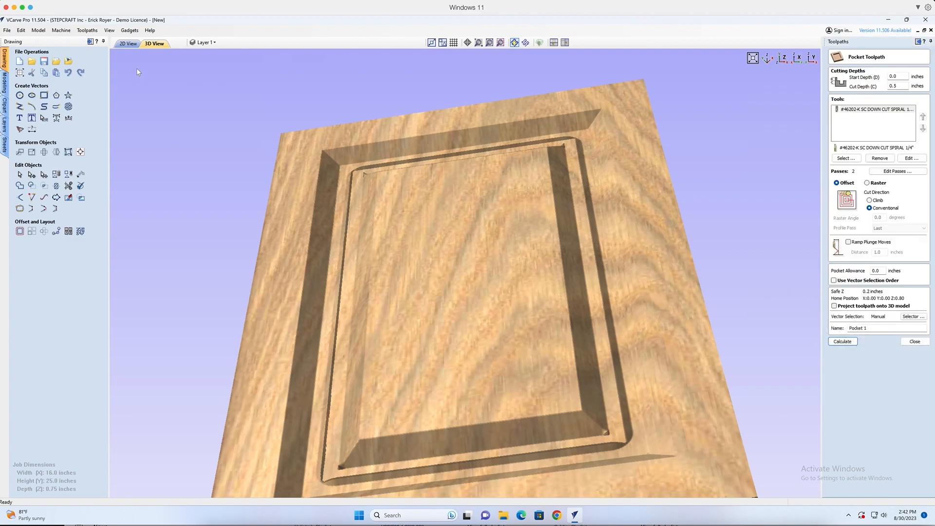
left_click(129, 44)
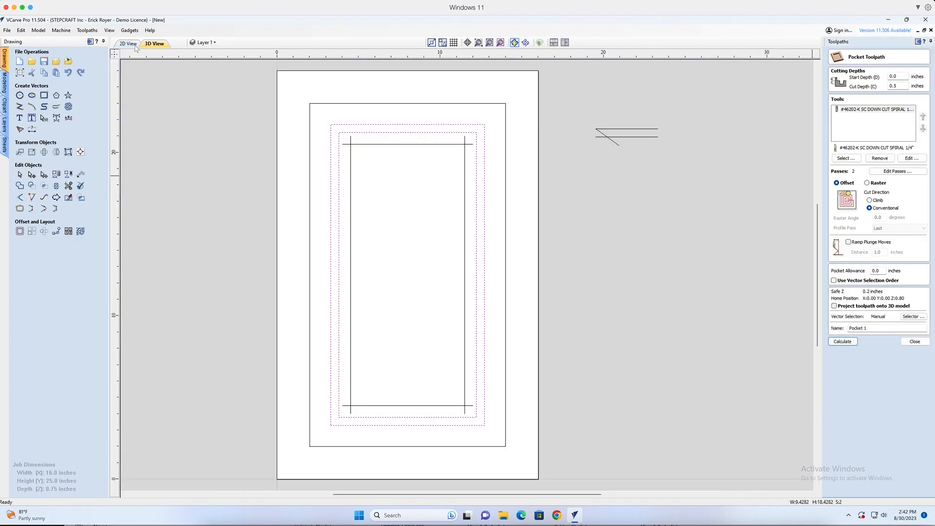
left_click(485, 263)
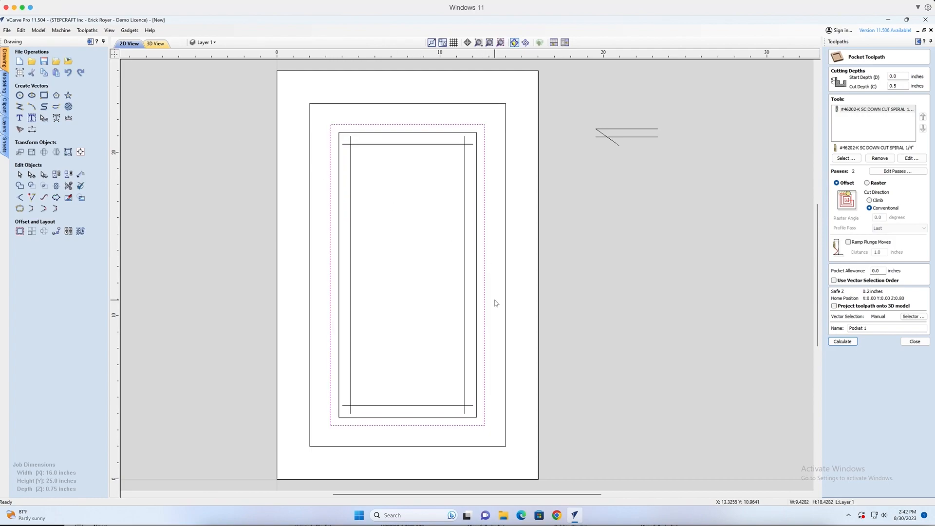
left_click(496, 302)
Offset the remaining inner pocket rectangle outwards by 0.75 inches
left_click(477, 283)
left_click(20, 231)
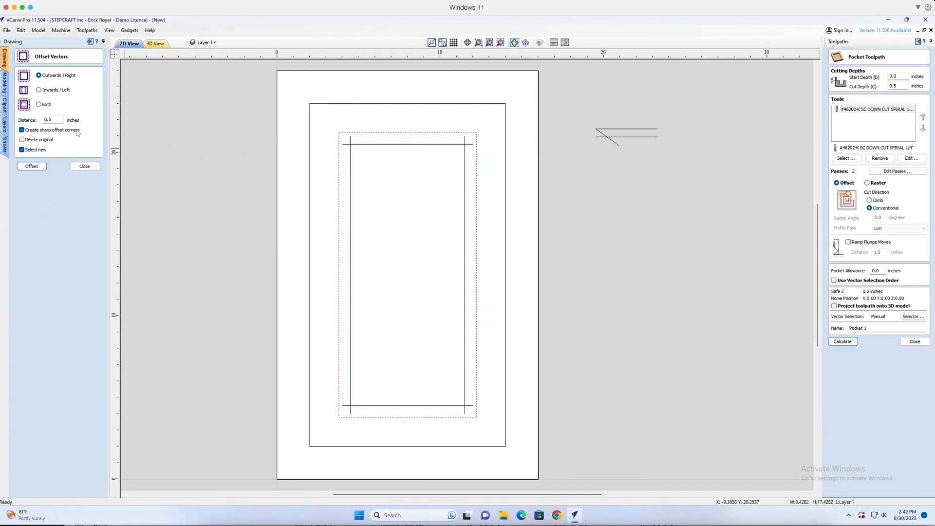
double_click(52, 120)
type(".")
left_click(31, 167)
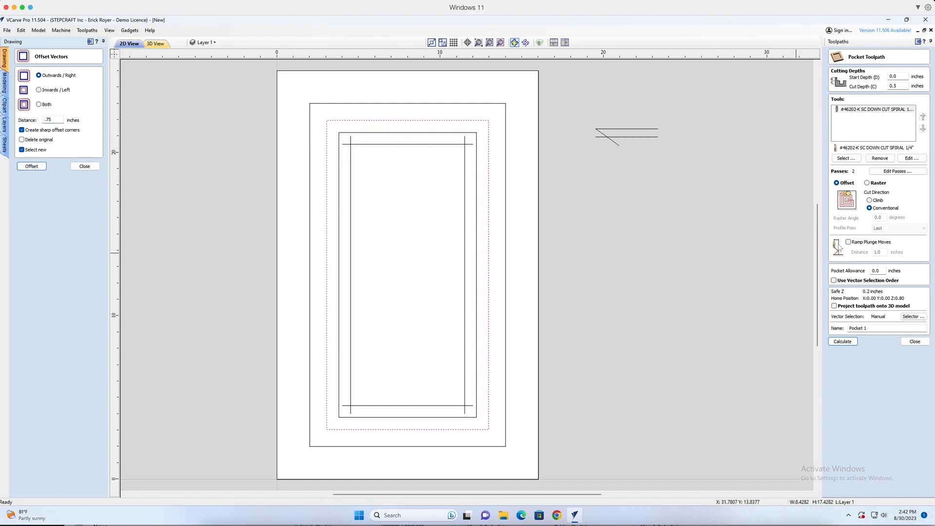
Recalculate the pocket toolpath between the inner rectangle and its 0.75 inch offset, and preview the cleared area in 3D
left_click(477, 274, "shift")
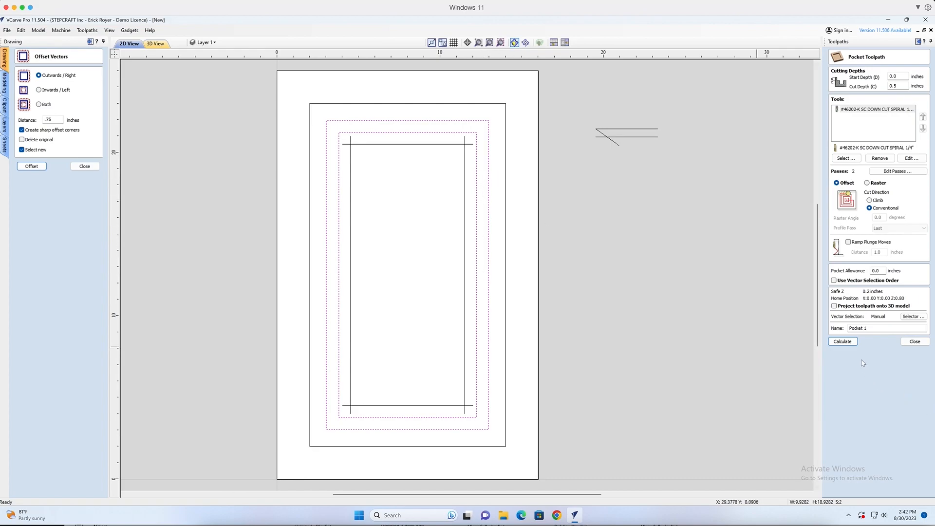
left_click(843, 342)
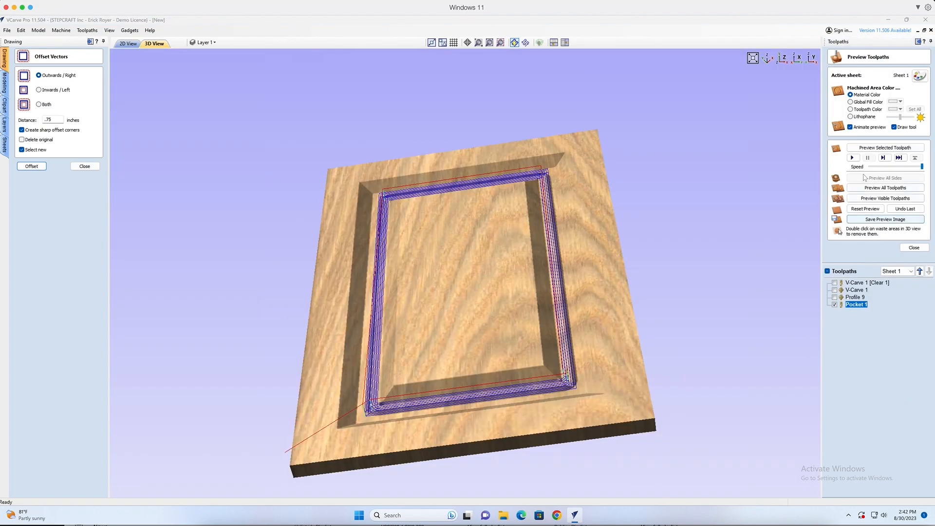
left_click(886, 148)
left_click_drag(583, 276, 565, 252)
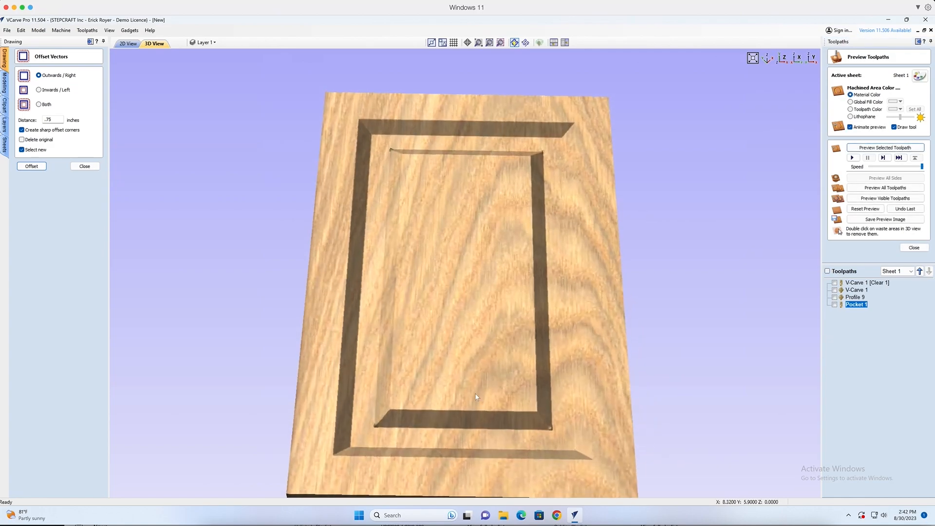
scroll(552, 437, "up", 3)
left_click_drag(552, 434, 608, 404)
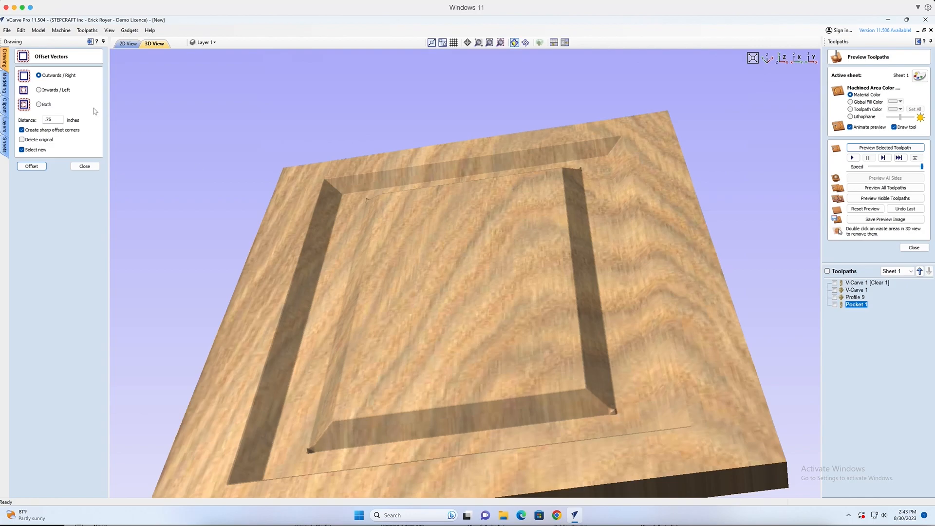
left_click(129, 43)
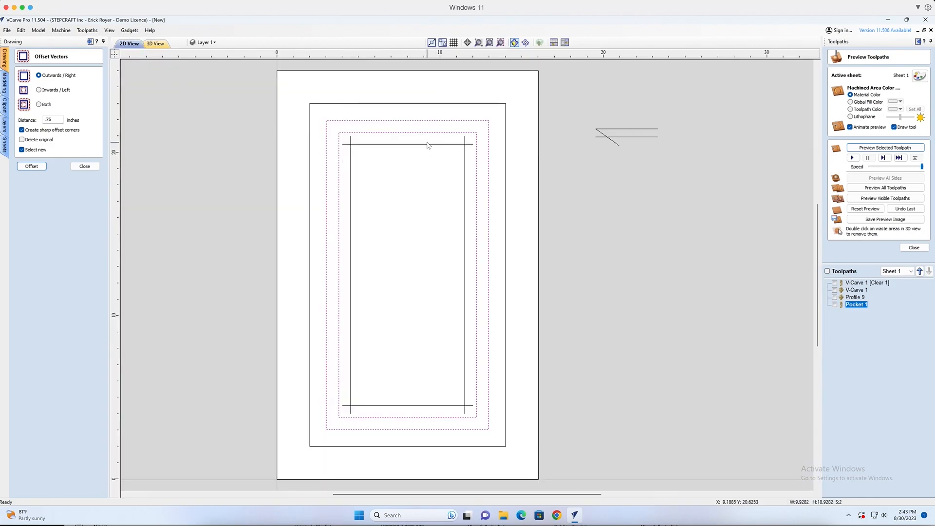
left_click(85, 166)
left_click_drag(390, 369, 386, 410)
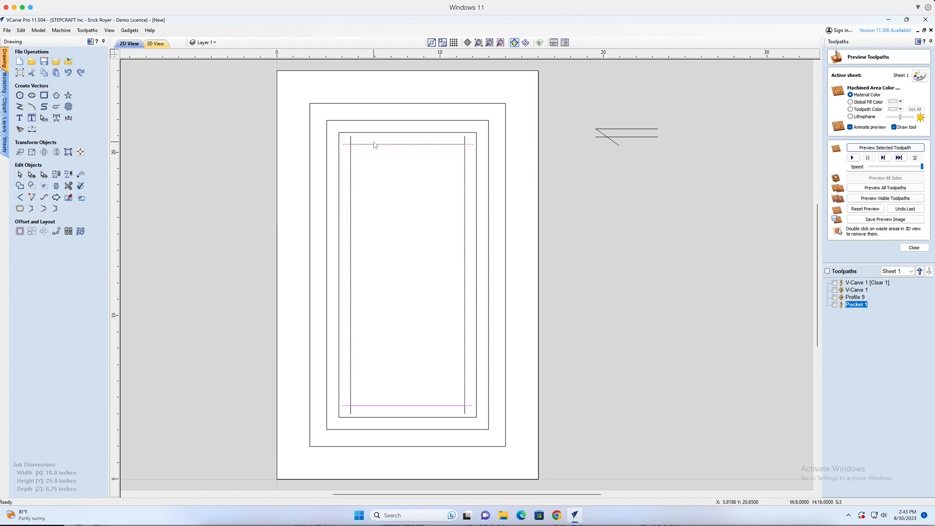
key("Escape")
left_click(347, 144)
left_click(351, 406, "shift")
left_click(380, 175)
left_click(386, 144)
left_click(365, 156)
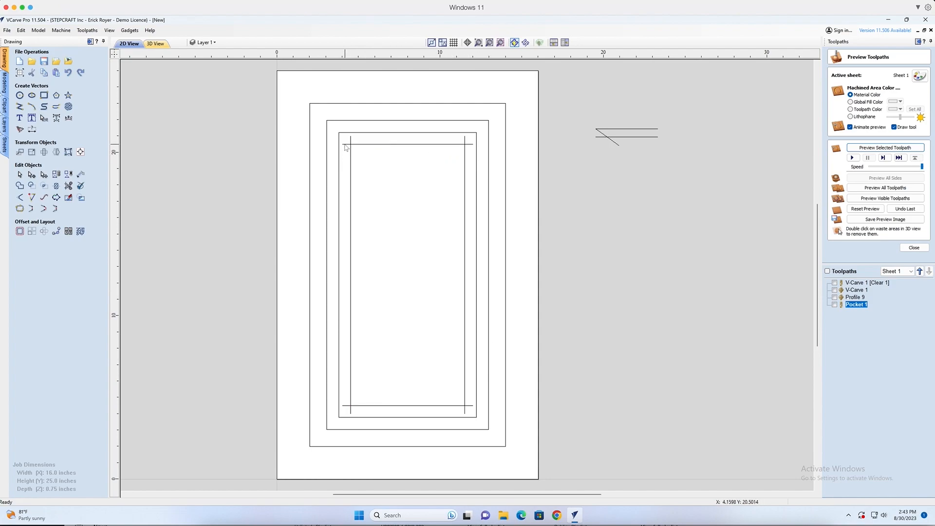
Resize the two horizontal profile lines together about their centre to a width of 8.5 inches
left_click(347, 145)
left_click(345, 406, "shift")
left_click(32, 152)
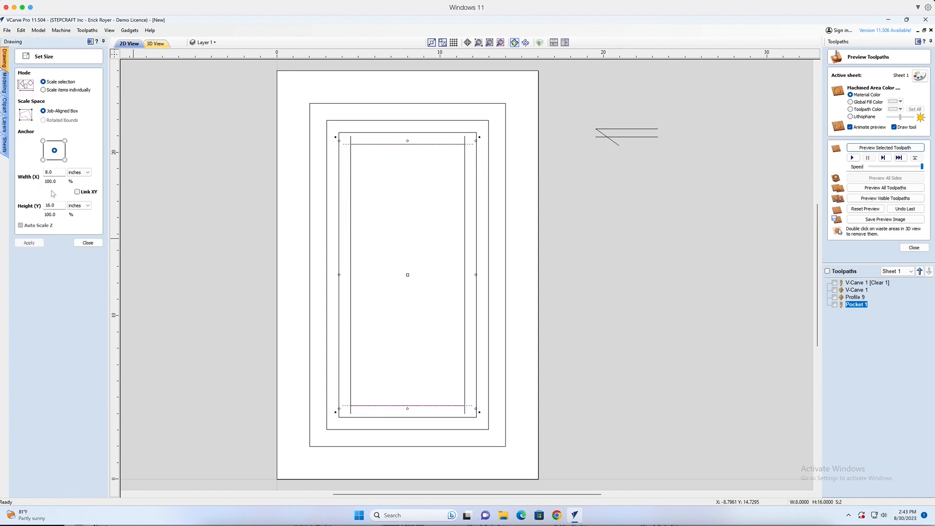
double_click(51, 172)
type("8.5")
left_click(29, 243)
Resize the two vertical profile lines together about their centre to a height of 17.5 inches
left_click(350, 140)
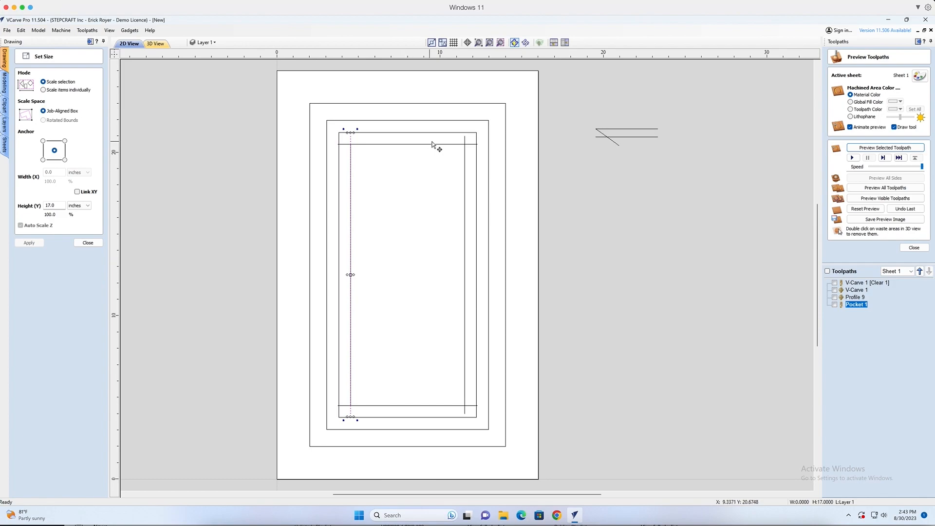
left_click(463, 142, "shift")
double_click(56, 205)
type("17.5")
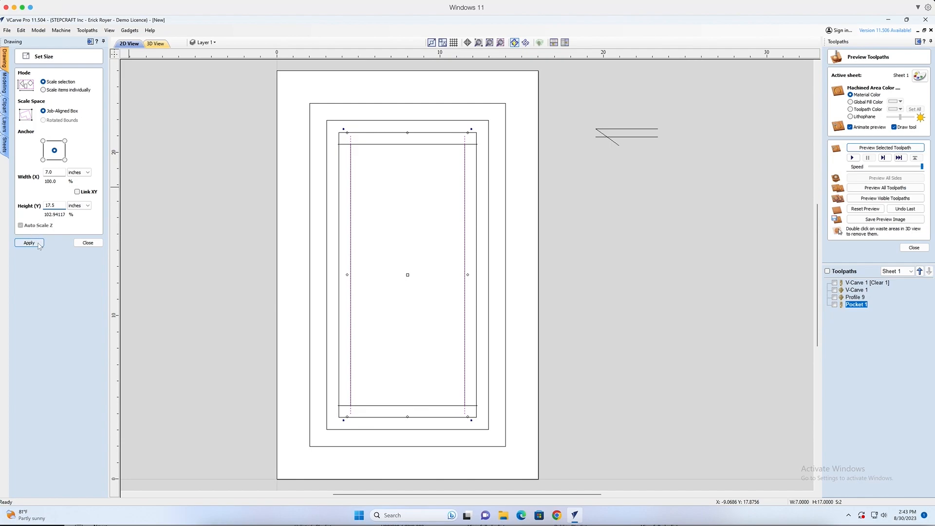
left_click(29, 243)
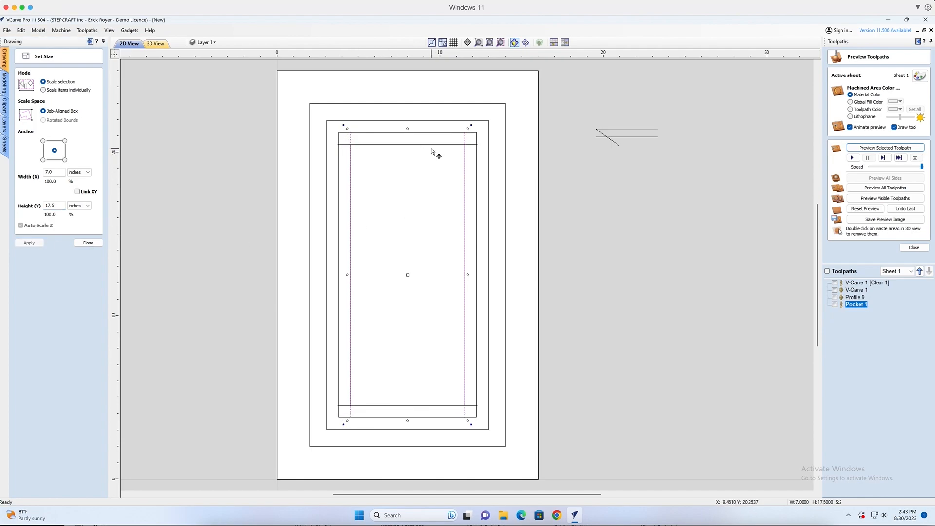
left_click(89, 242)
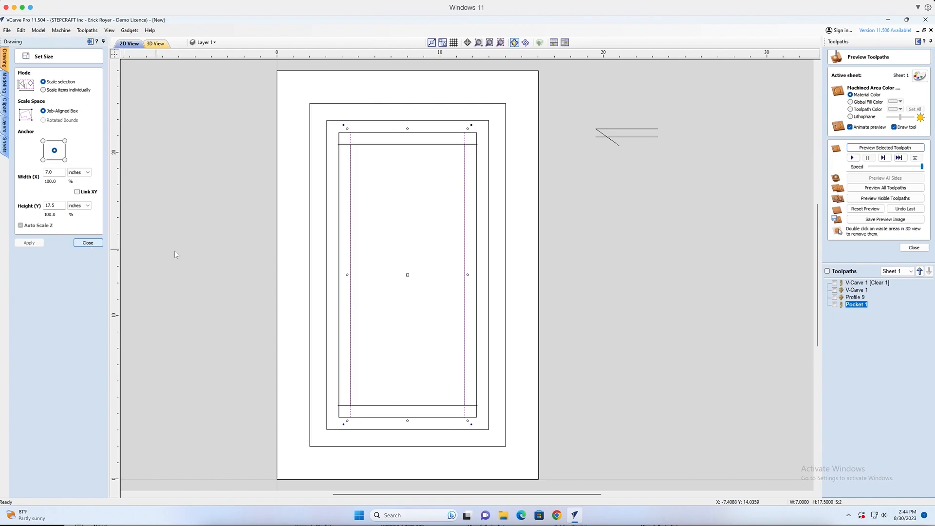
Recalculate the Profile 9 toolpath along the four extended lines, accepting separate open contours, and hide the toolpath lines in the 3D preview
double_click(853, 298)
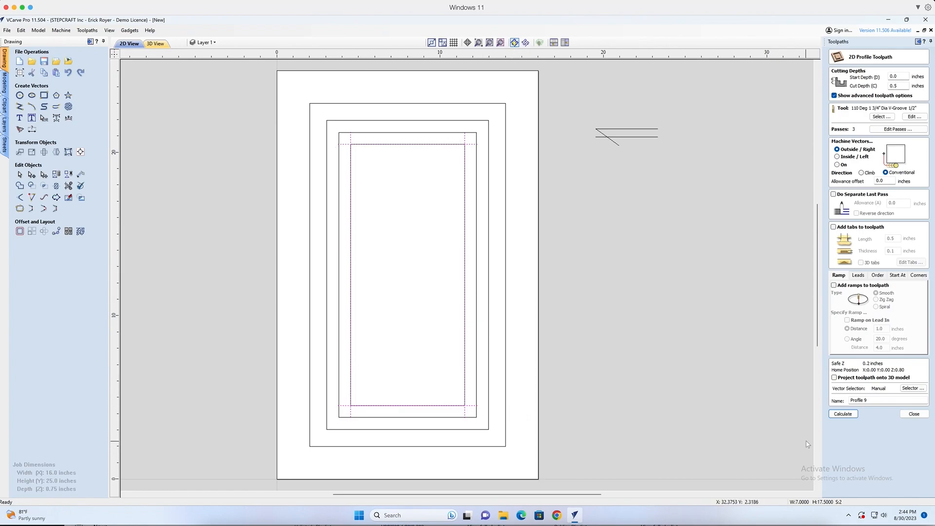
left_click(843, 414)
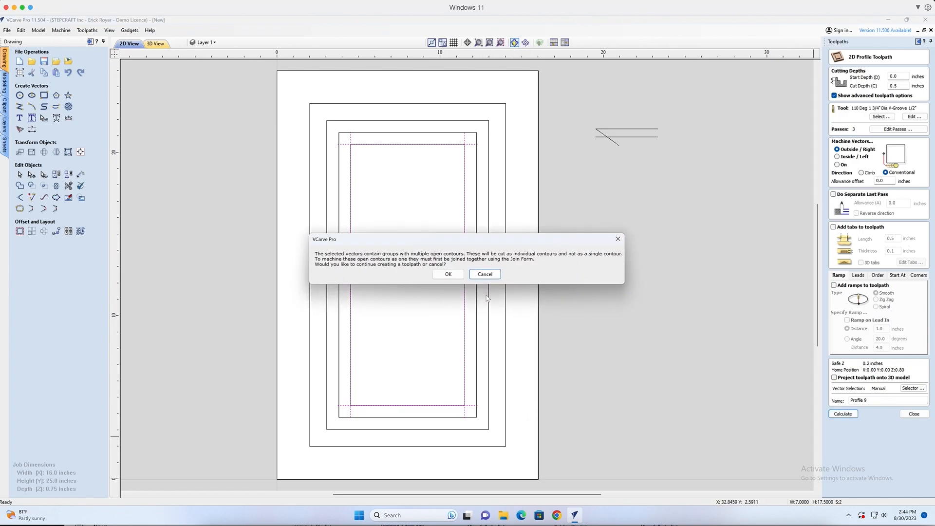
left_click(448, 275)
left_click_drag(604, 291, 631, 351)
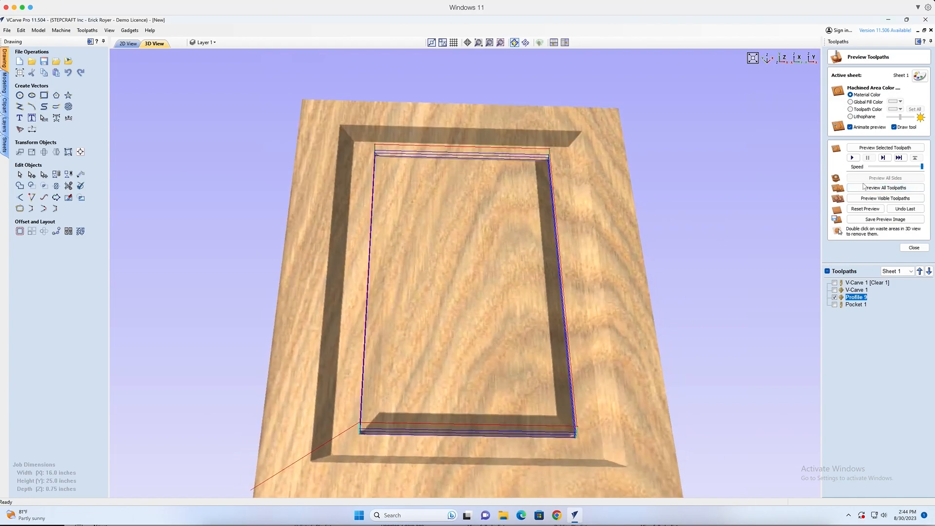
left_click(827, 271)
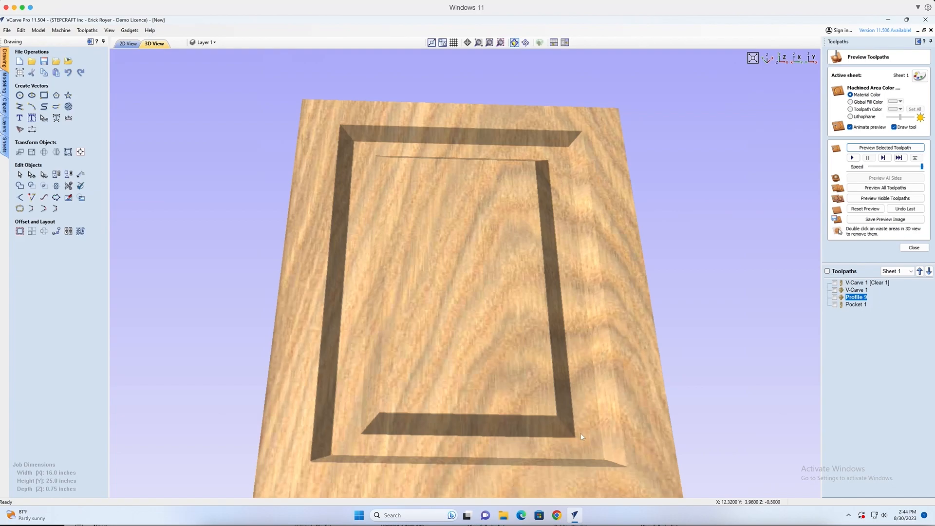
Examine the raised panel's bevels and corners in the 3D preview from several angles
left_click_drag(522, 382, 581, 409)
left_click_drag(594, 252, 563, 263)
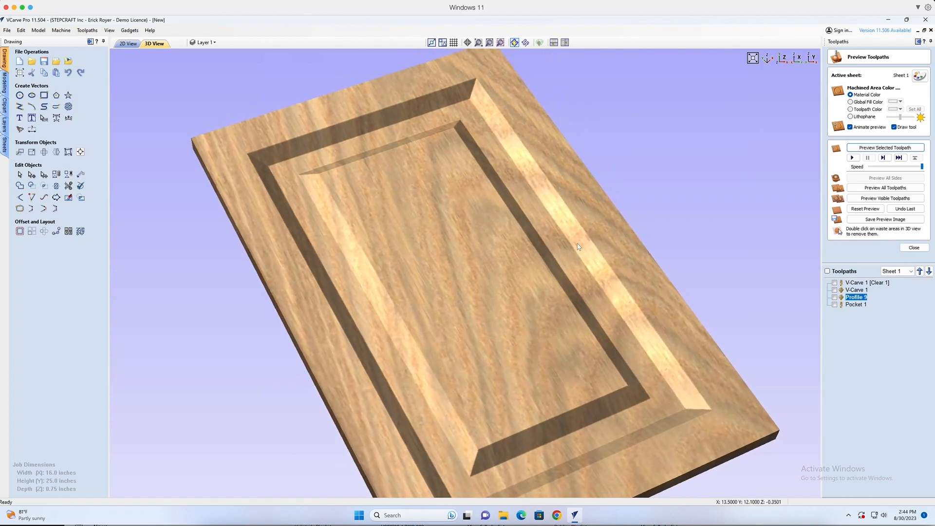
left_click_drag(447, 246, 331, 278)
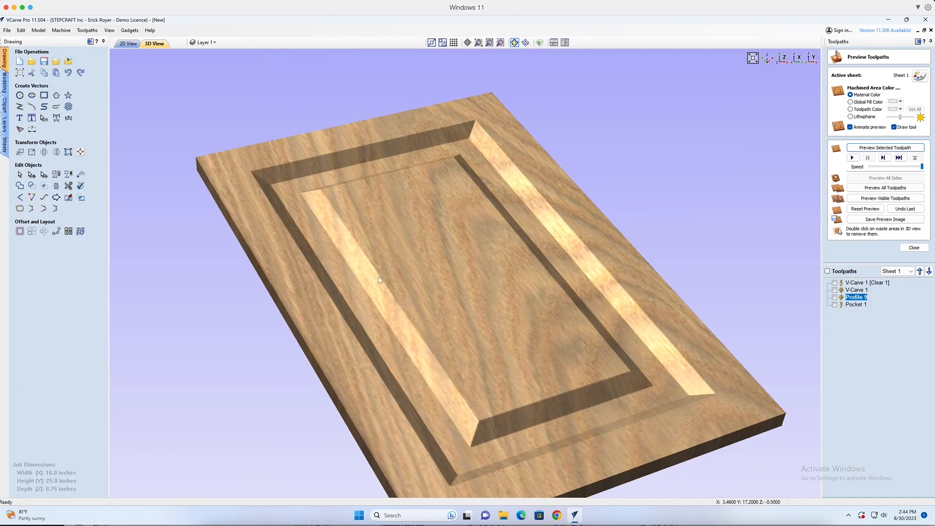
left_click_drag(502, 323, 556, 315)
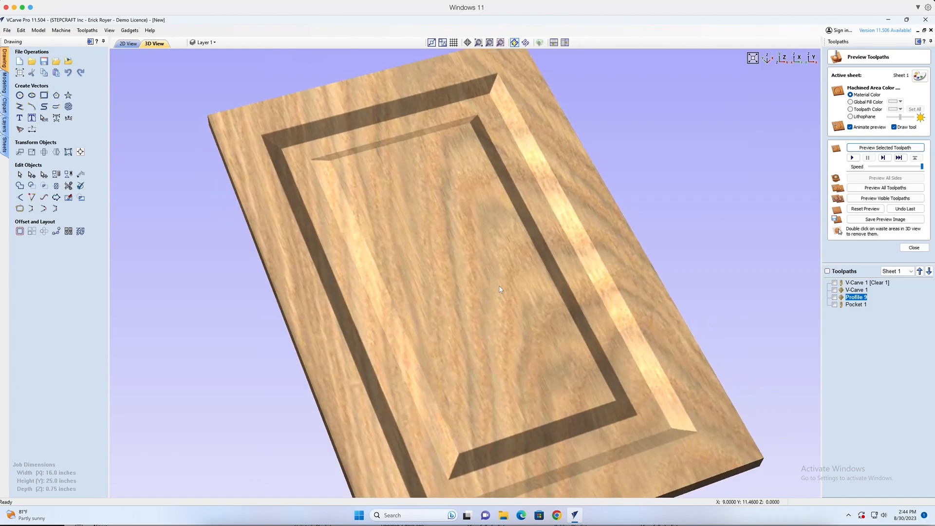
left_click_drag(525, 320, 579, 274)
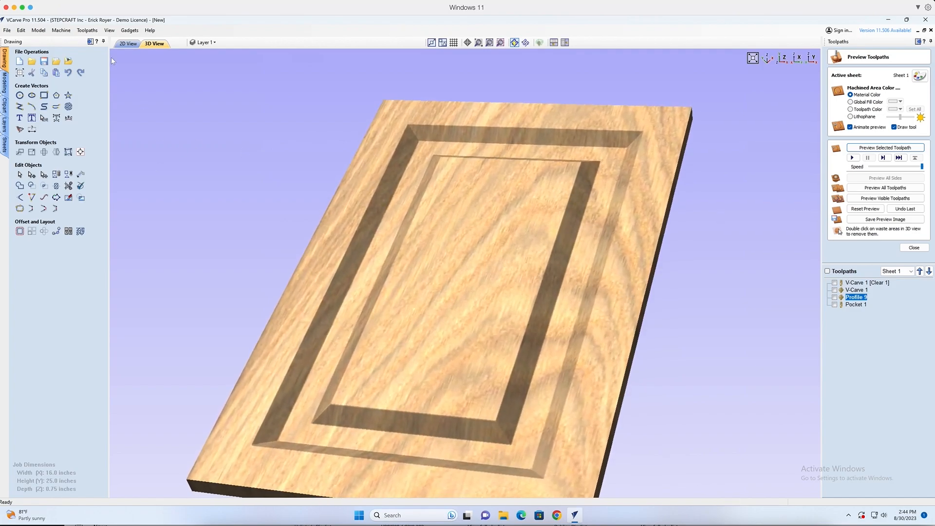
Check the offset pocket rectangle against the extended lines in 2D, and review the whole door in 3D
left_click(128, 44)
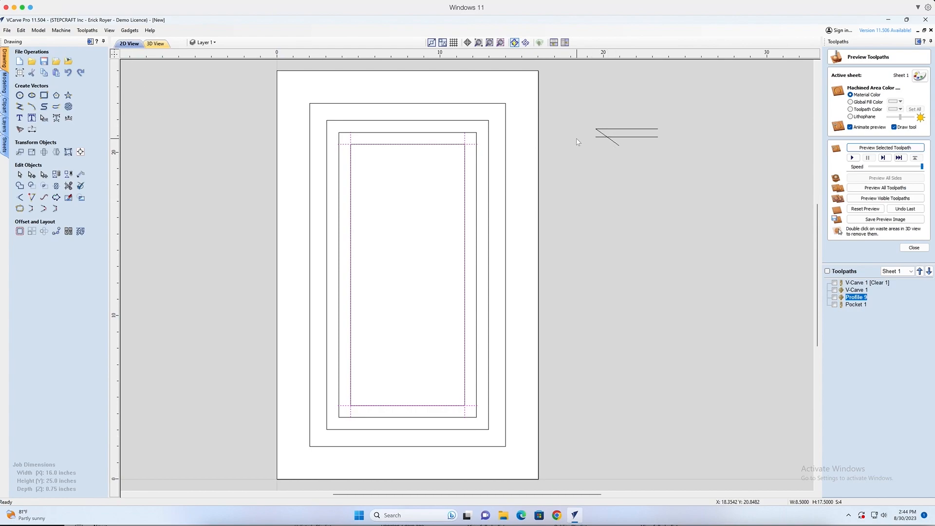
left_click(477, 171)
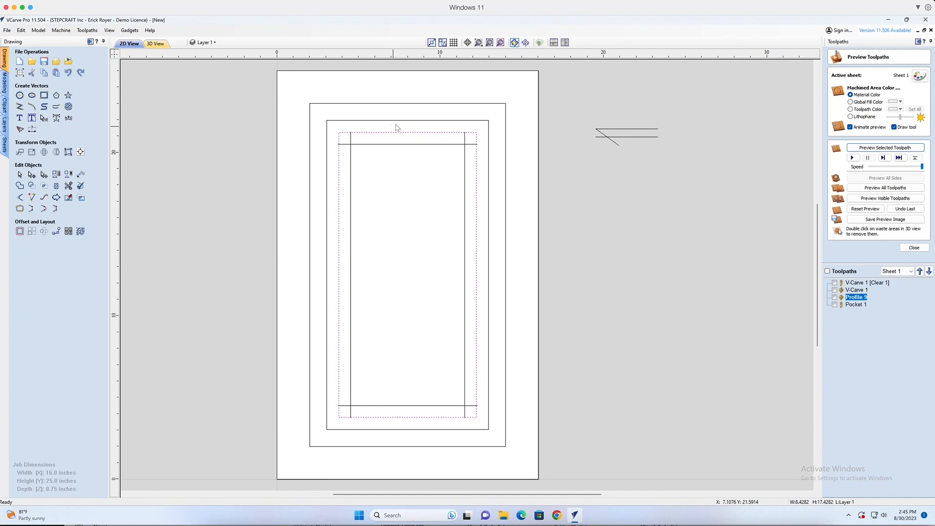
left_click(156, 44)
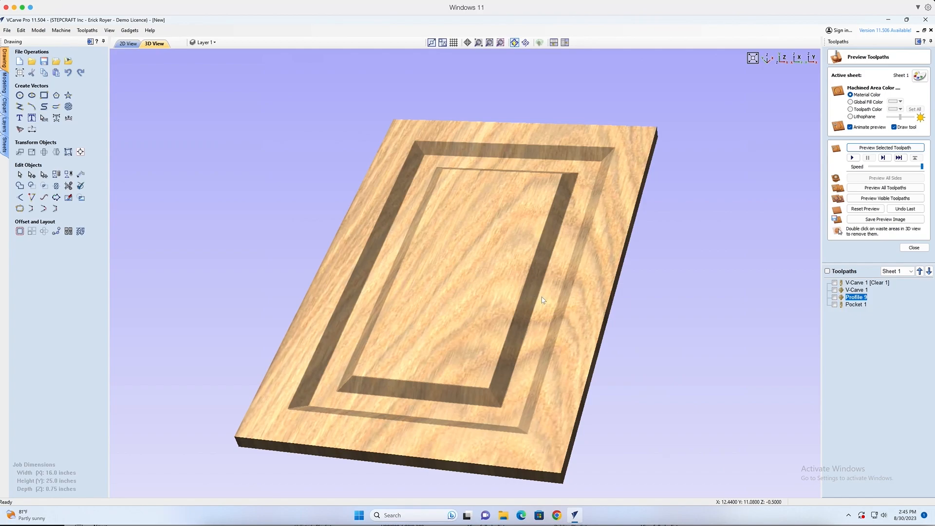
left_click_drag(516, 315, 491, 318)
left_click_drag(356, 304, 459, 365)
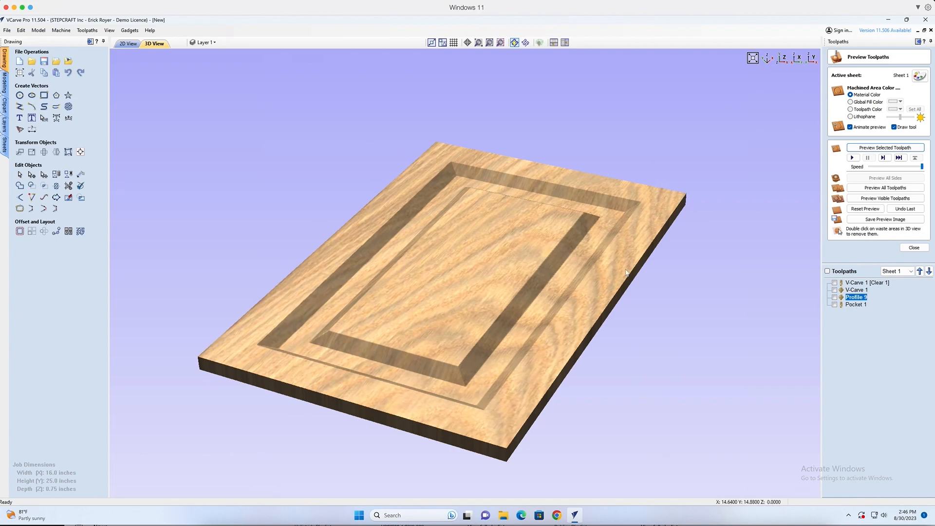
left_click_drag(457, 235, 414, 327)
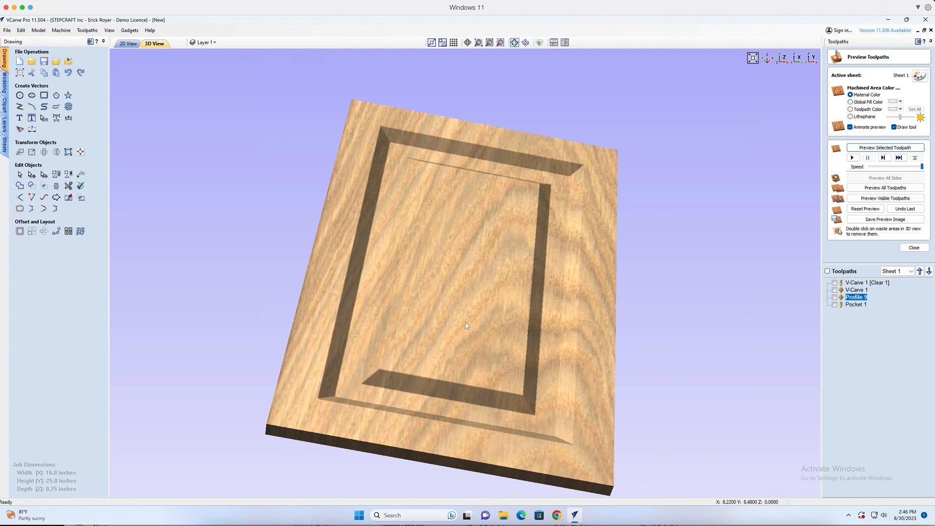